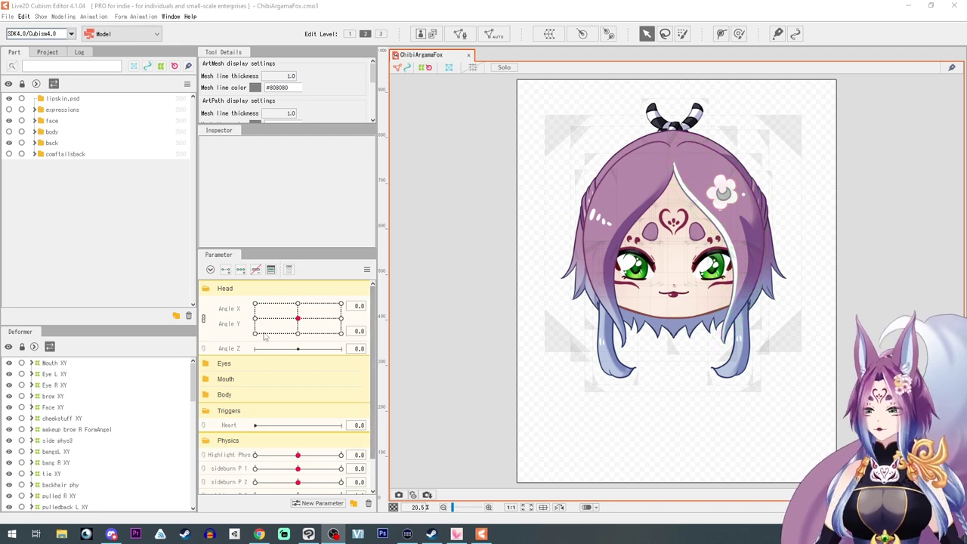
Isolate the braid by hiding the face folder and all other artwork in the back folder, leaving only the braid mesh shown.
mouse_move(297, 318)
mouse_down()
mouse_move(258, 331)
mouse_move(195, 306)
mouse_move(252, 351)
mouse_move(297, 319)
mouse_up()
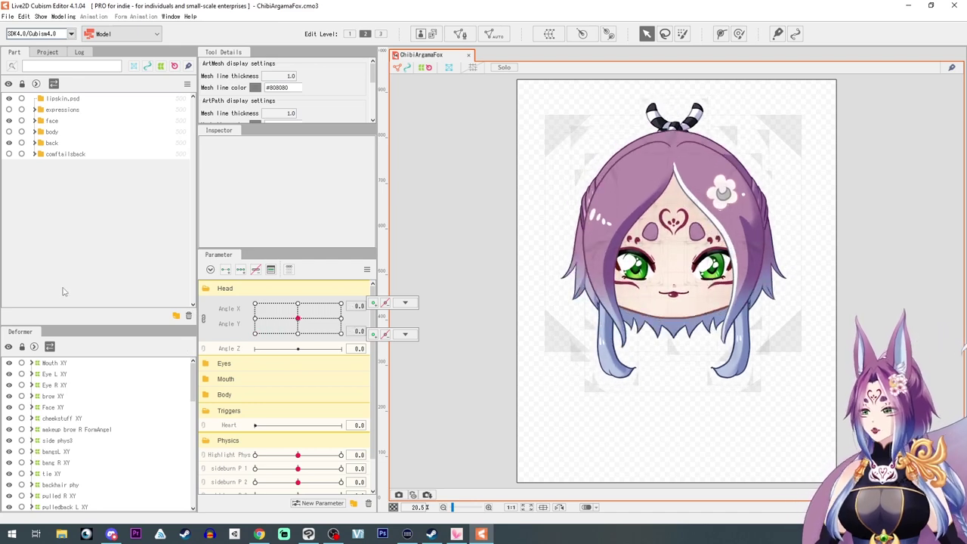
click(33, 143)
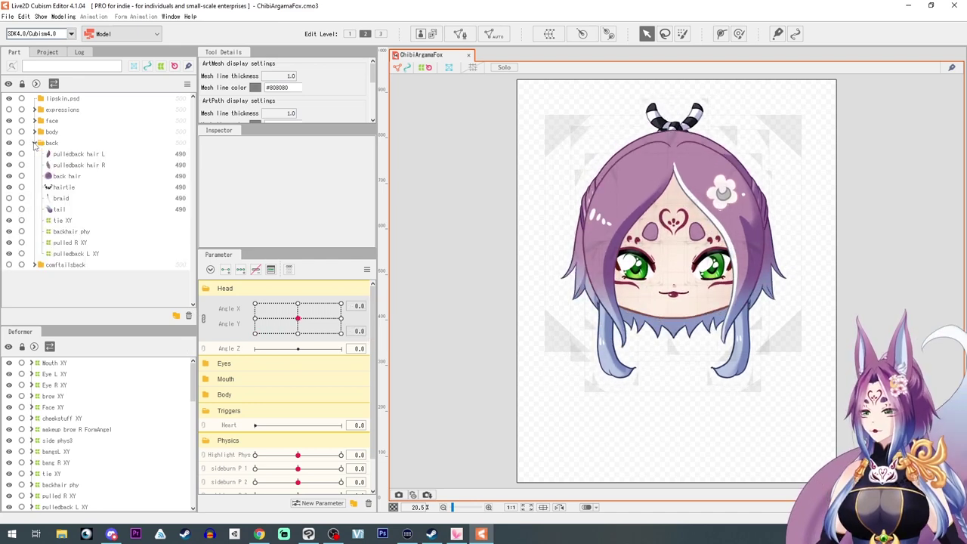
click(10, 198)
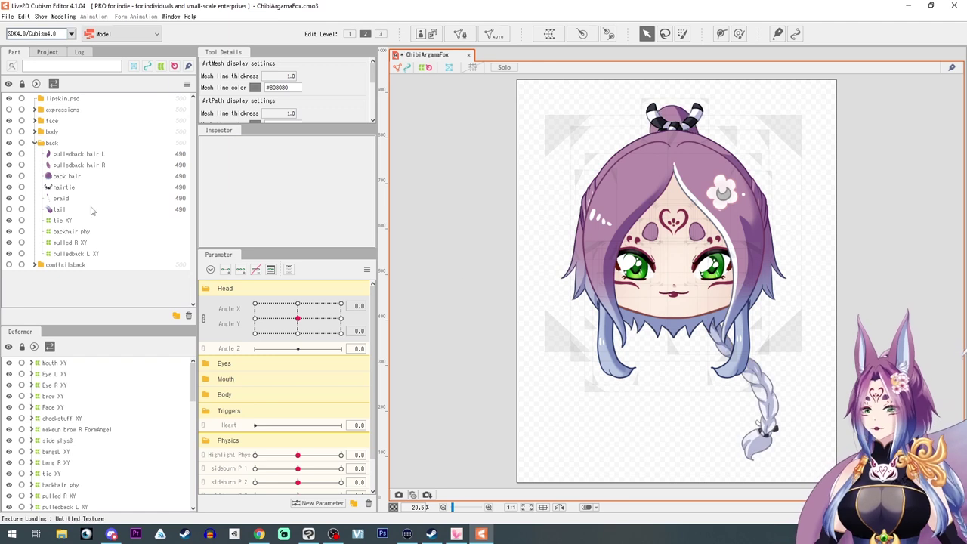
click(9, 121)
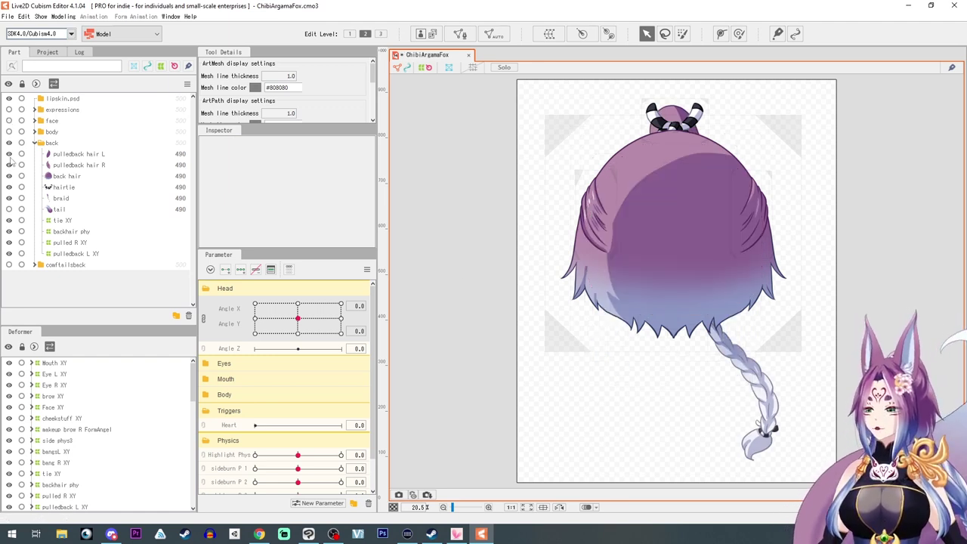
drag(11, 157, 15, 217)
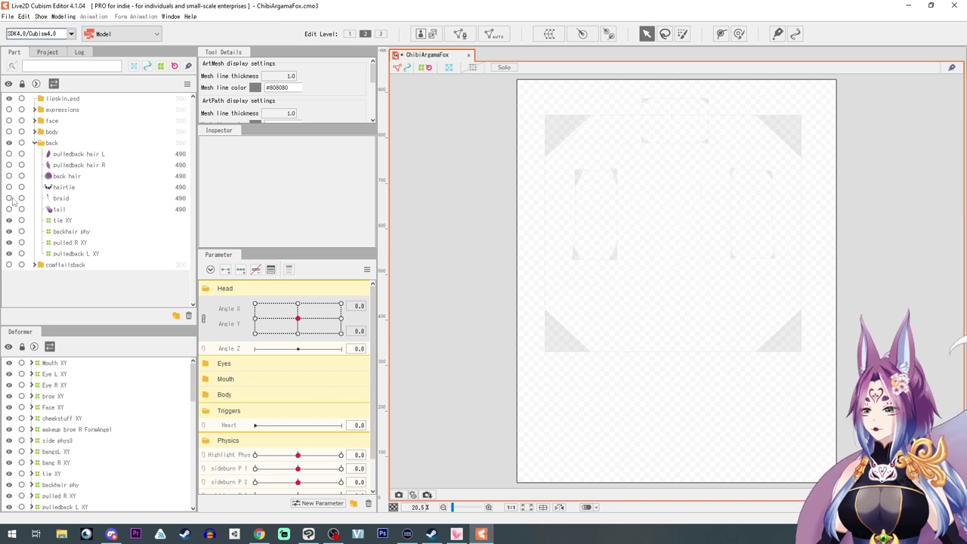
click(10, 198)
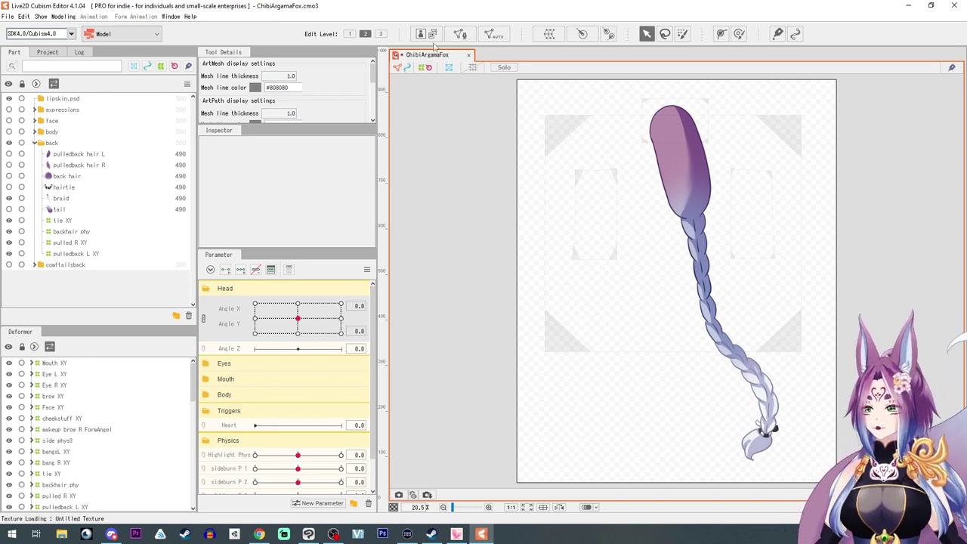
click(63, 17)
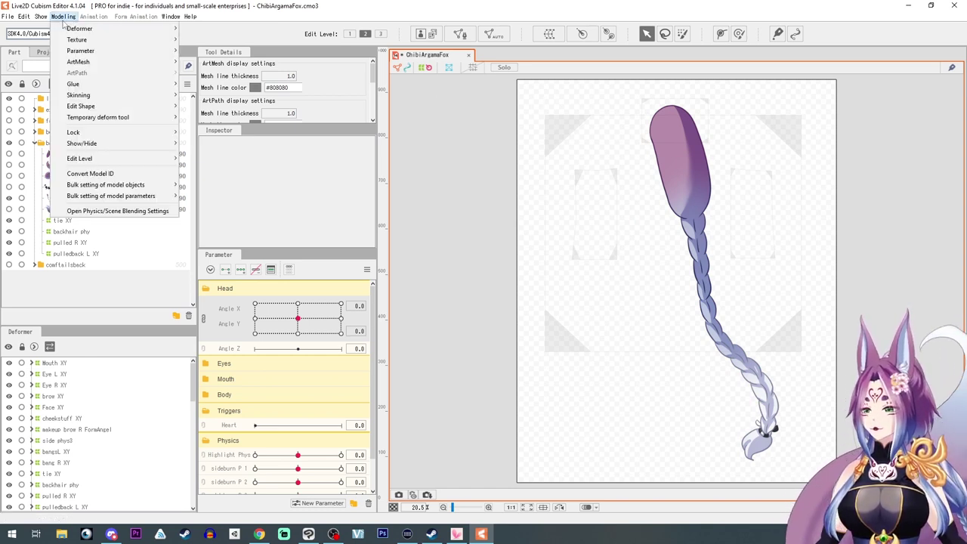
mouse_move(110, 98)
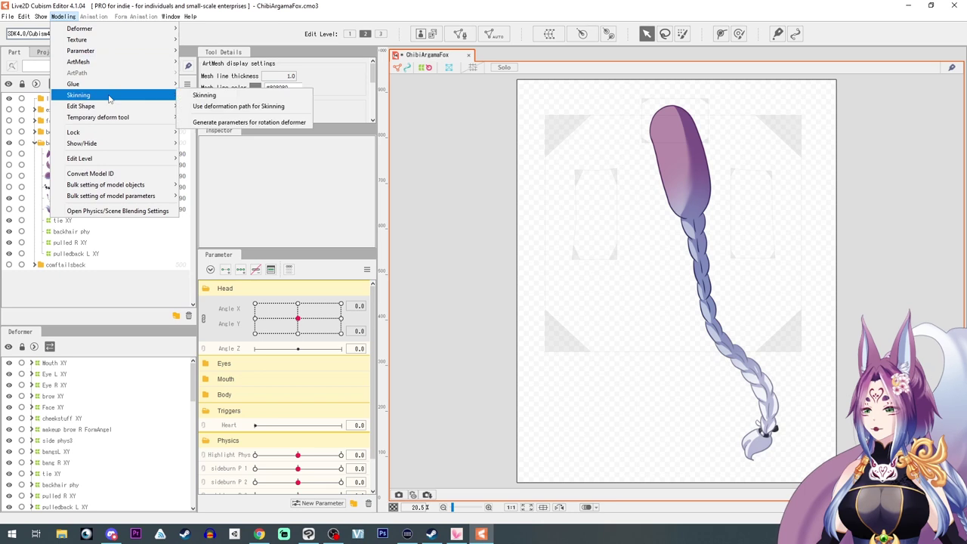
click(553, 8)
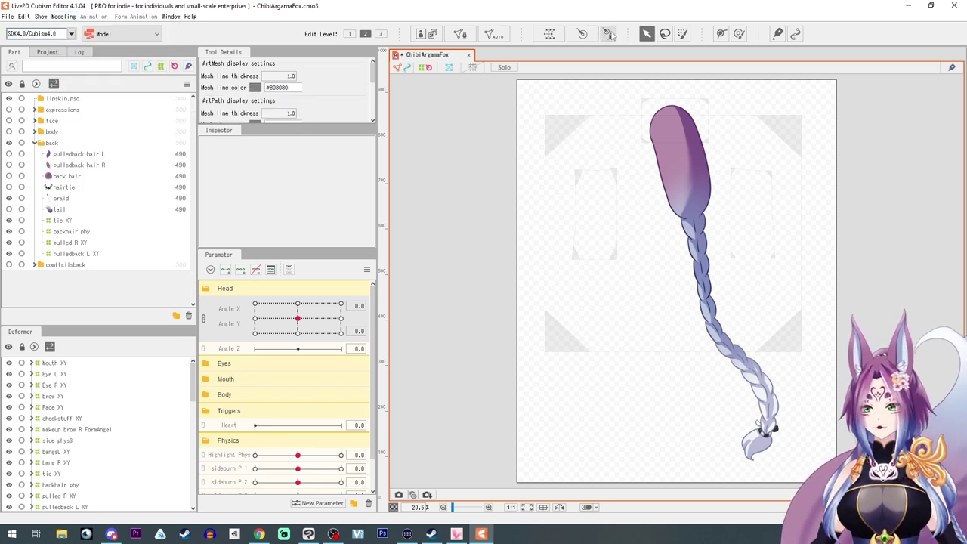
Create a chain of six linked rotation deformers on the braid mesh, running from its top down to the tip.
click(61, 199)
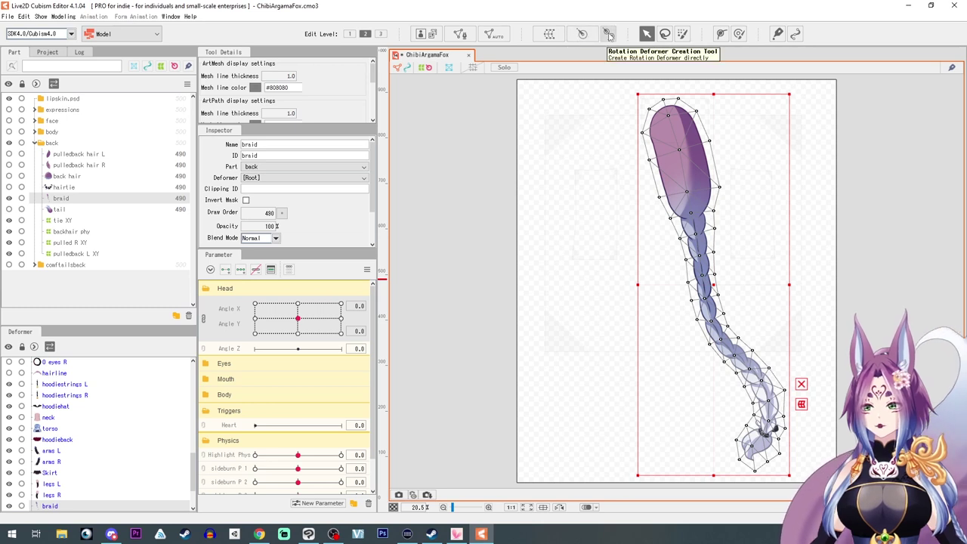
click(609, 34)
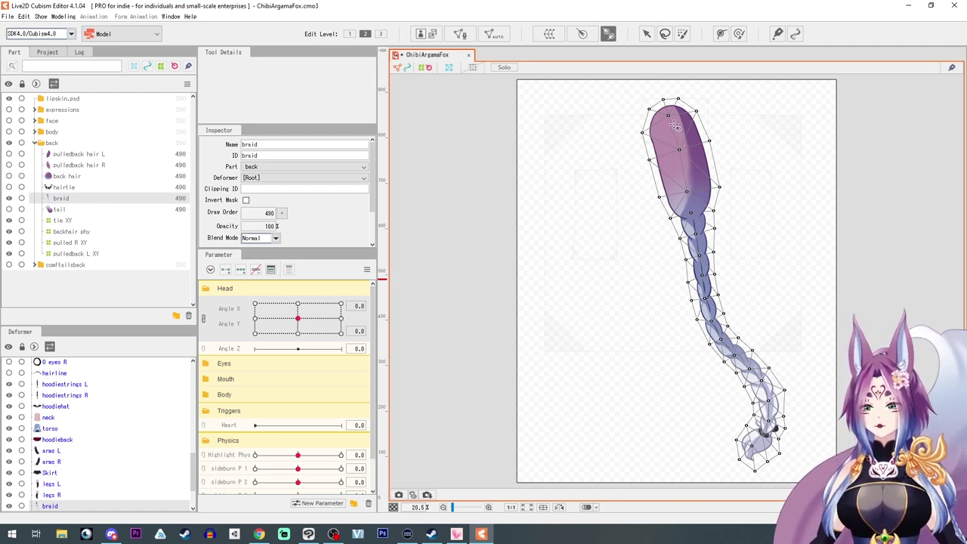
mouse_move(671, 125)
mouse_down()
mouse_move(715, 333)
mouse_move(757, 375)
mouse_move(767, 406)
mouse_move(750, 461)
mouse_up()
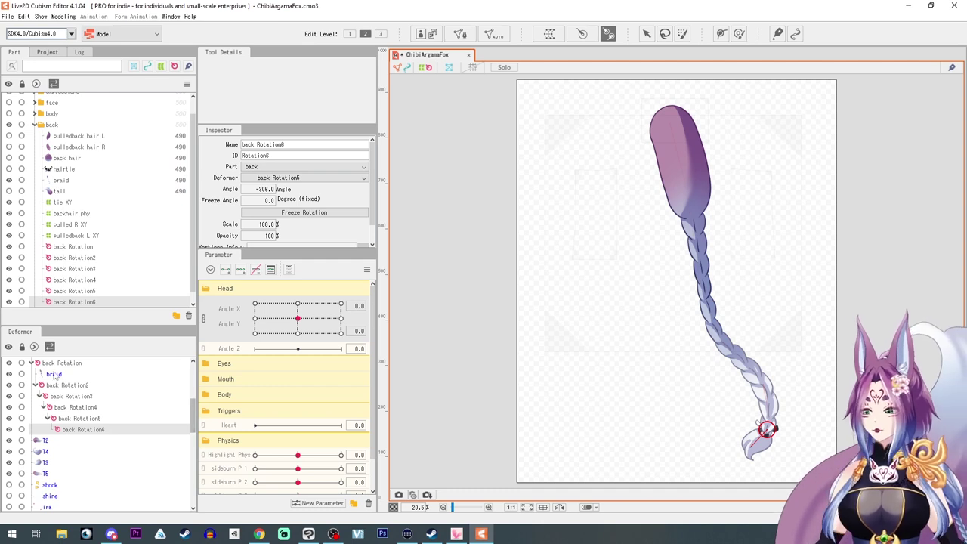
Check the braid mesh and its nested back Rotation deformers one by one in the deformer hierarchy.
click(54, 373)
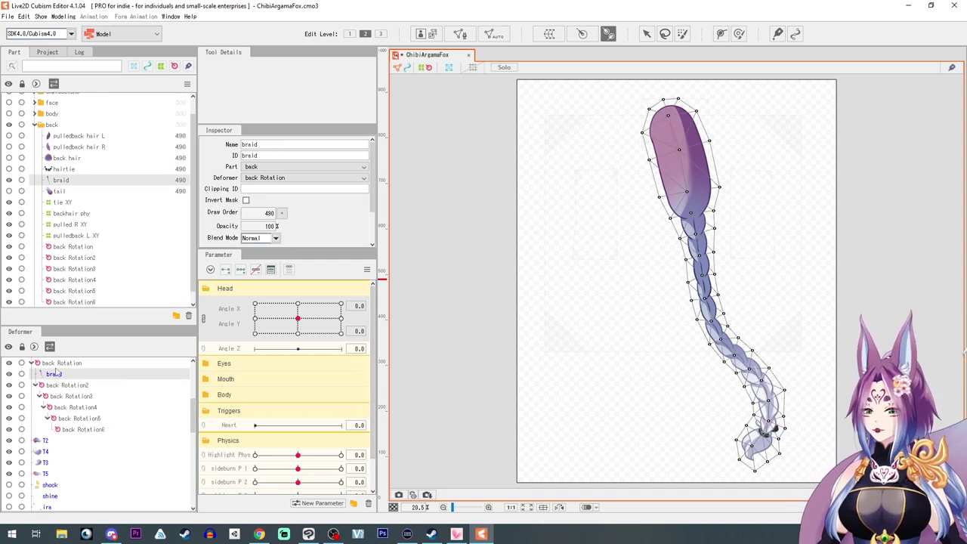
click(49, 364)
key(Down)
key(Down)
key(Down)
key(Down)
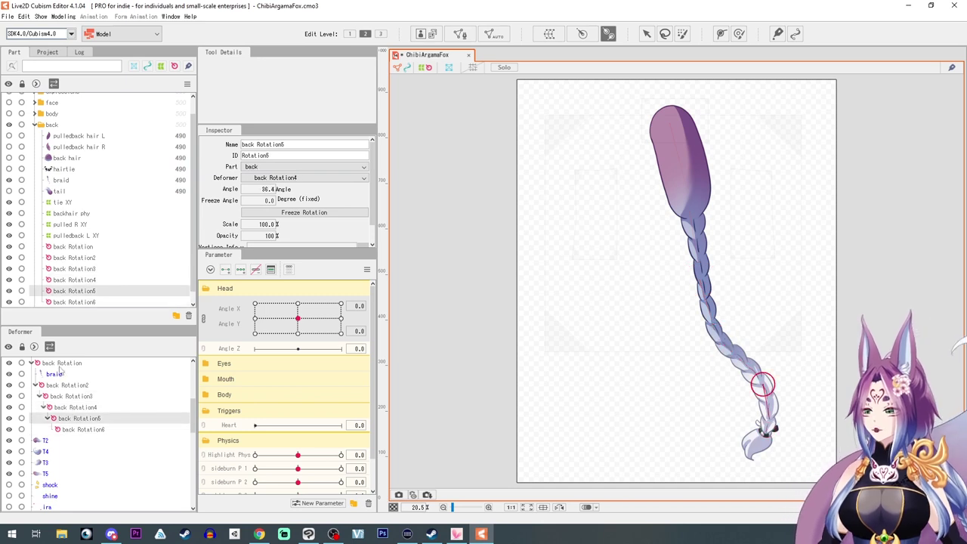
key(Up)
key(Up)
key(Up)
key(Up)
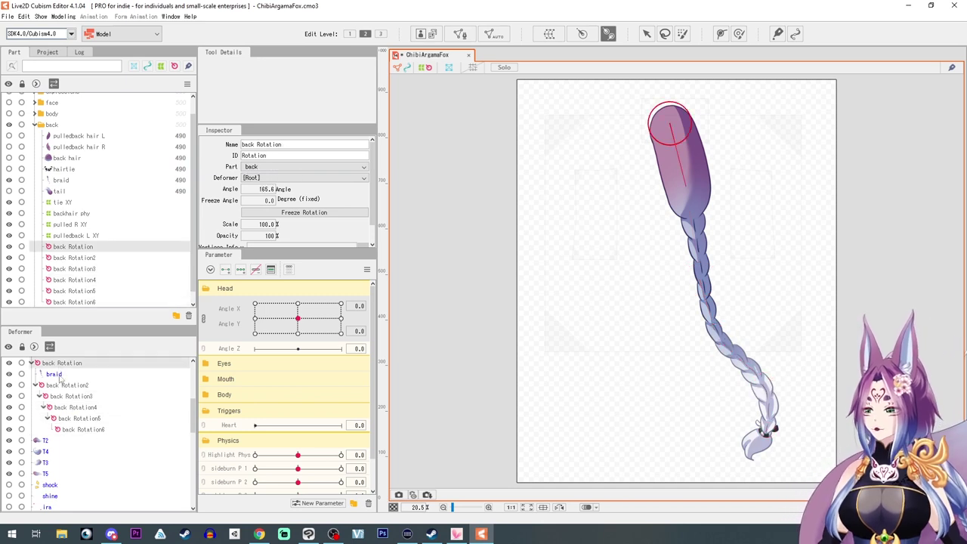
Apply Skinning to the braid mesh together with all six back Rotation deformers.
shift+click(81, 432)
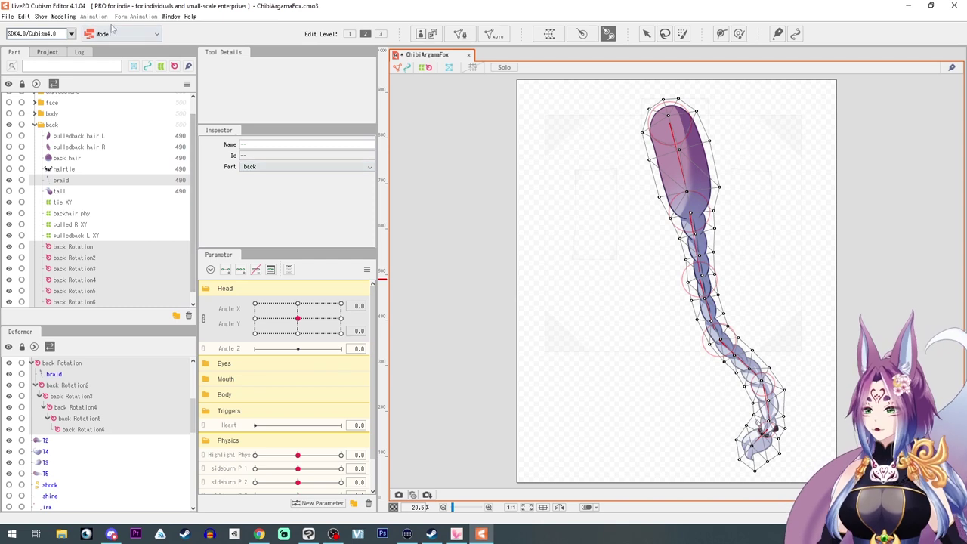
click(62, 17)
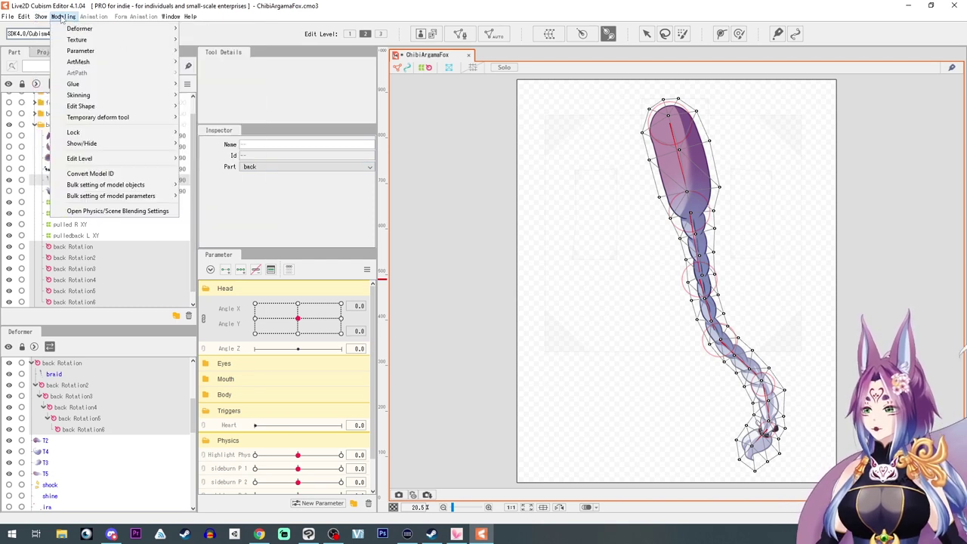
mouse_move(124, 99)
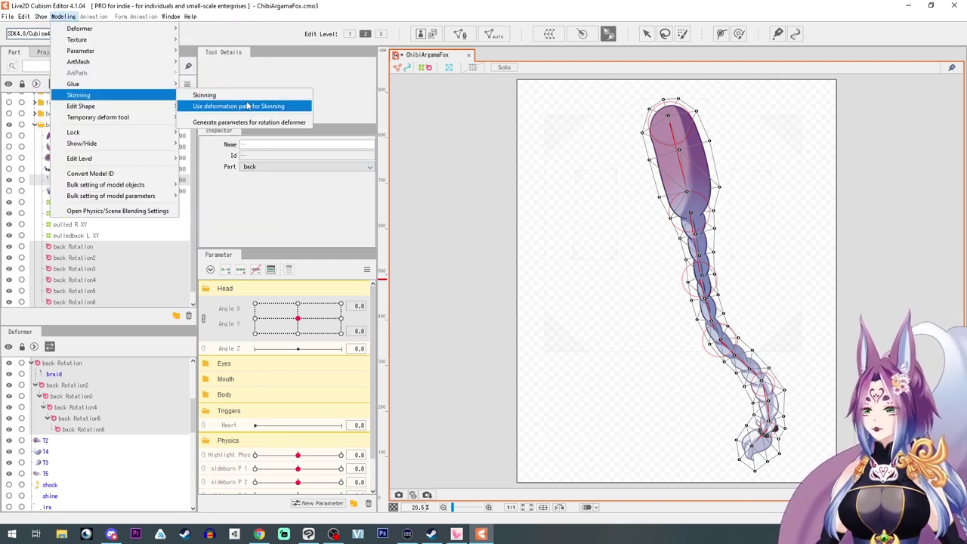
click(246, 95)
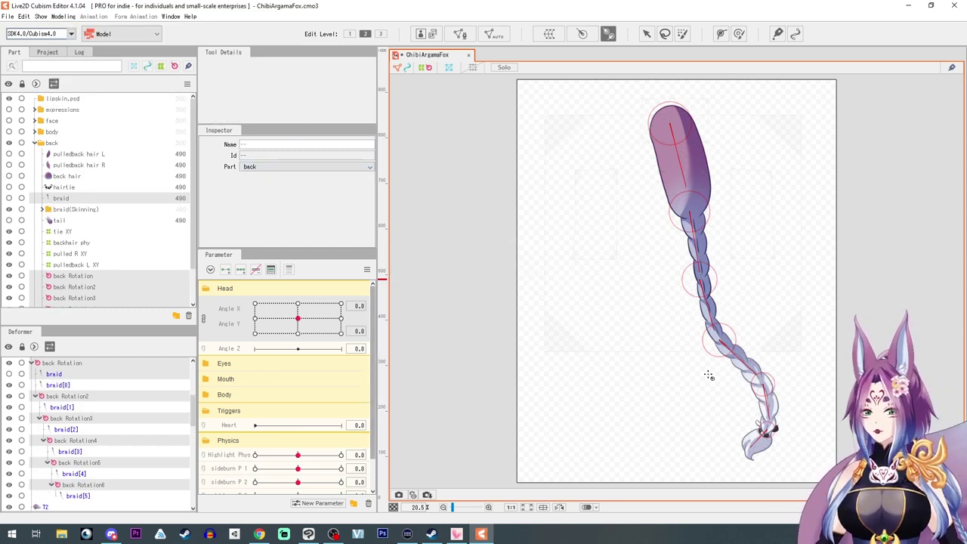
Remove the original braid mesh from the selection, keeping only the six back Rotation deformers selected.
scroll(111, 430, up, 3)
scroll(111, 430, down, 3)
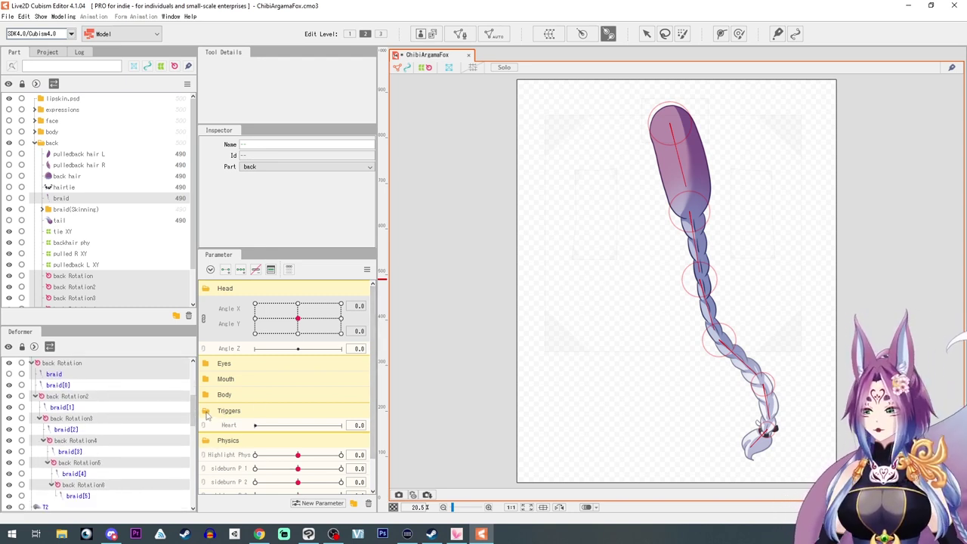
scroll(93, 419, up, 1)
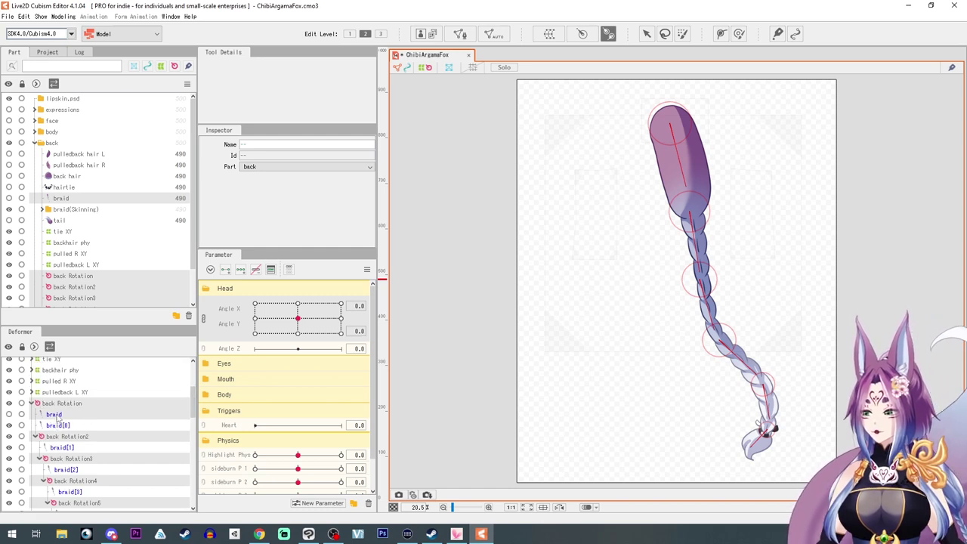
scroll(57, 408, down, 1)
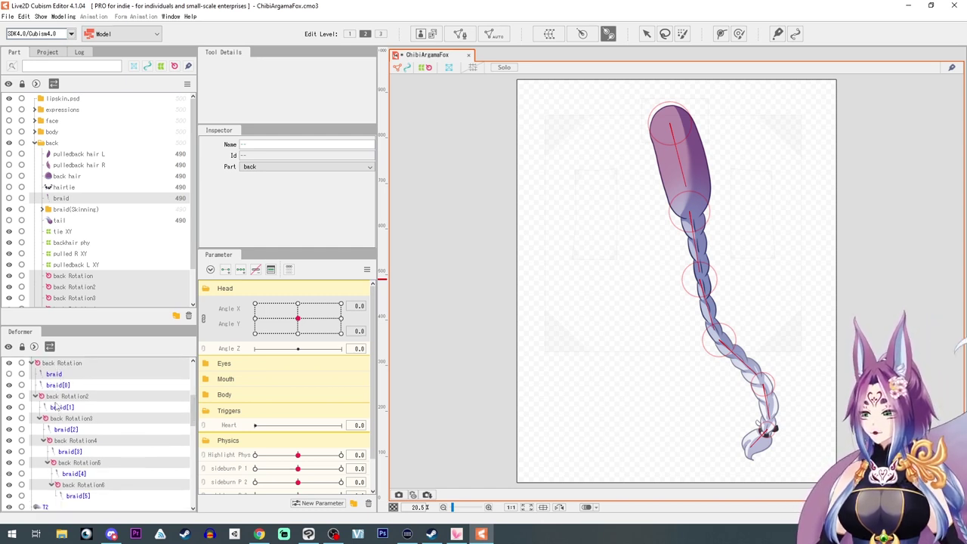
scroll(59, 258, down, 1)
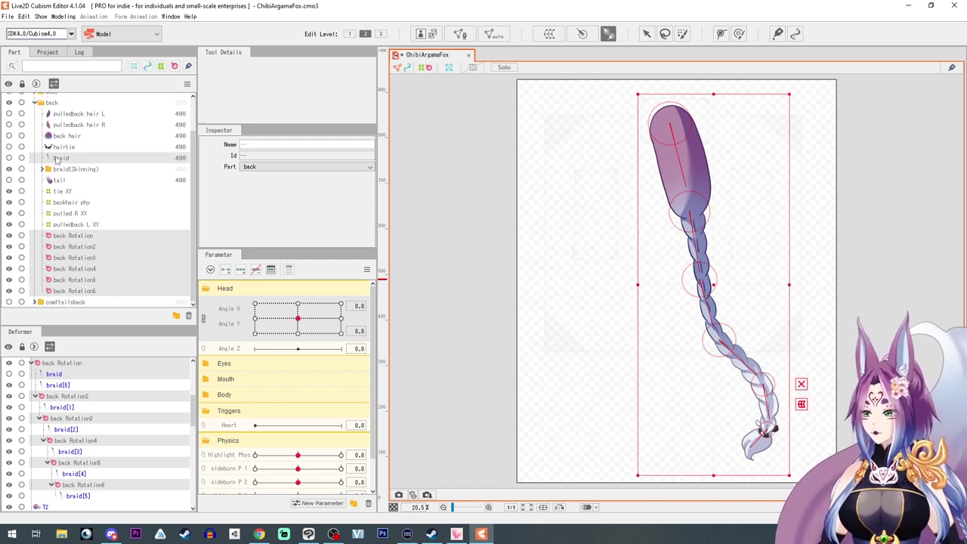
click(57, 158)
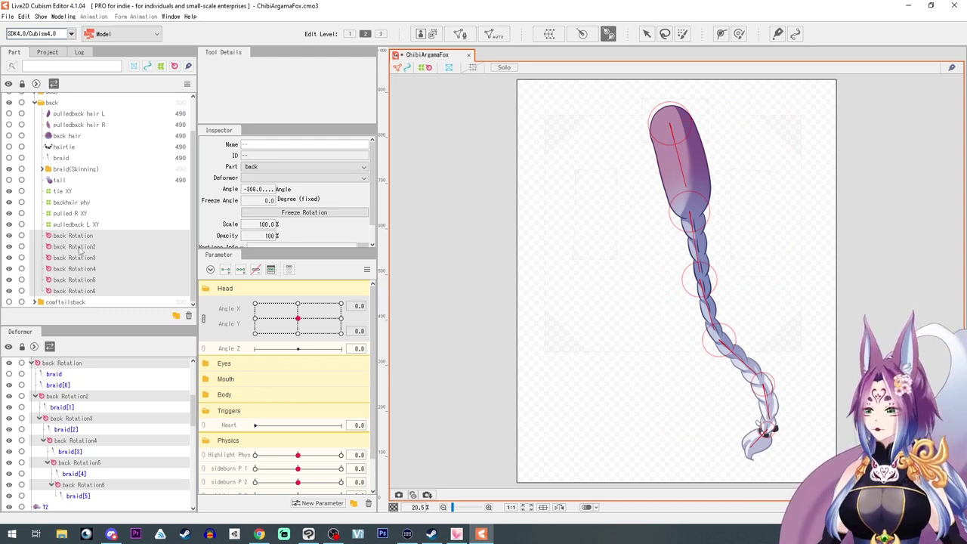
Generate parameters for the selected rotation deformers, named BackBraid, with an angle range of 15.
click(61, 19)
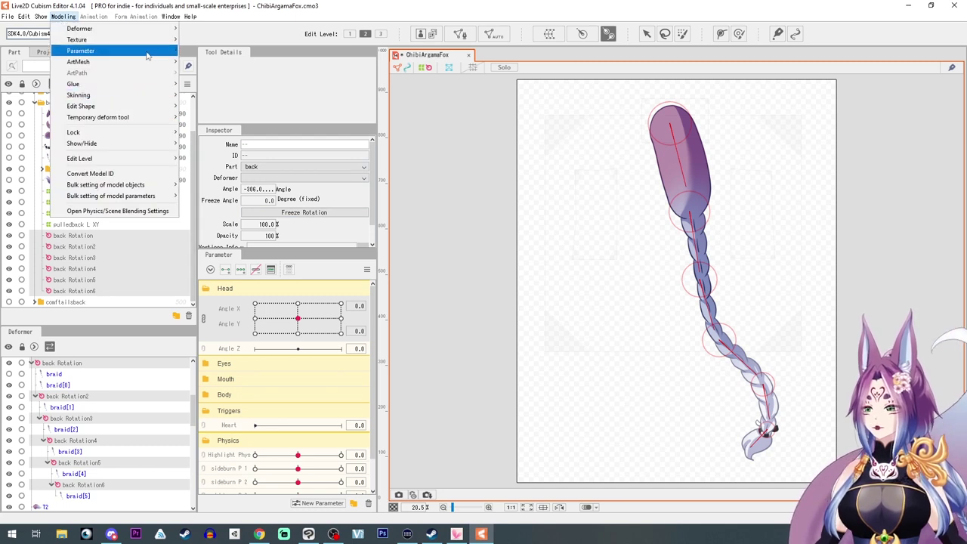
mouse_move(152, 96)
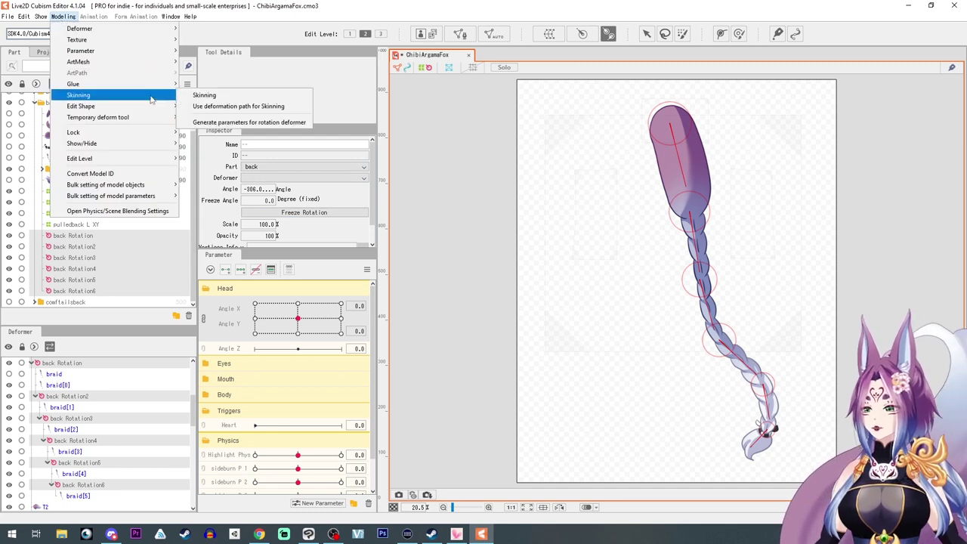
click(250, 122)
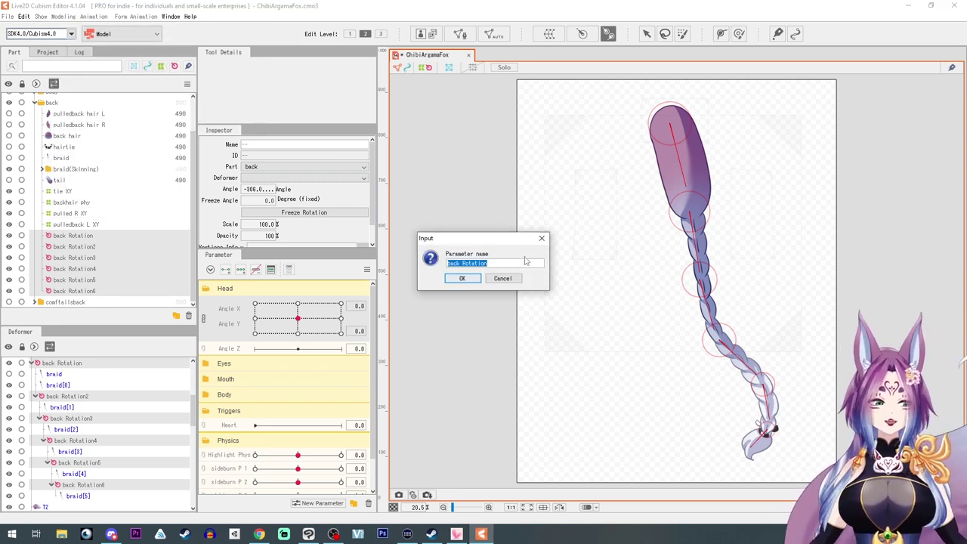
text(B)
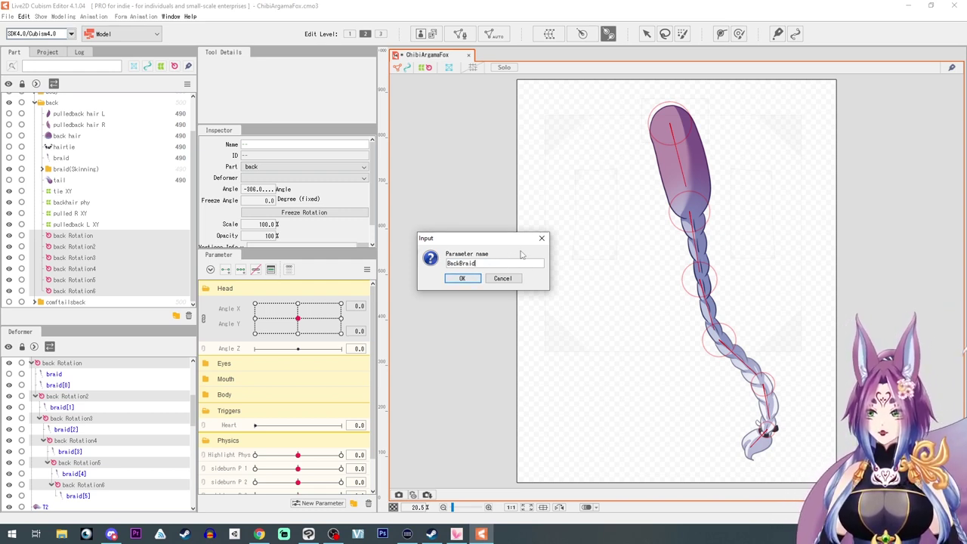
text(ackBraid)
click(462, 279)
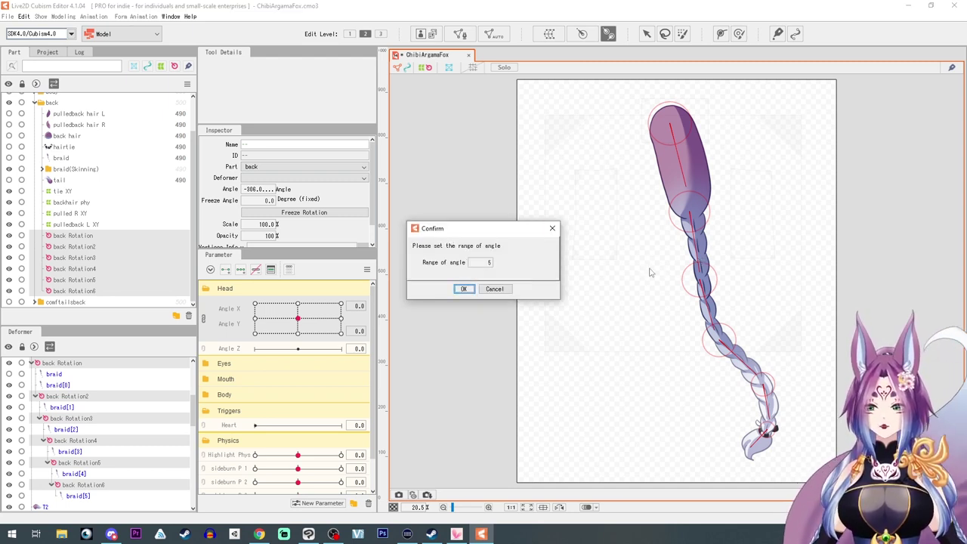
click(489, 262)
text(15)
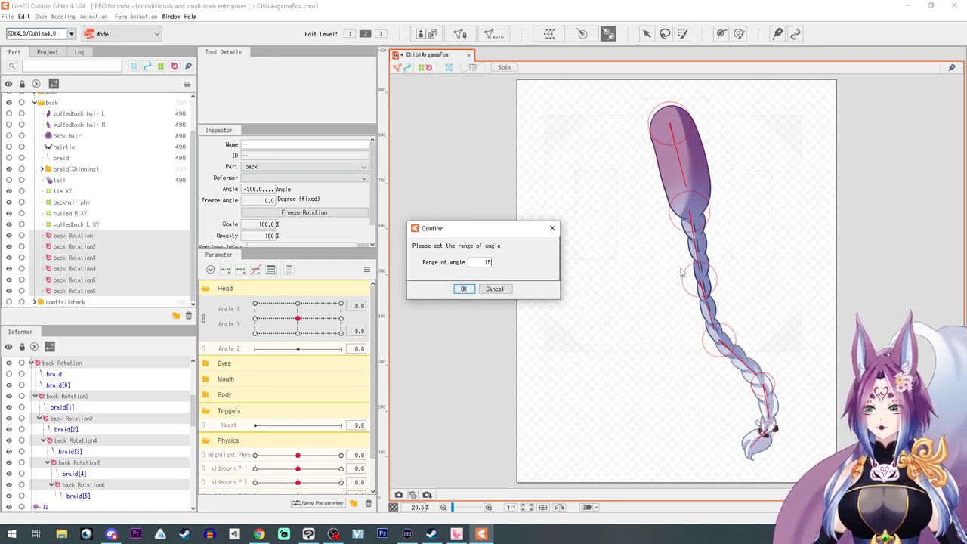
click(464, 289)
Expand the BackBraid parameter group and examine the generated parameters.
scroll(244, 417, down, 2)
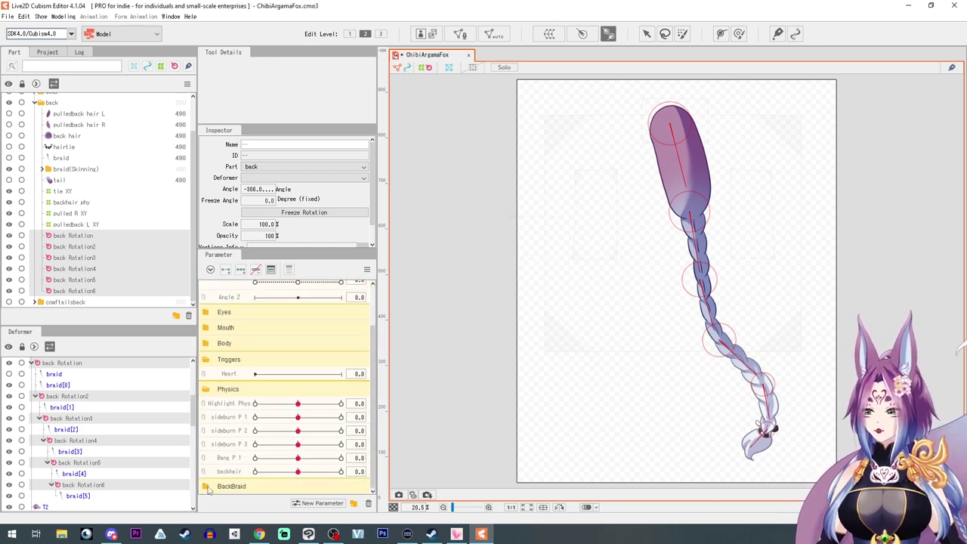
click(208, 488)
scroll(245, 420, down, 3)
drag(296, 426, 298, 446)
click(298, 420)
click(298, 435)
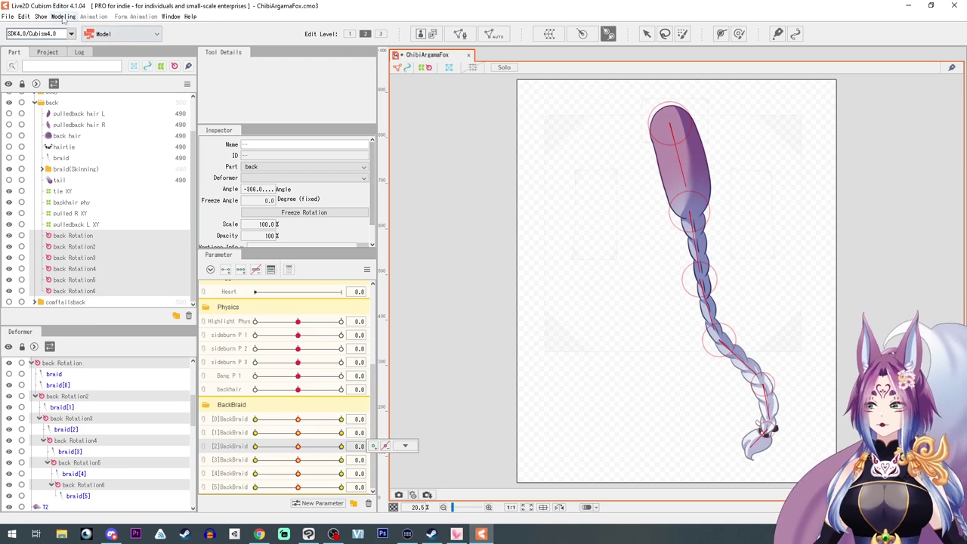
click(42, 15)
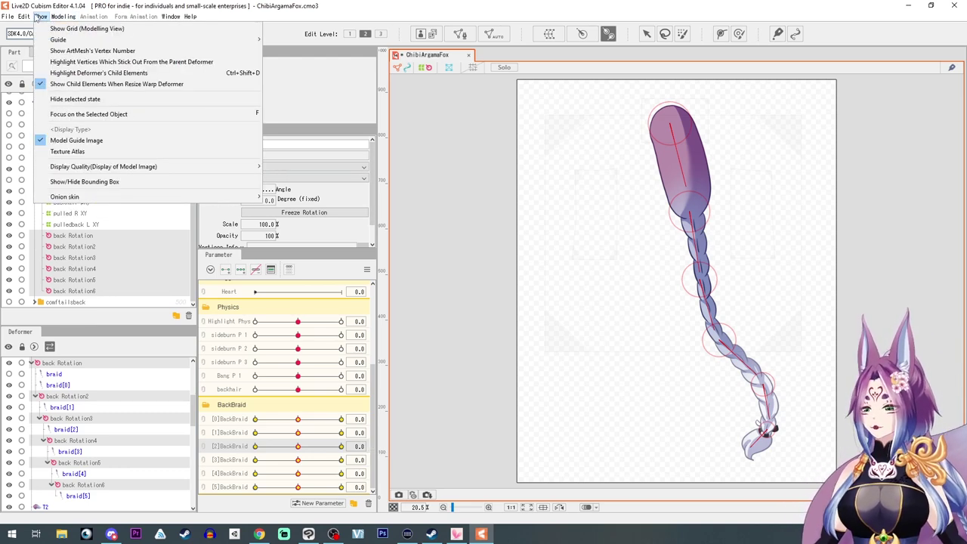
click(116, 180)
click(52, 16)
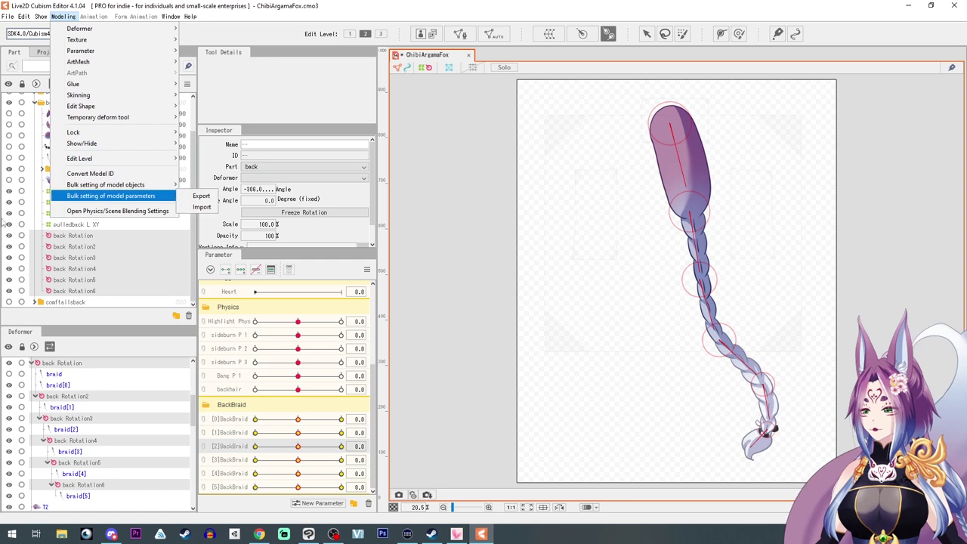
Show the pulledback hair L and R, back hair and hairtie parts around the skinned braid.
click(9, 114)
click(9, 136)
click(9, 147)
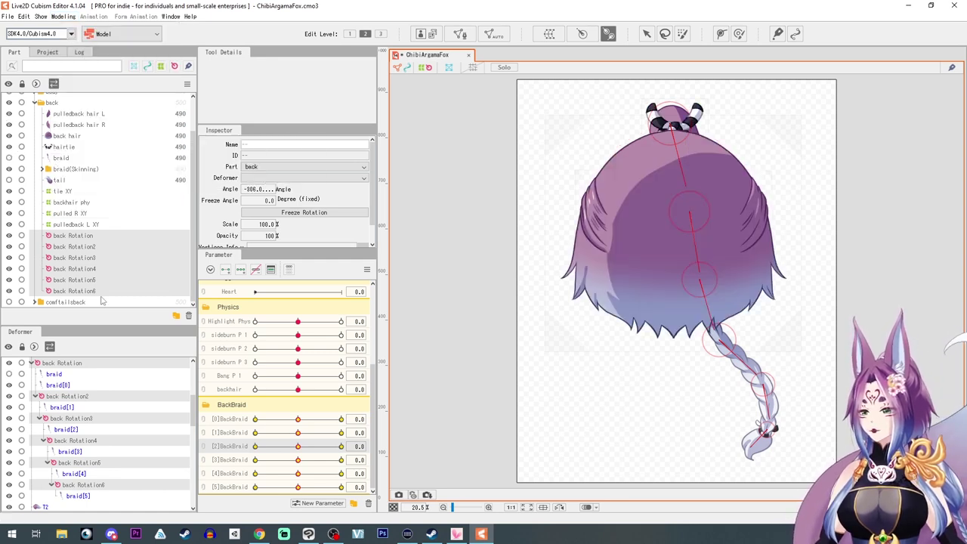
Show the face part on the model and open the Physics/Scene Blending settings.
scroll(103, 302, up, 2)
click(10, 122)
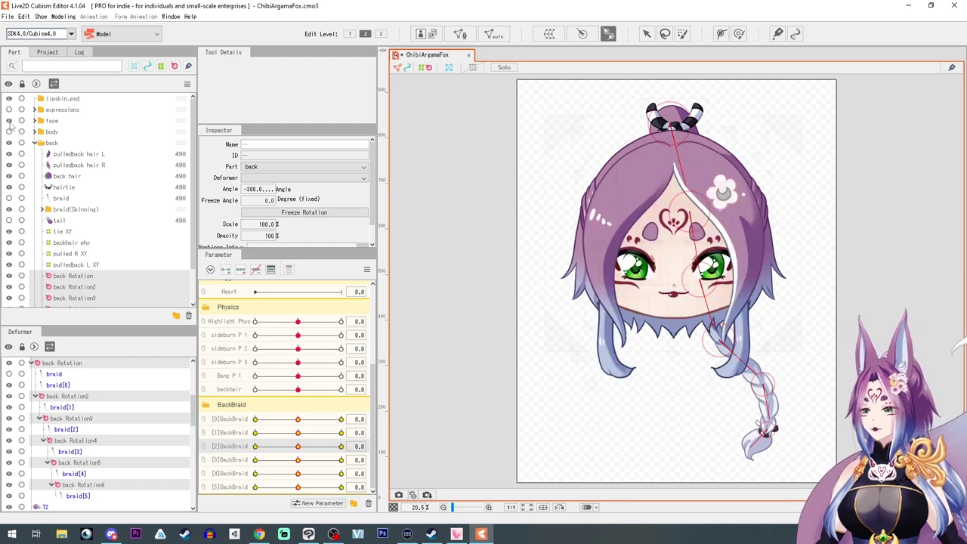
click(63, 17)
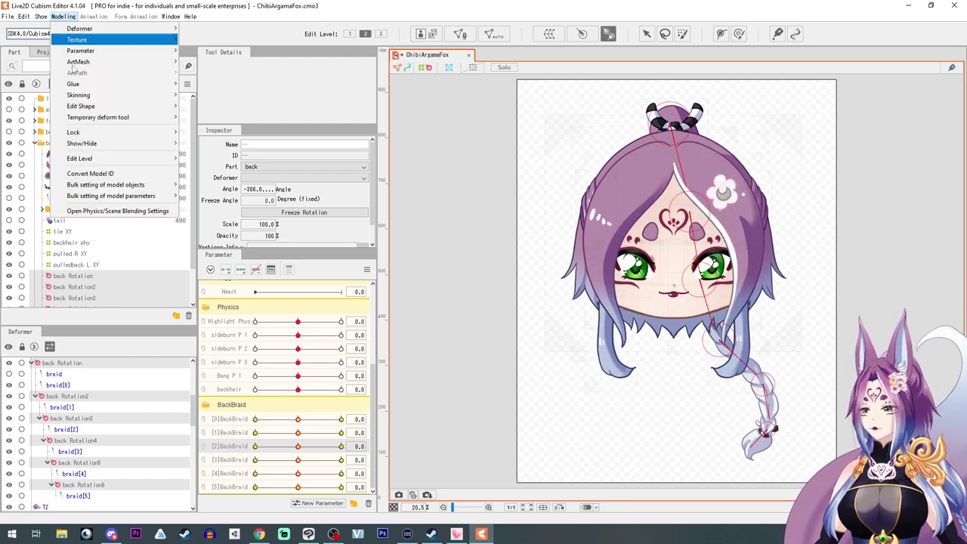
click(130, 212)
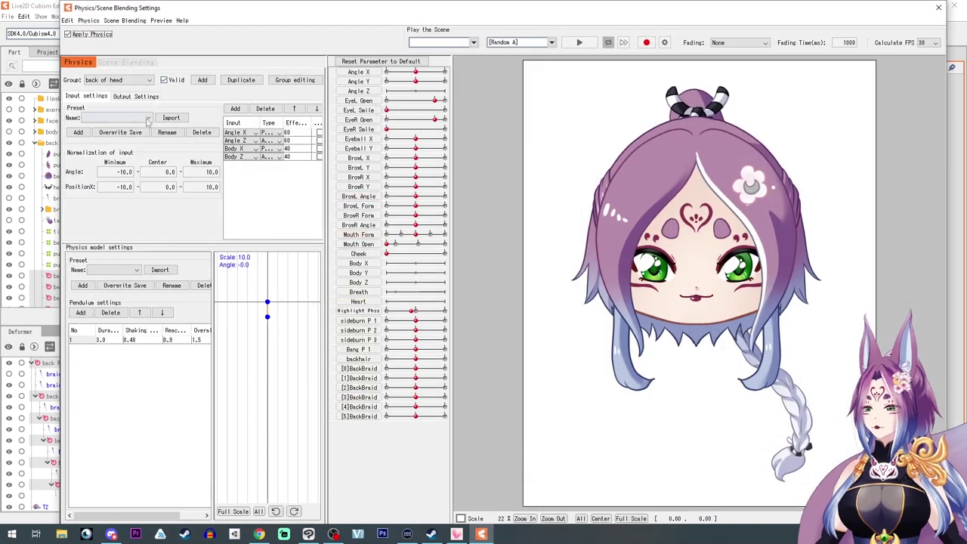
Add a physics group named Braid with the Head Input preset and the Hair (Triple Pendulum) physics model preset.
click(202, 79)
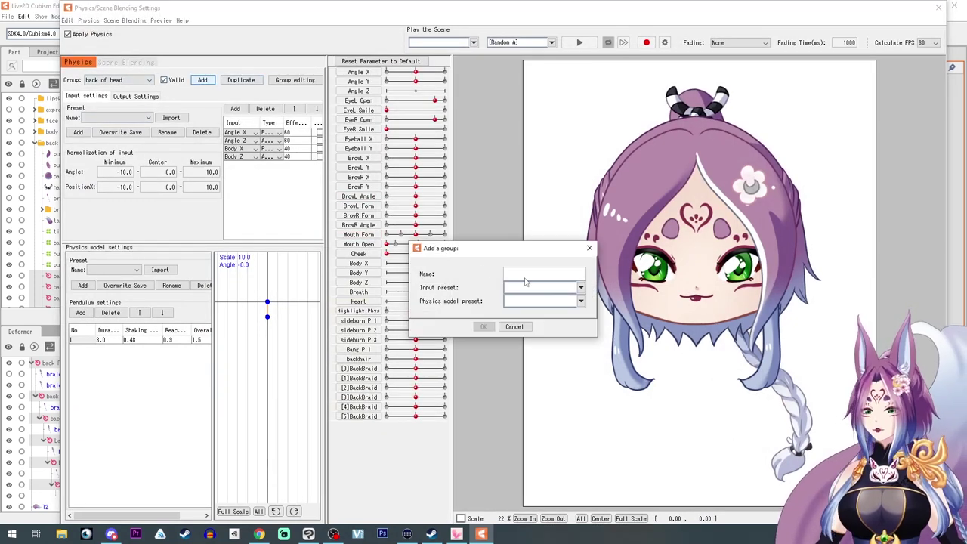
text(Braid)
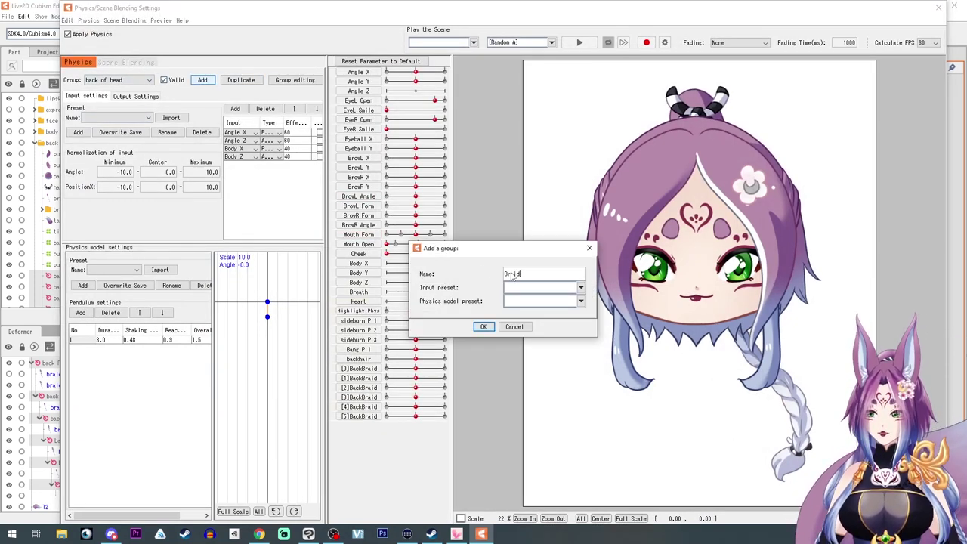
click(527, 290)
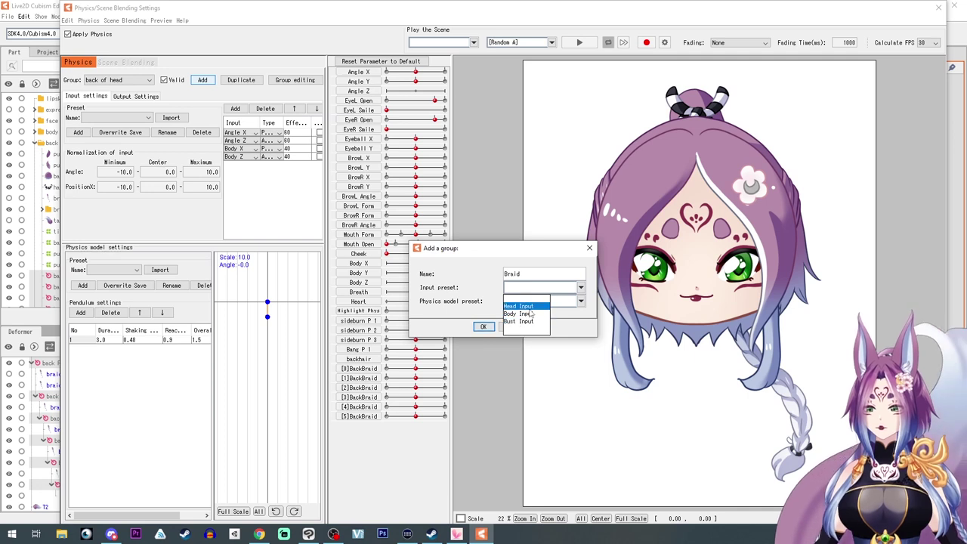
click(522, 306)
click(513, 302)
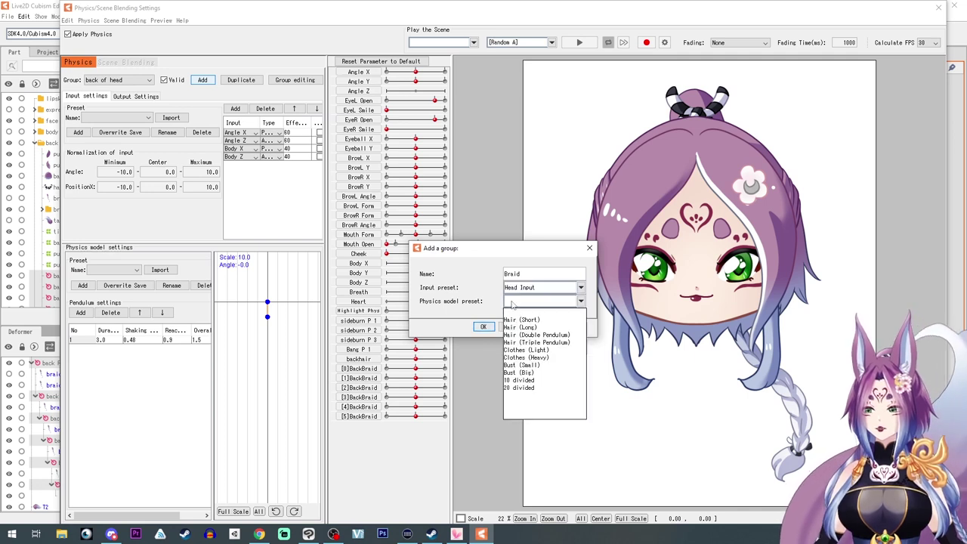
click(537, 343)
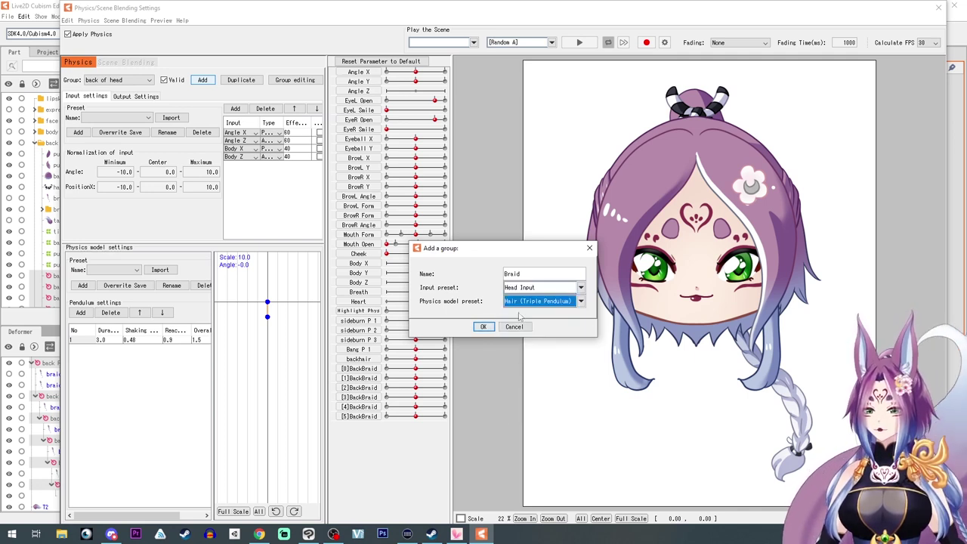
click(482, 328)
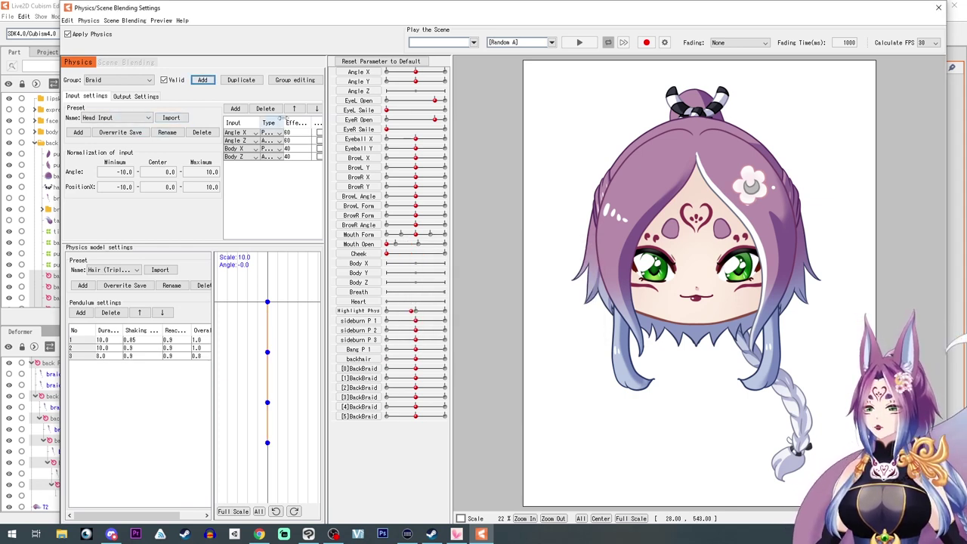
Add the six parameters [0]BackBraid to [5]BackBraid as outputs of the Braid physics group.
click(136, 97)
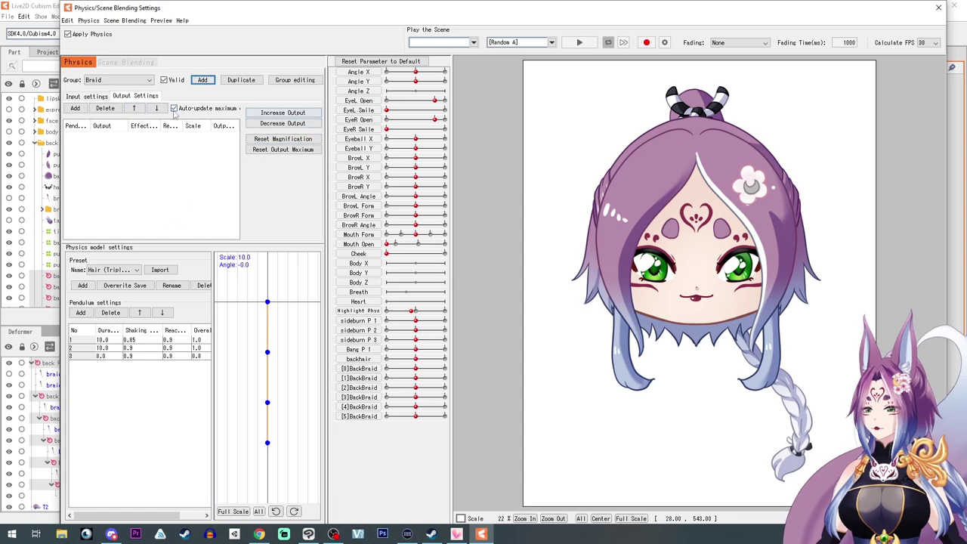
click(75, 108)
scroll(507, 348, down, 3)
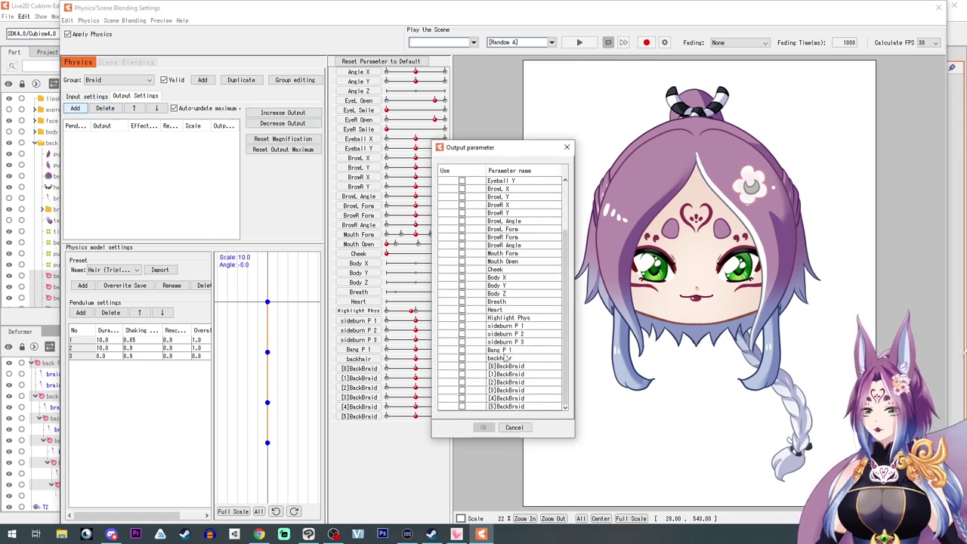
click(462, 366)
click(462, 374)
click(462, 383)
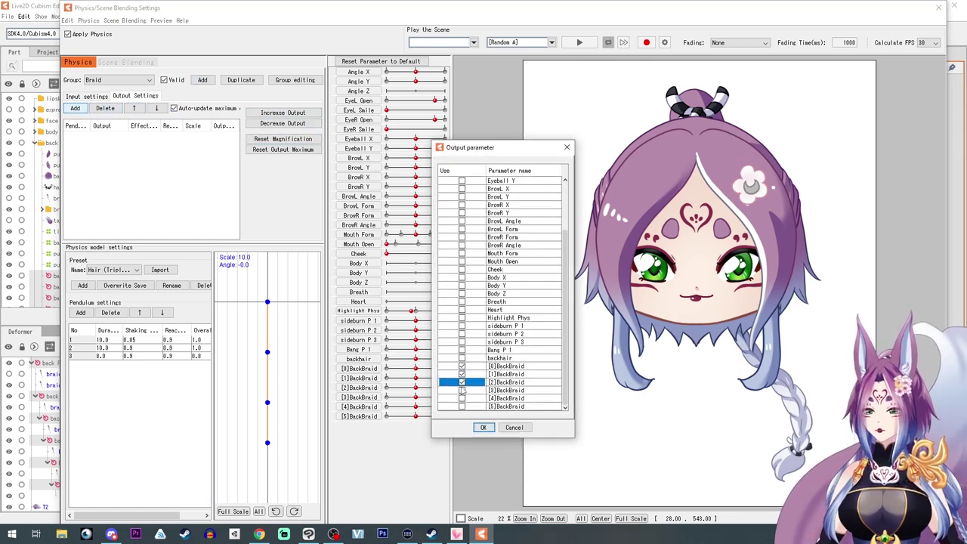
click(462, 390)
click(462, 398)
click(462, 407)
click(484, 427)
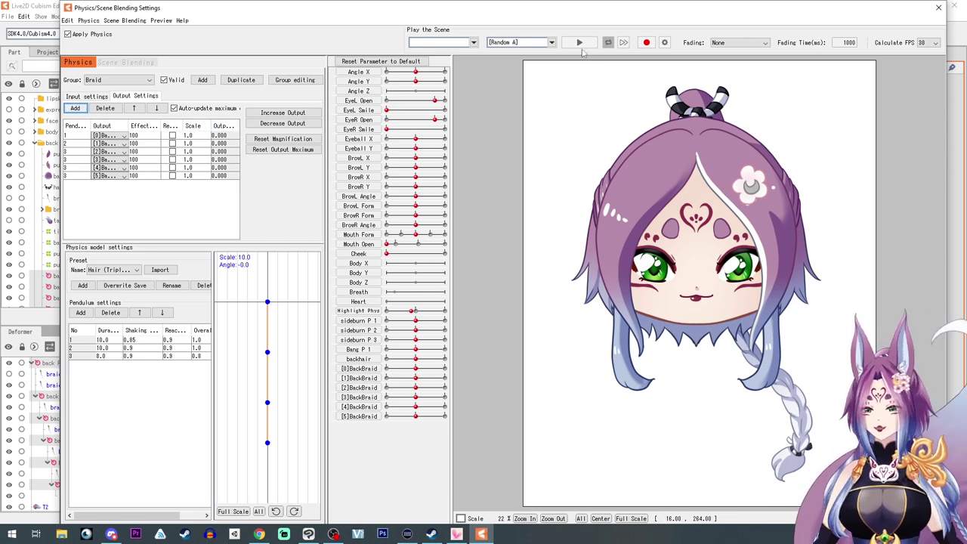
Increase the Braid group's output, test the braid's swing by moving the model's head, and close the physics settings.
drag(628, 227, 818, 252)
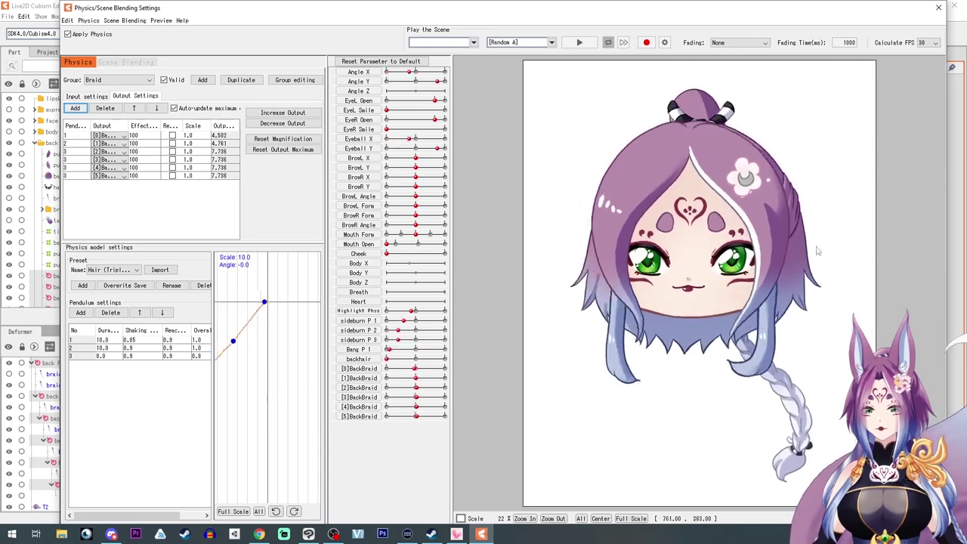
drag(620, 267, 590, 315)
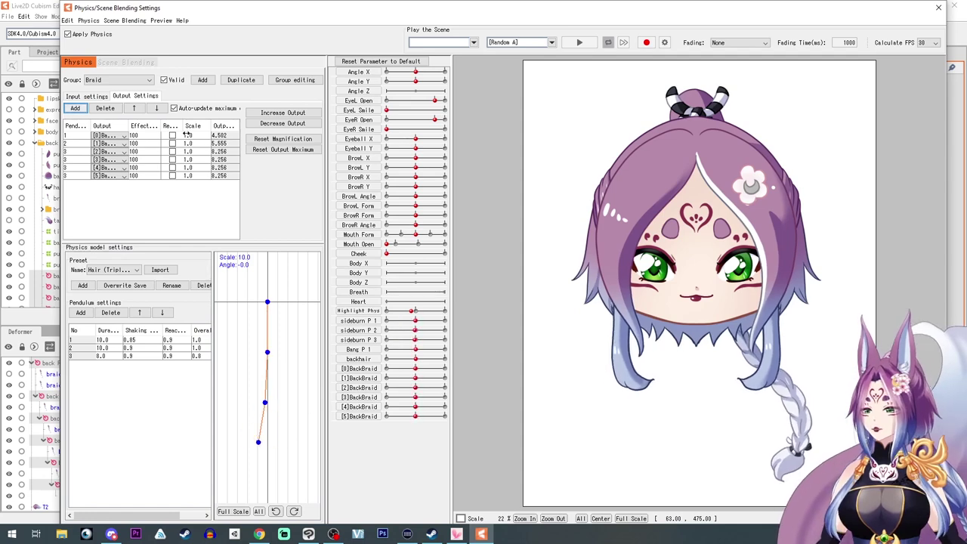
click(266, 115)
click(459, 279)
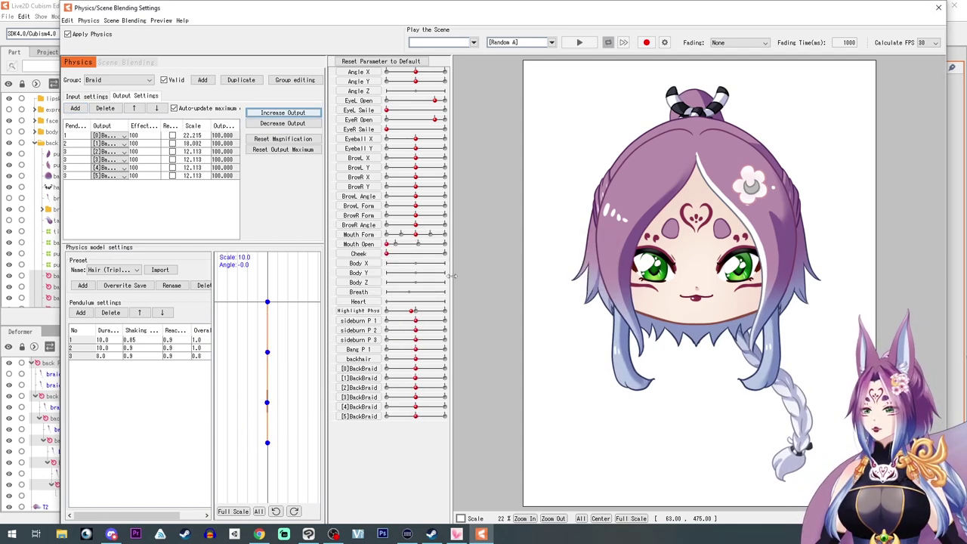
drag(825, 228, 772, 442)
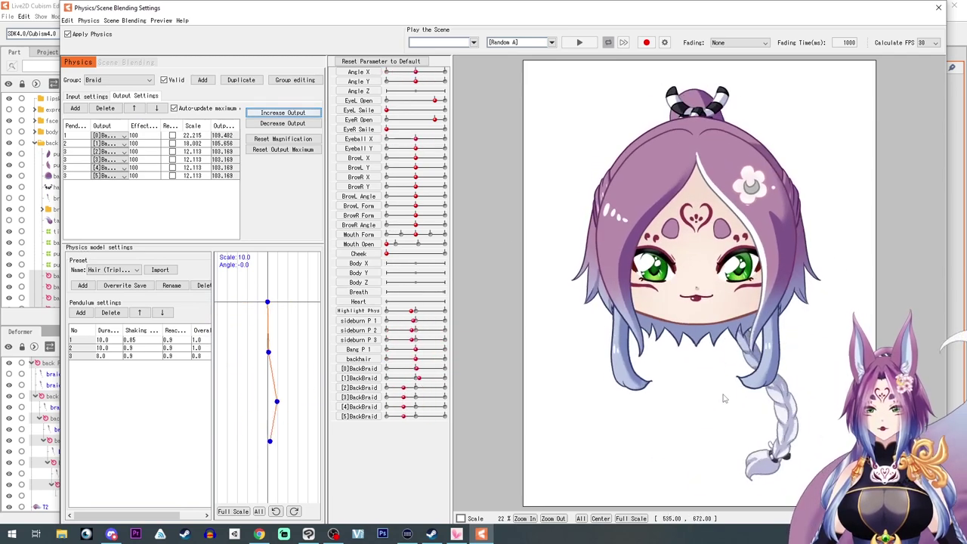
click(939, 6)
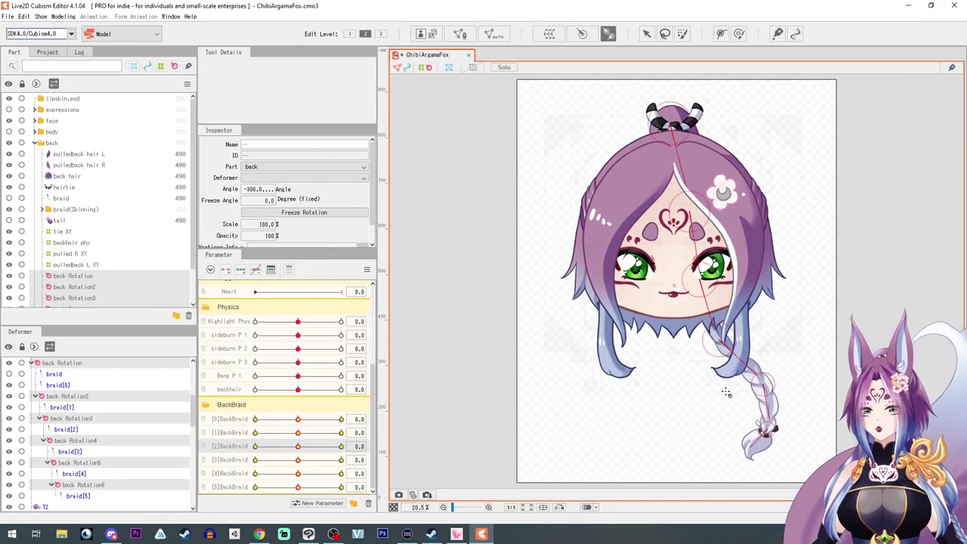
Examine the original braid mesh and the back Rotation and back Rotation3 deformers on the model.
click(64, 199)
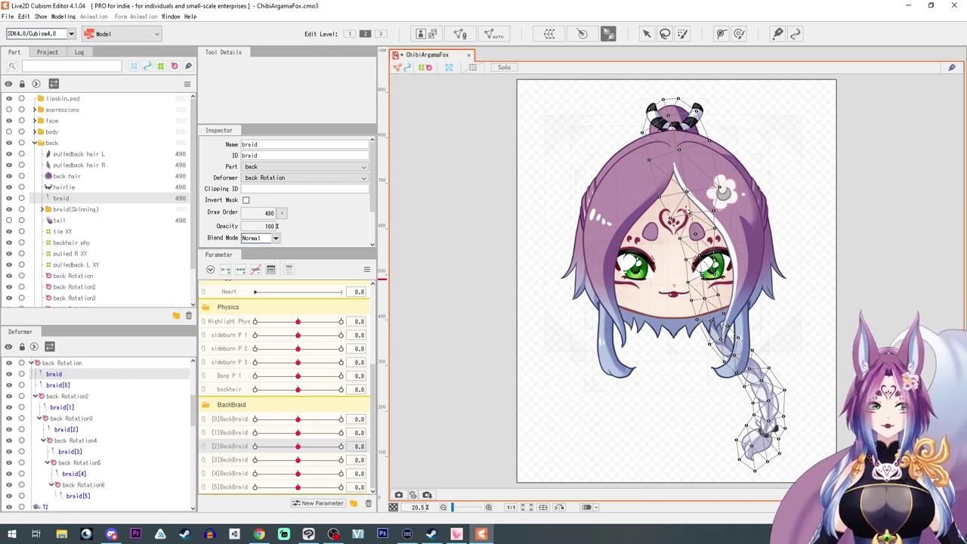
click(68, 277)
click(66, 297)
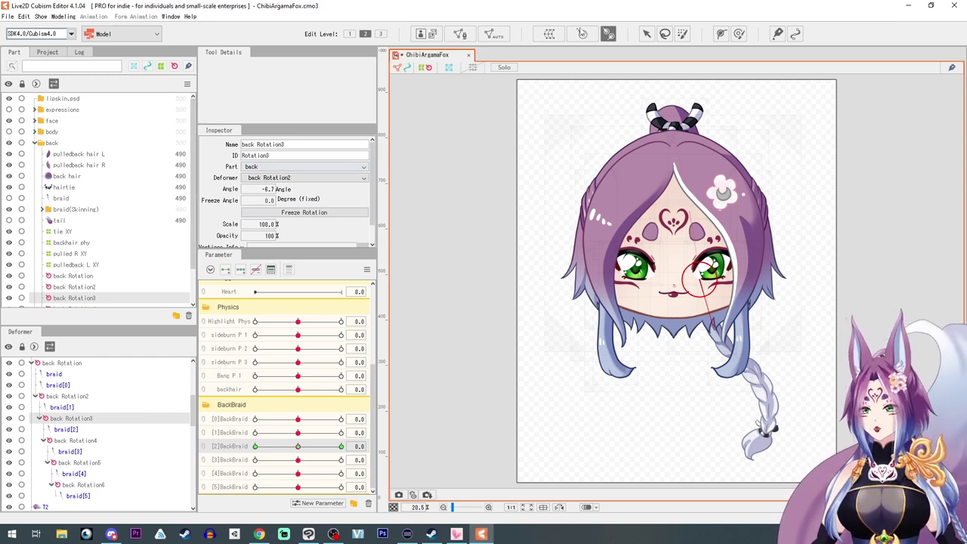
Hide the face, pulledback hair L and R and back hair parts to expose the skinned braid with braid[0] selected.
click(646, 33)
click(684, 117)
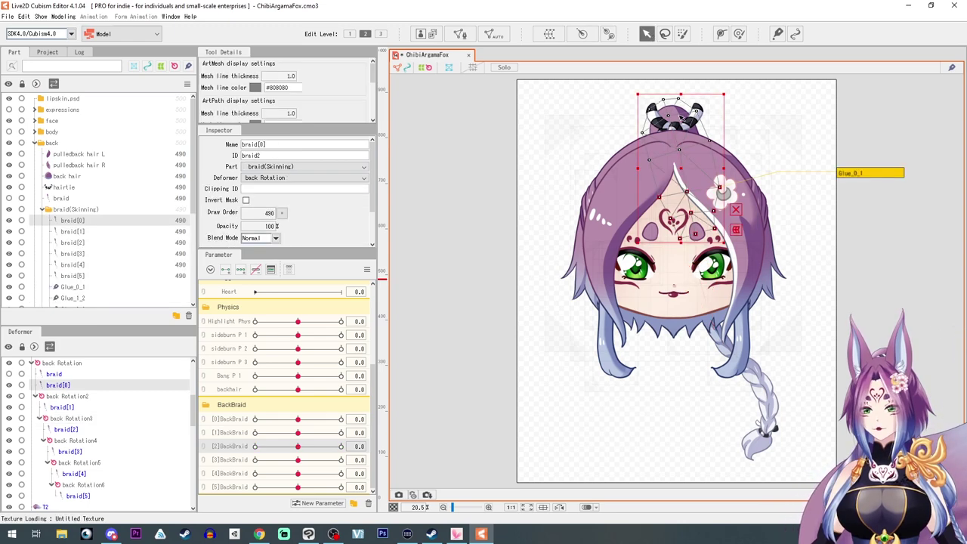
scroll(707, 232, up, 5)
scroll(707, 232, down, 3)
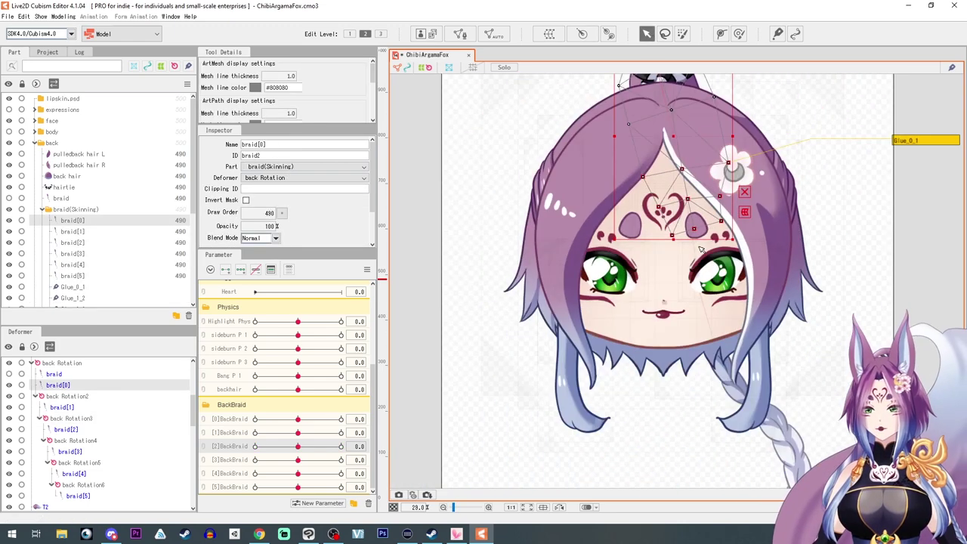
click(9, 120)
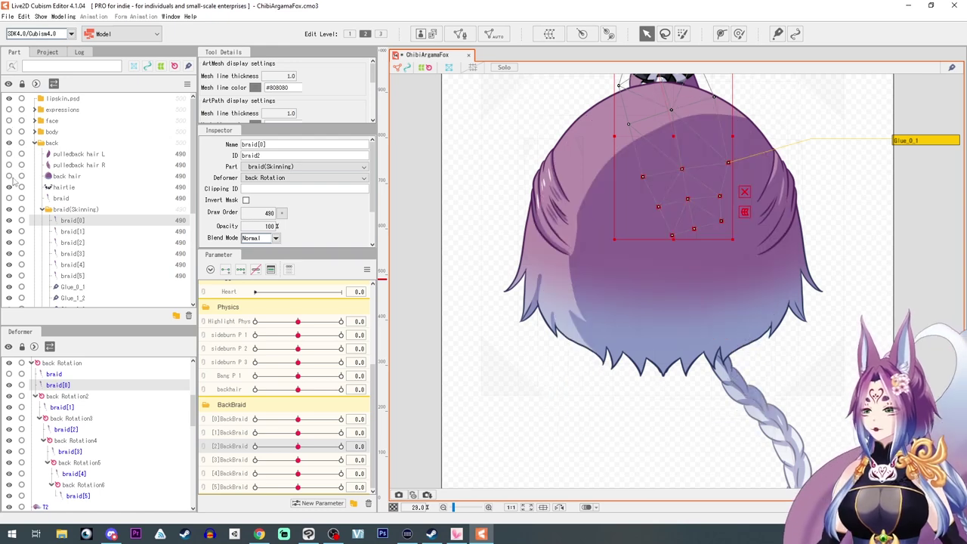
click(9, 176)
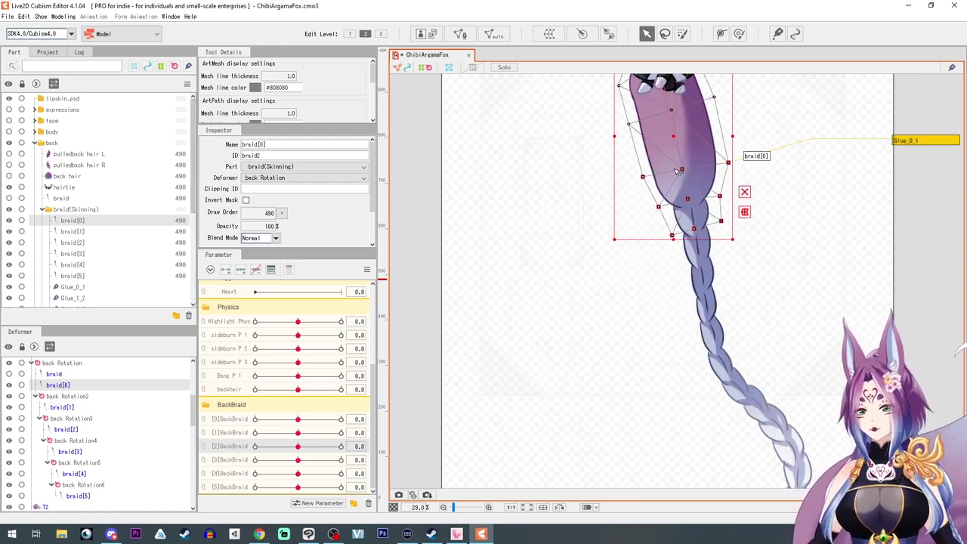
drag(742, 167, 695, 197)
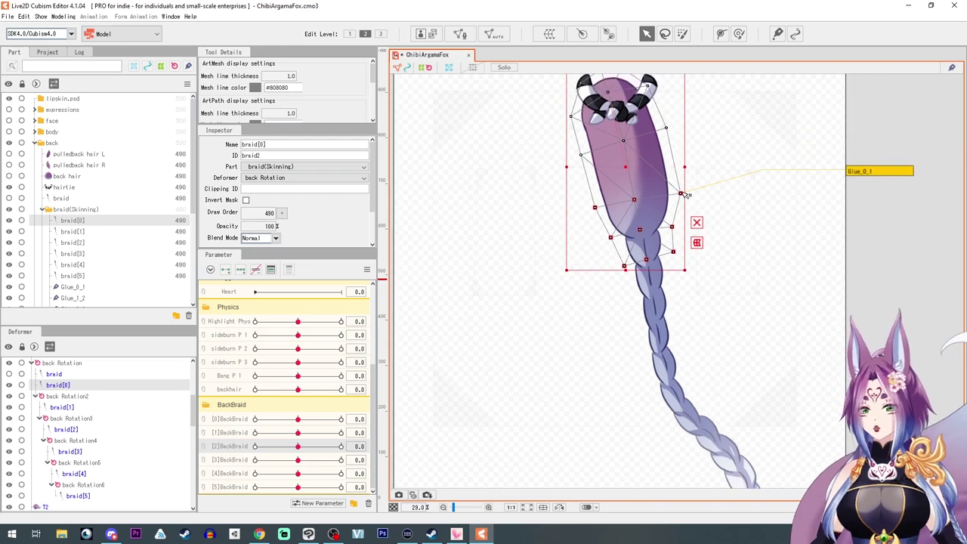
Examine the skinned sections braid[0], braid[1] and braid[2] and the glue joining them, and clear the selection.
click(658, 292)
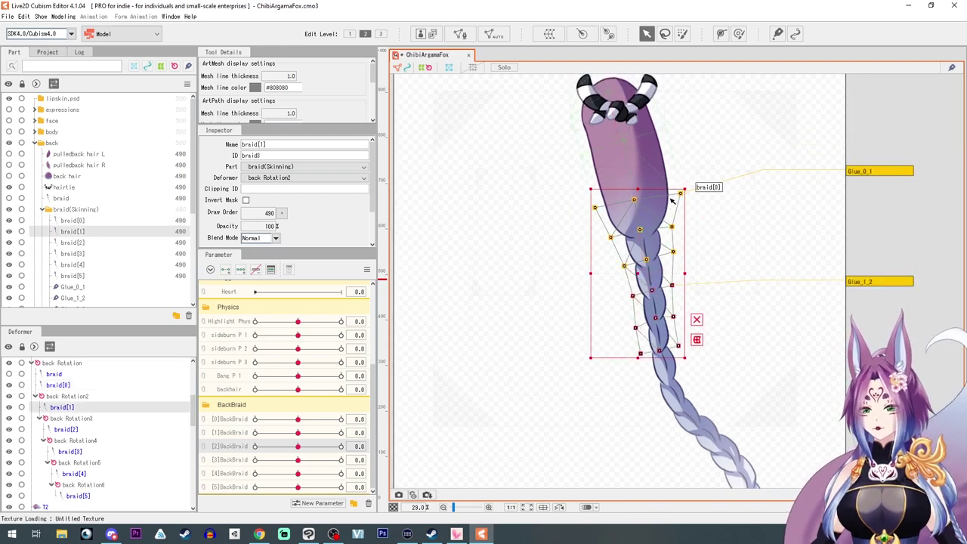
click(641, 160)
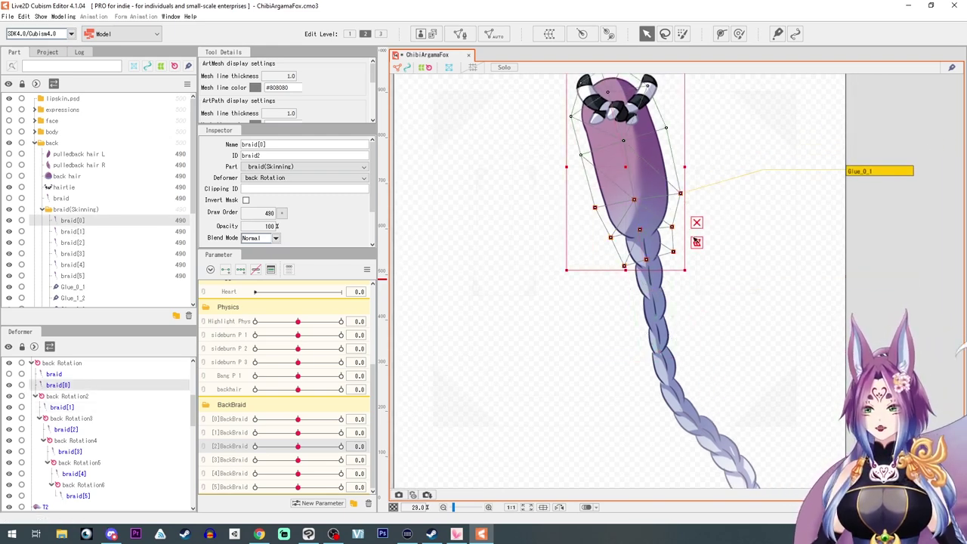
click(651, 277)
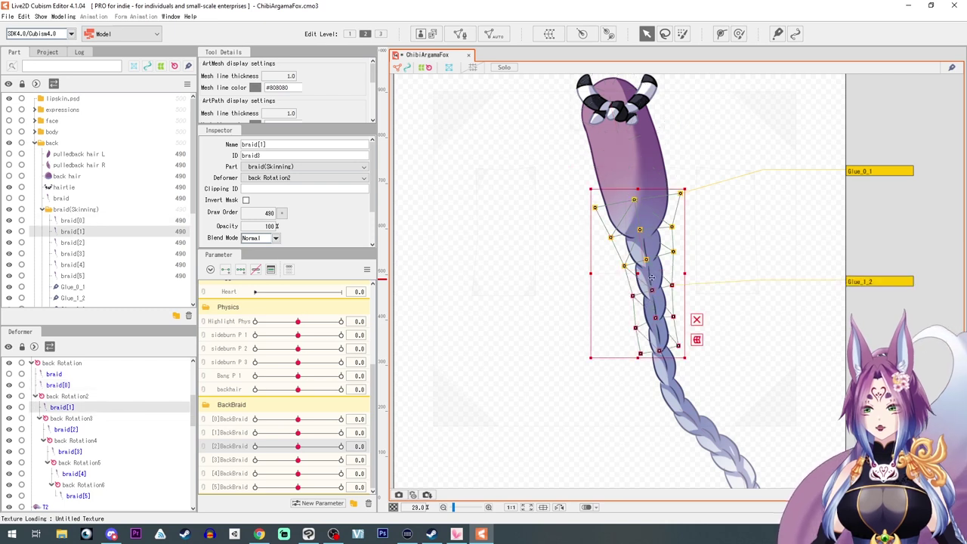
click(634, 173)
click(665, 319)
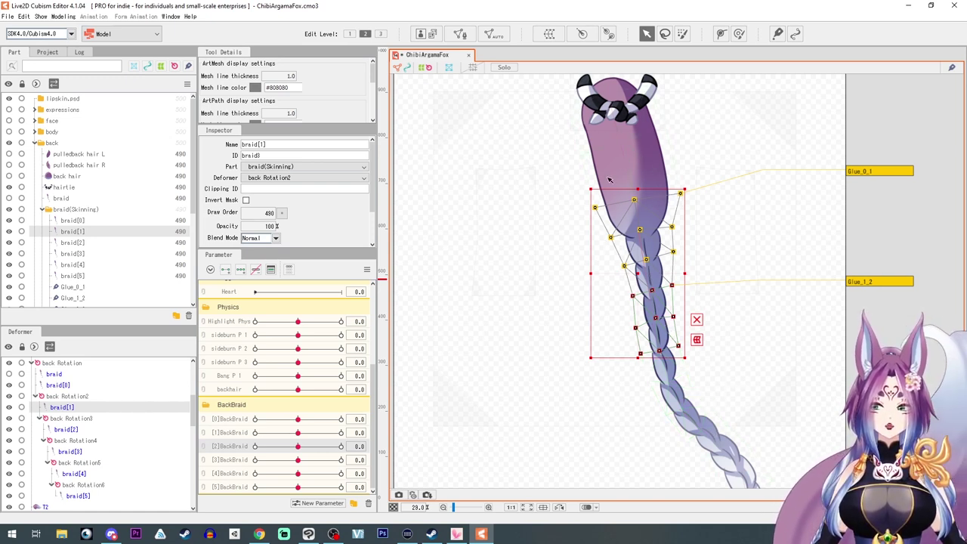
click(595, 151)
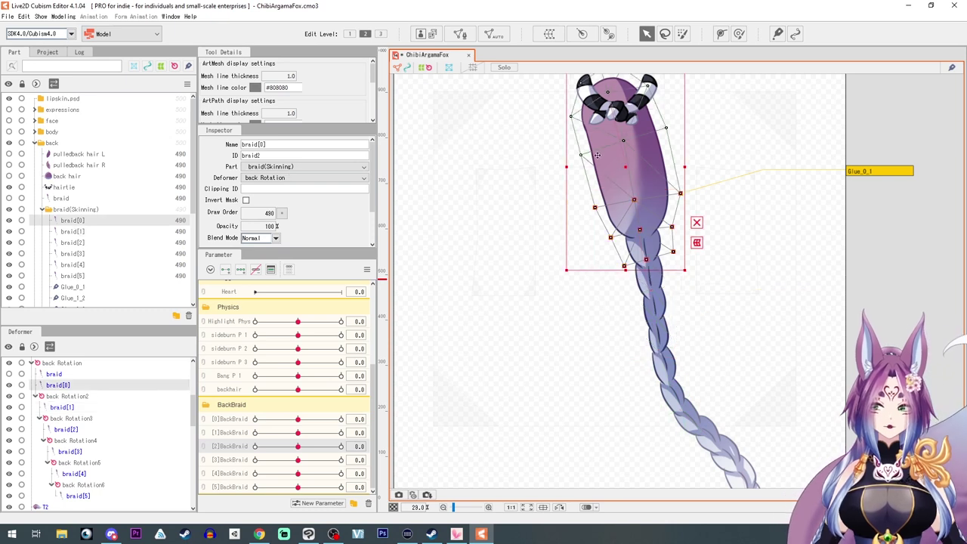
click(668, 358)
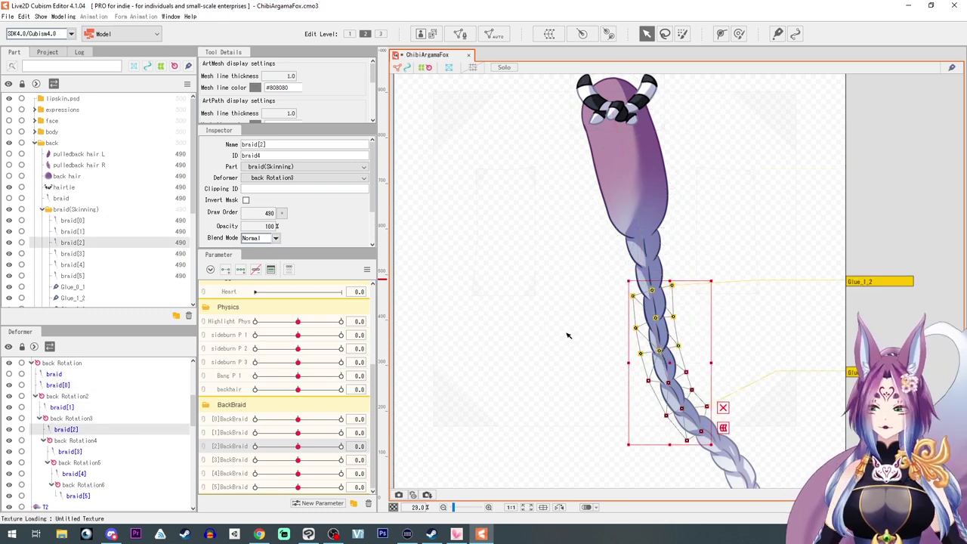
click(588, 315)
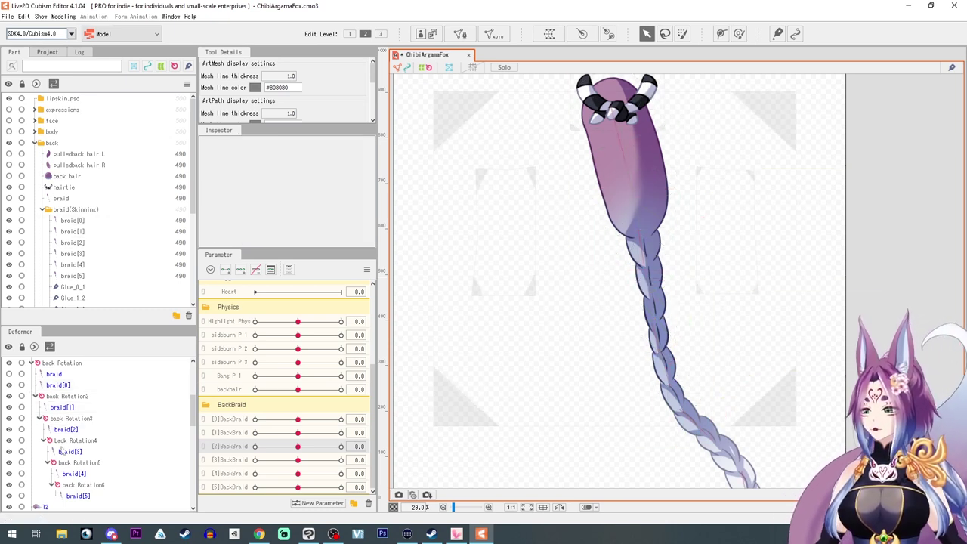
Create a warp deformer named Braid XY as the parent of the back Rotation deformer, in the back part.
scroll(85, 400, up, 2)
click(62, 403)
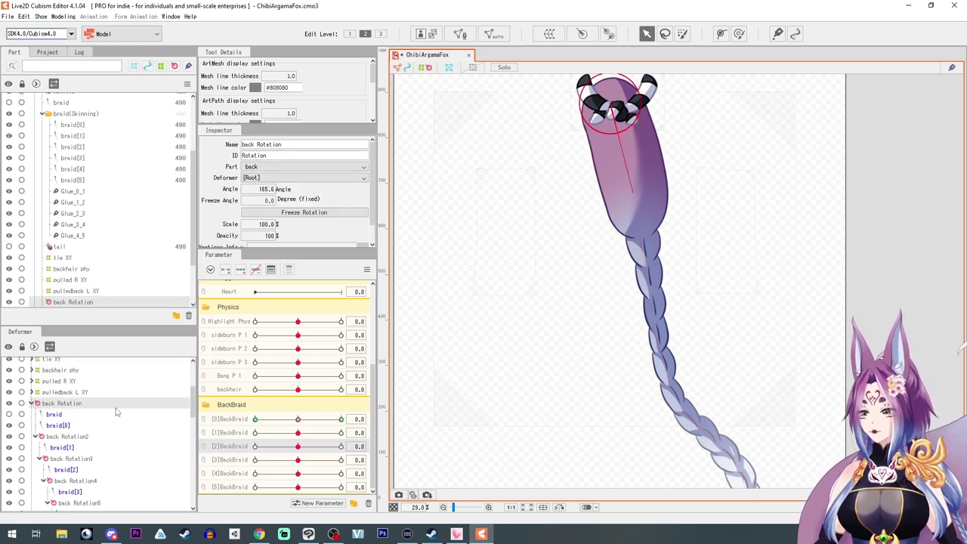
mouse_move(297, 419)
mouse_down()
mouse_move(277, 419)
mouse_move(298, 420)
mouse_up()
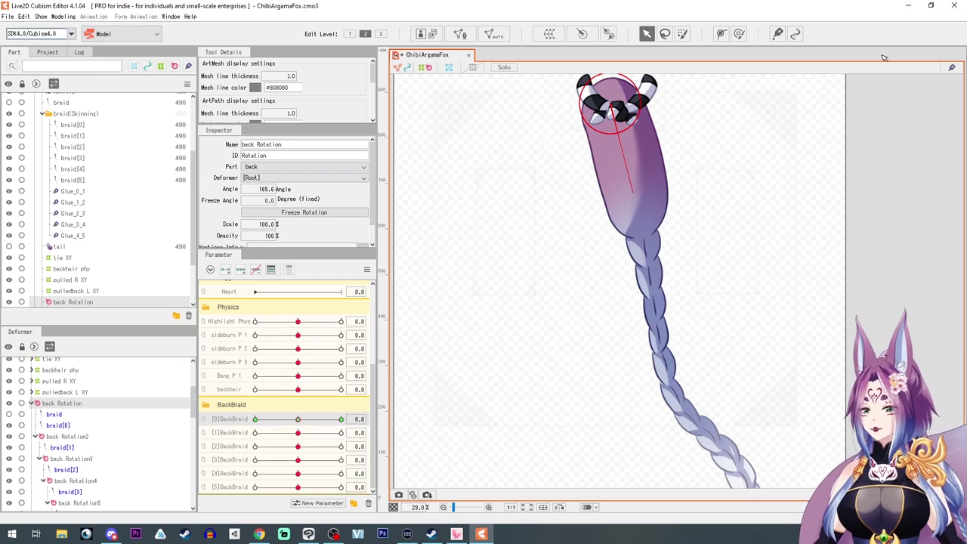
click(550, 34)
drag(637, 311, 404, 289)
text(Braid XY)
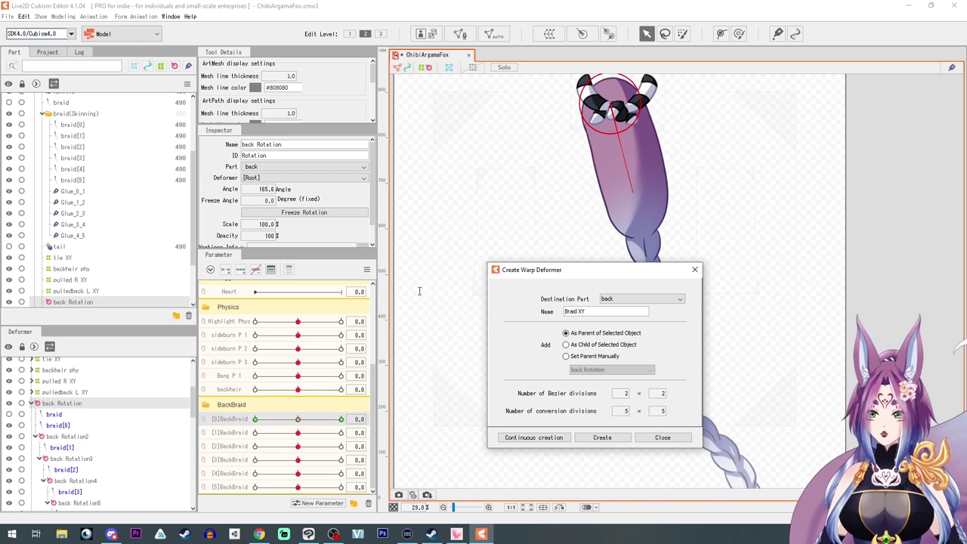
click(605, 437)
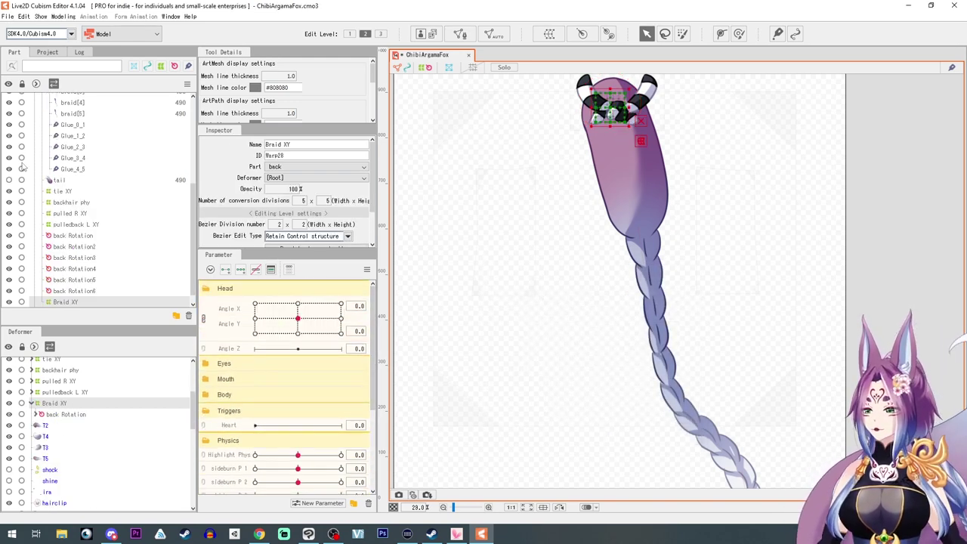
Show the pulledback hair L and R, back hair and face parts again.
scroll(25, 220, up, 5)
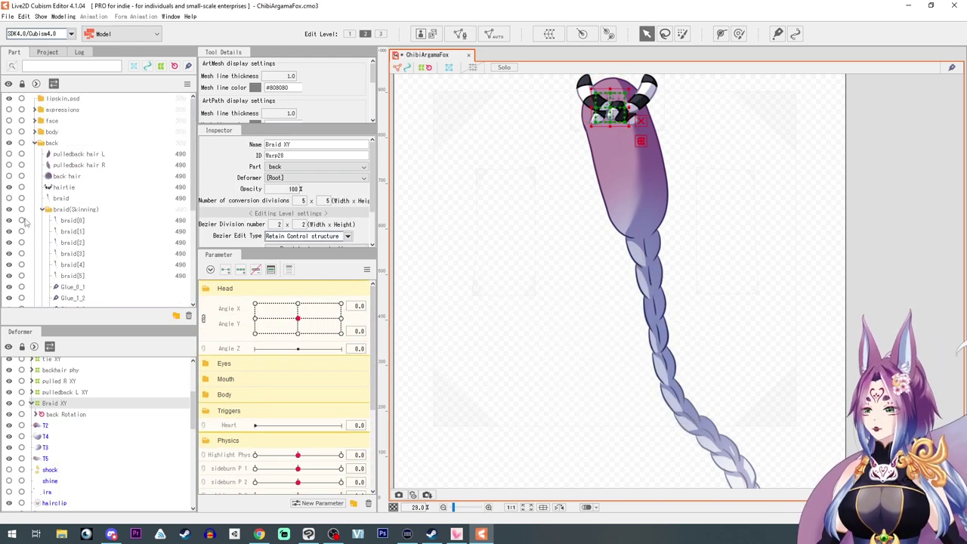
click(9, 154)
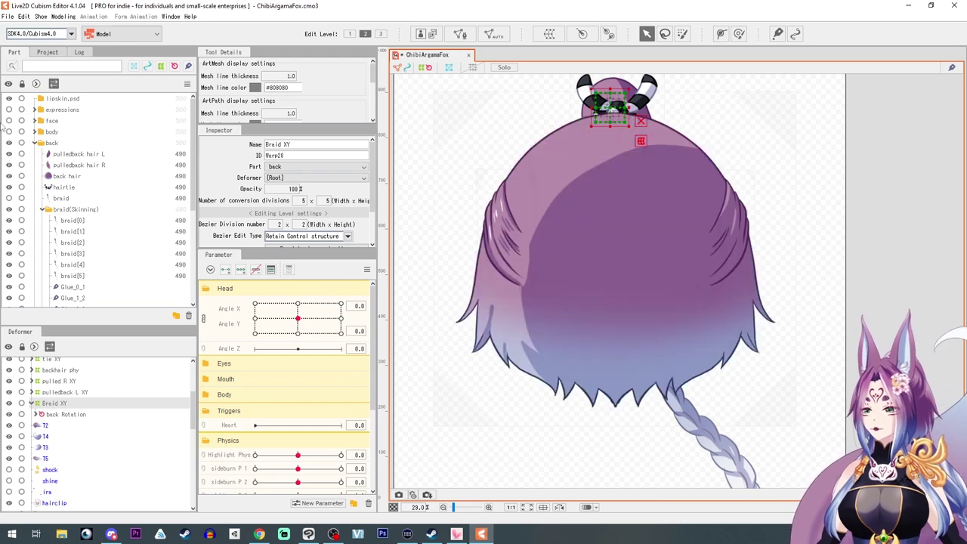
click(9, 121)
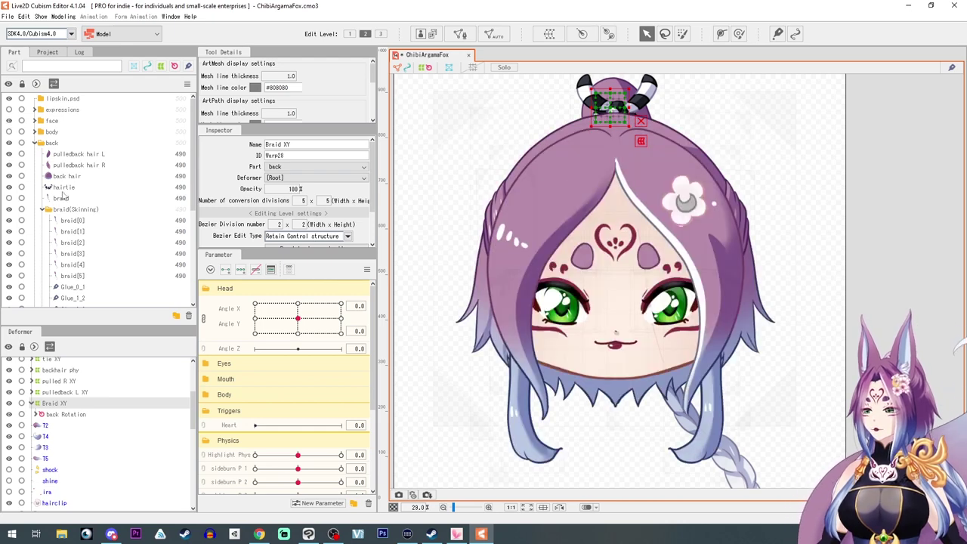
Unlink Angle X and Angle Y, add three Angle X keys to Braid XY, and shift the deformer with the hair bun at -30 and 30.
click(60, 370)
click(55, 404)
click(203, 319)
click(229, 303)
click(241, 270)
drag(298, 303, 255, 303)
drag(610, 107, 652, 109)
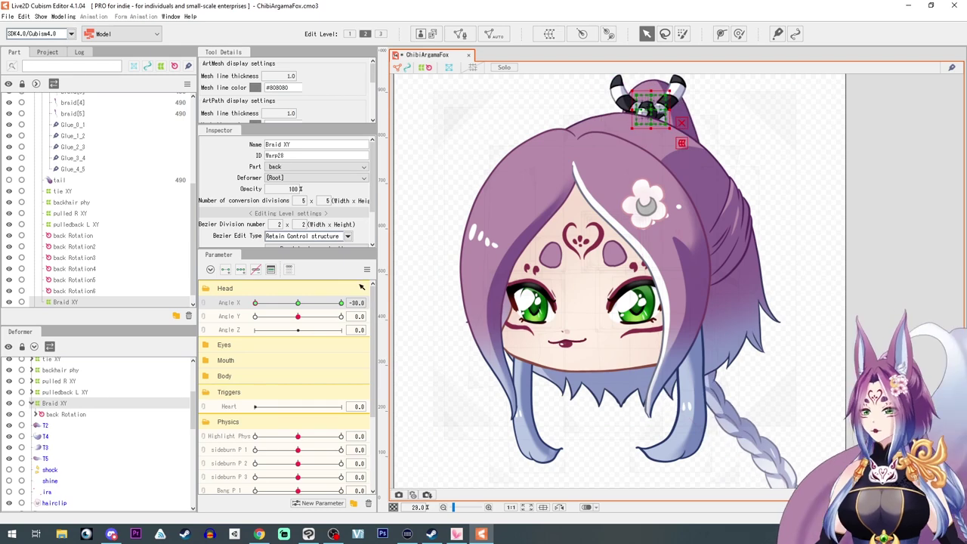
drag(254, 303, 341, 303)
drag(611, 108, 571, 110)
Link Angle X and Angle Y again and pose the head at Angle X 30, Angle Y -30.
drag(341, 303, 343, 334)
scroll(525, 281, down, 5)
scroll(541, 198, up, 4)
click(255, 316)
click(204, 304)
Adjust the tie XY deformer around the hairtie at Angle X 30, Angle Y -30, and reset both angles to 0.
scroll(572, 155, up, 6)
click(559, 160)
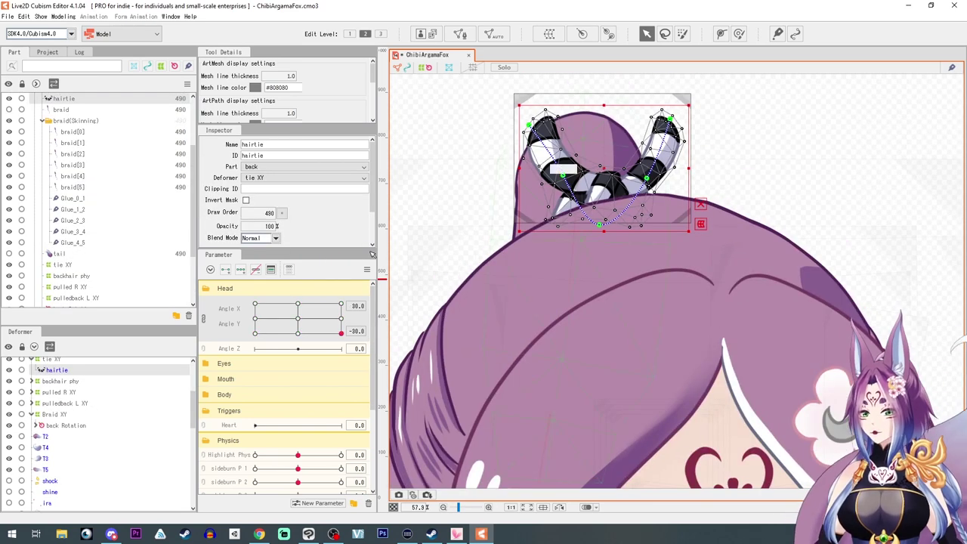
click(53, 360)
drag(699, 86, 695, 80)
drag(341, 333, 298, 318)
mouse_move(298, 318)
mouse_down()
mouse_move(342, 333)
mouse_move(258, 329)
mouse_move(343, 321)
mouse_move(326, 328)
mouse_move(298, 318)
mouse_up()
Examine the lower braid at the neutral pose, including the braid[4] mesh and its glue to the neighbouring sections.
scroll(647, 226, down, 8)
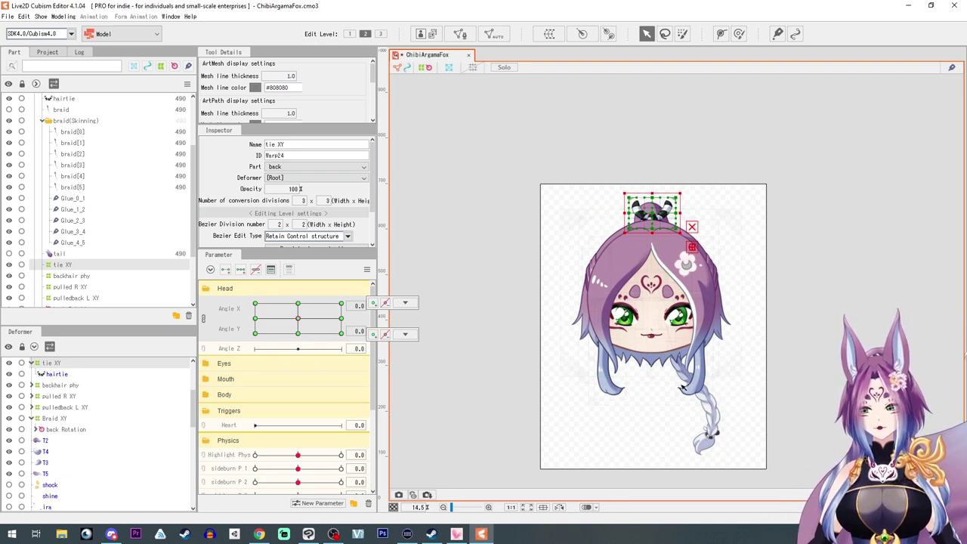
scroll(703, 405, up, 2)
click(710, 414)
scroll(714, 416, up, 3)
scroll(715, 416, up, 2)
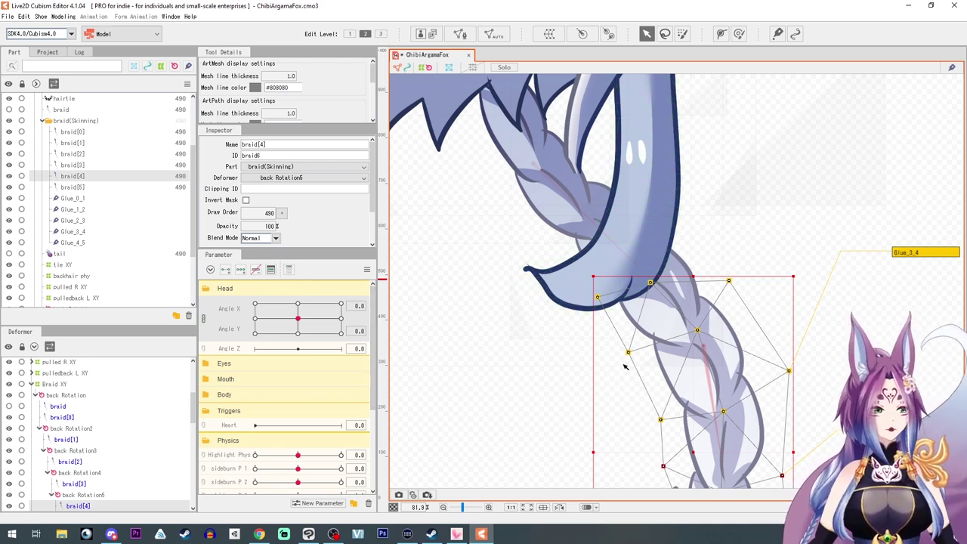
scroll(729, 322, down, 3)
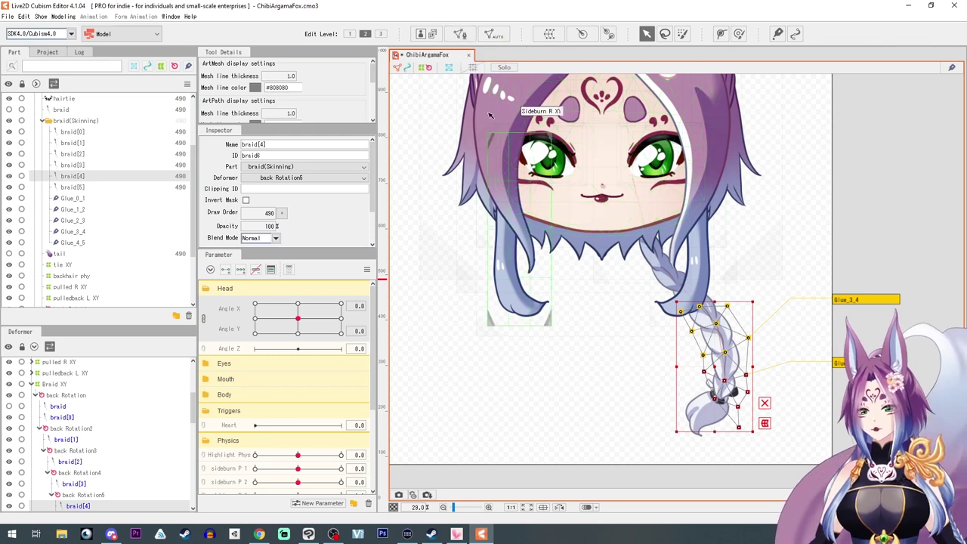
scroll(499, 342, down, 2)
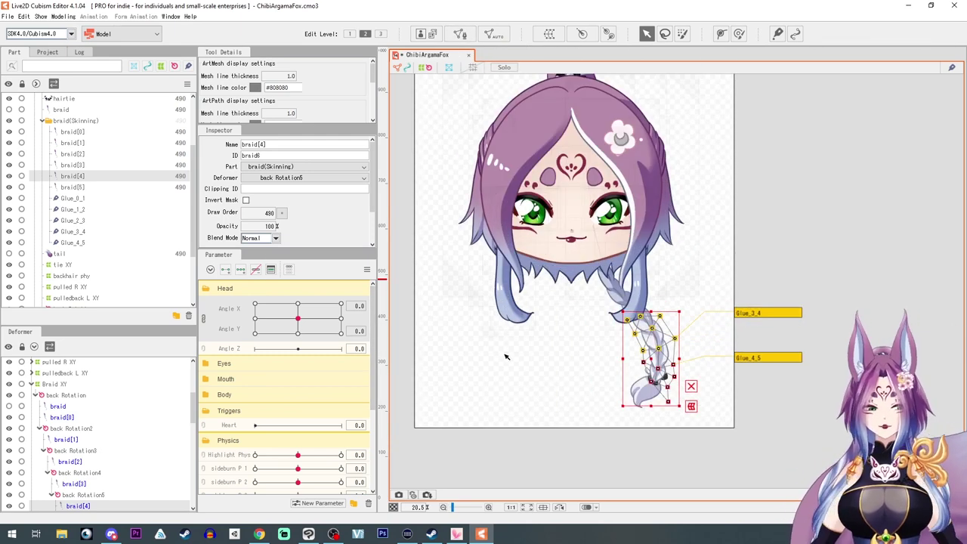
drag(506, 356, 513, 378)
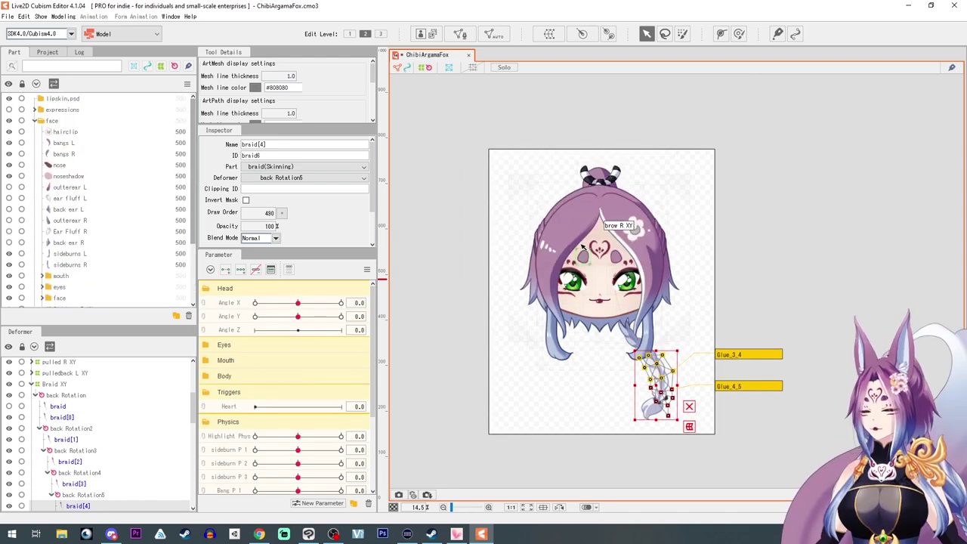
Show the left ear's outterear L and back ear L, and make ear fluff L visible with it selected.
scroll(579, 250, up, 3)
scroll(579, 250, down, 4)
scroll(520, 324, up, 3)
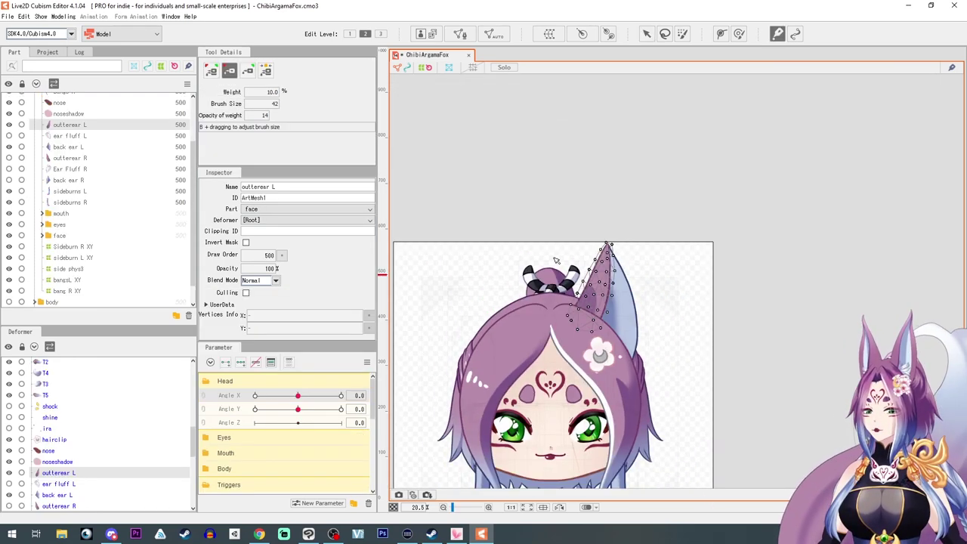
scroll(522, 302, up, 1)
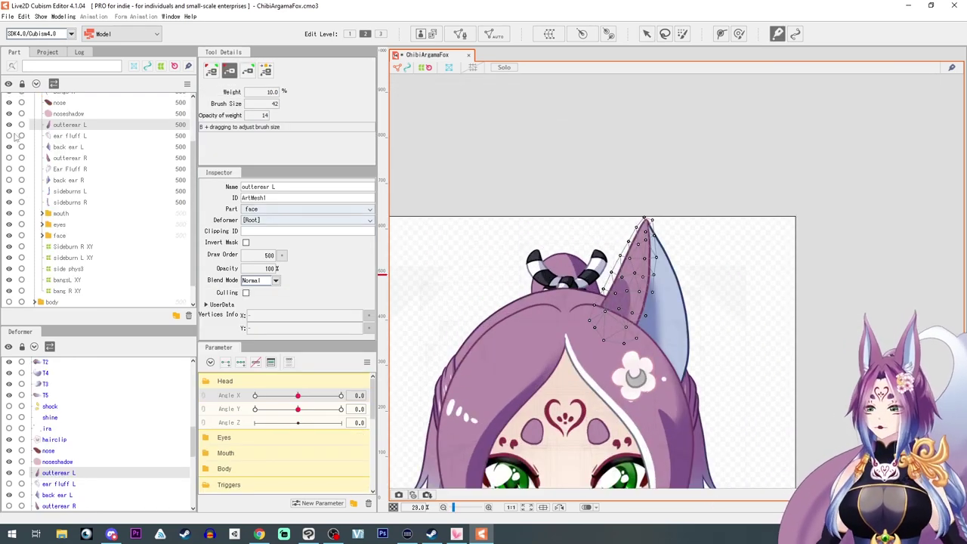
click(59, 136)
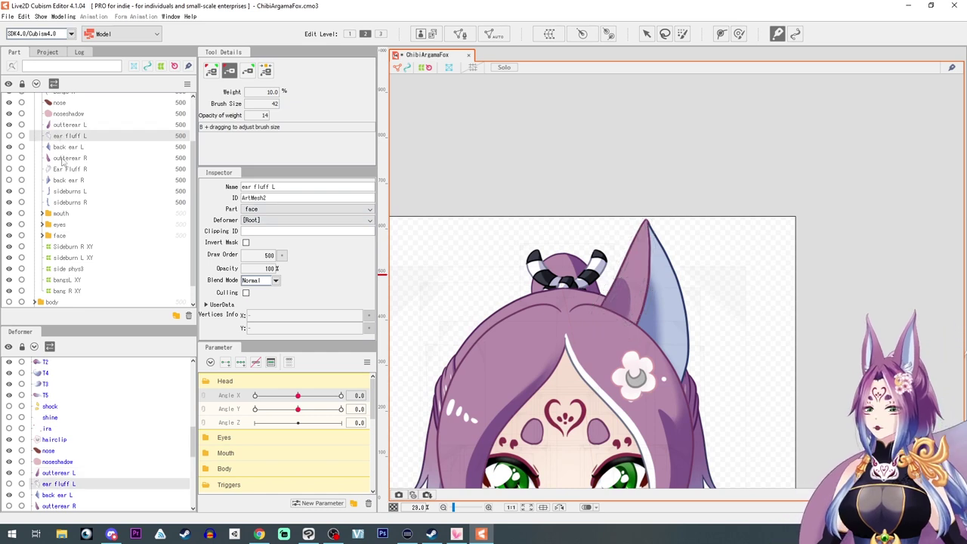
click(54, 138)
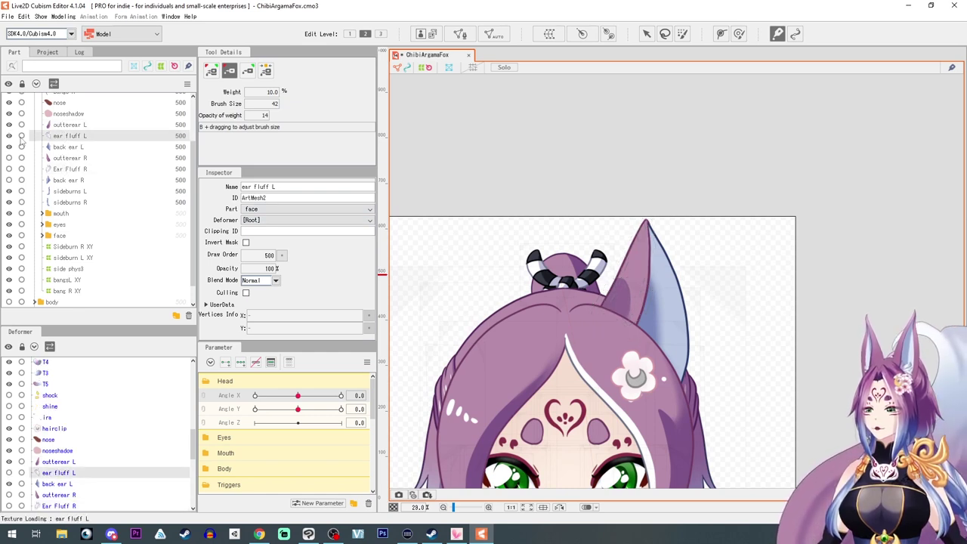
Generate an automatic mesh for ear fluff L with the Deformation (Little) preset.
drag(696, 389, 728, 322)
click(495, 34)
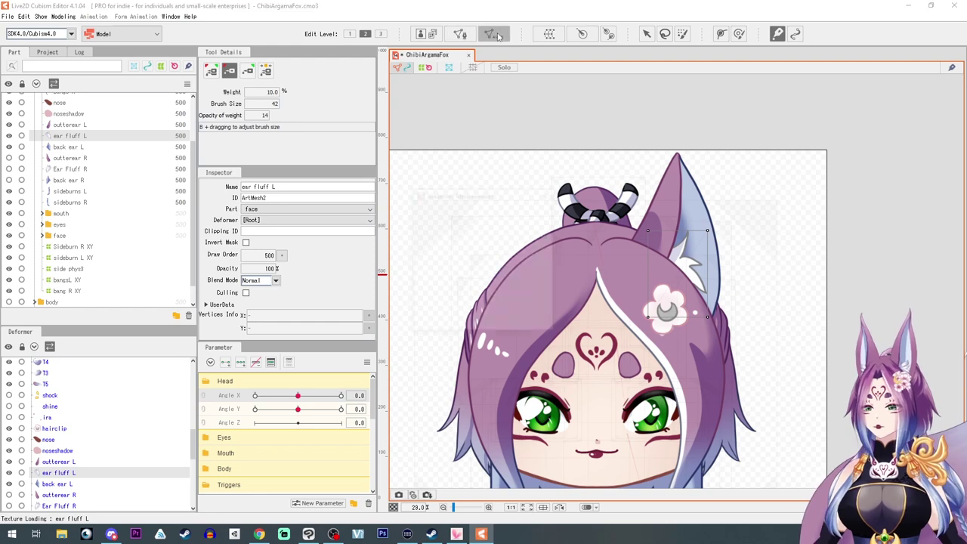
click(481, 220)
click(481, 239)
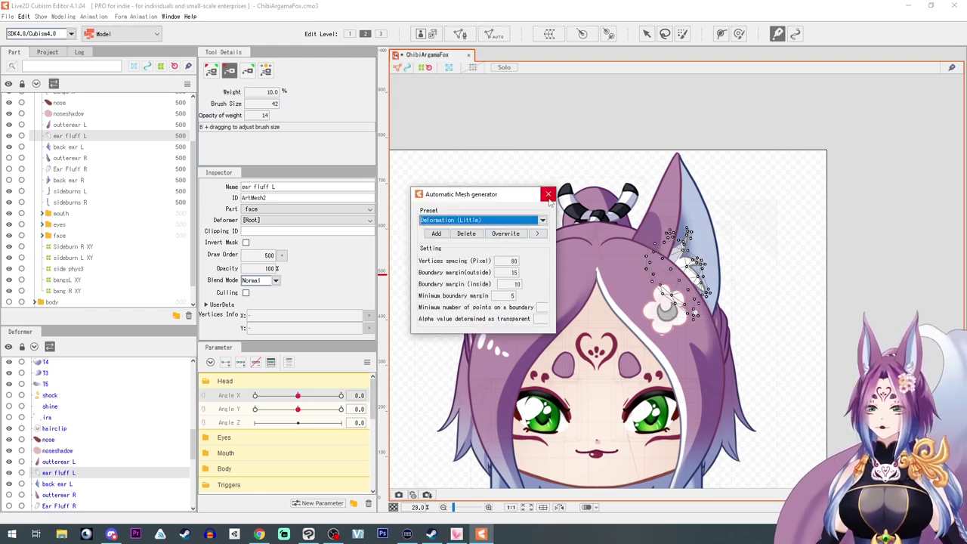
click(548, 194)
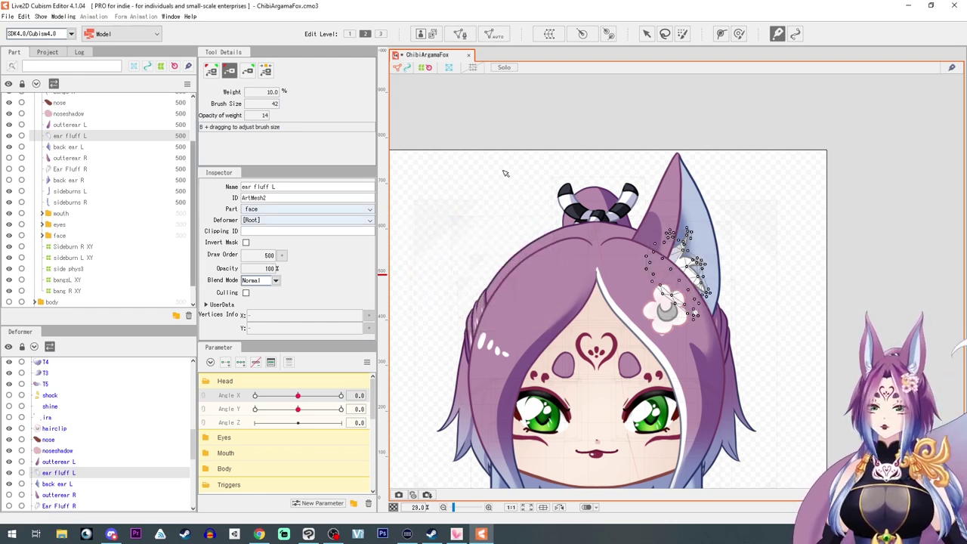
Turn the head to Angle X -30 and hide outterear L and ear fluff L to expose back ear L for editing.
scroll(611, 308, up, 2)
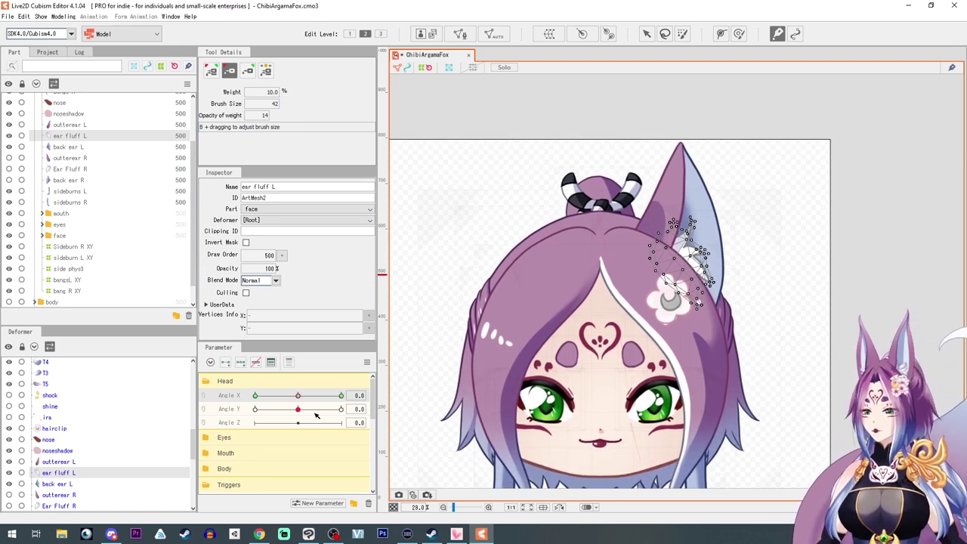
drag(298, 396, 212, 398)
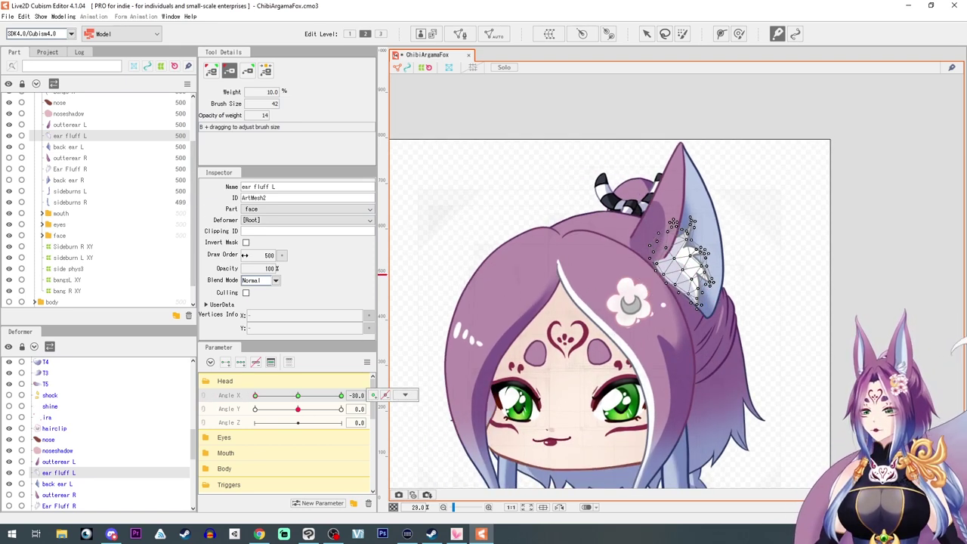
click(67, 148)
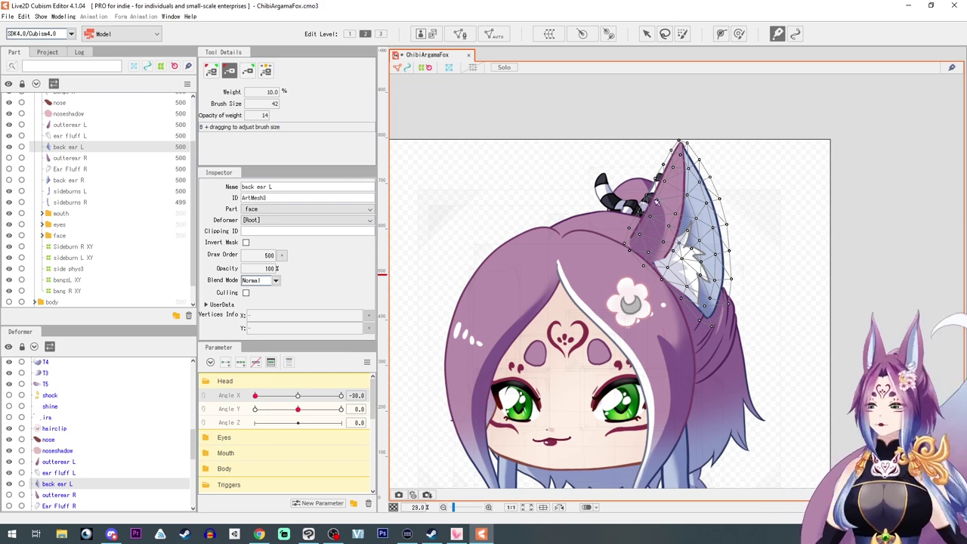
click(646, 34)
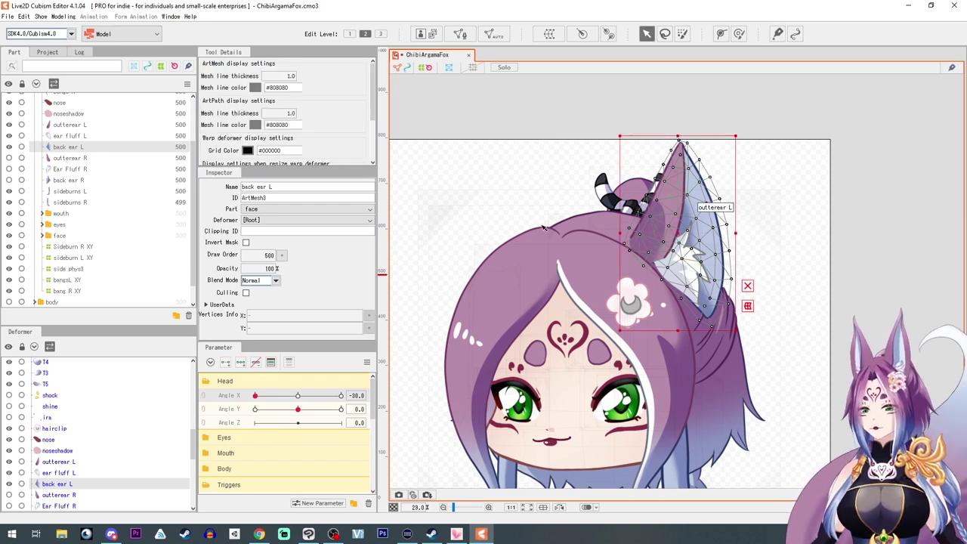
click(8, 124)
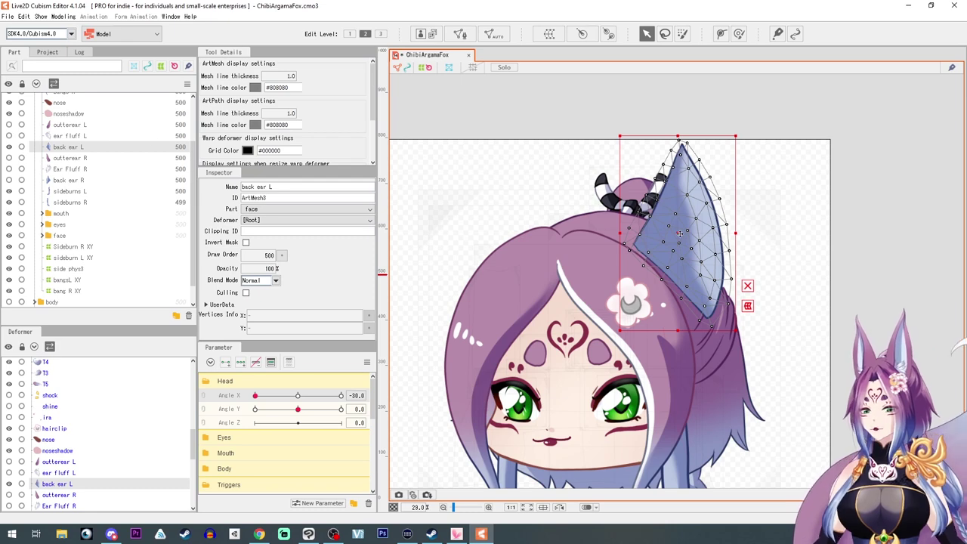
drag(680, 234, 659, 237)
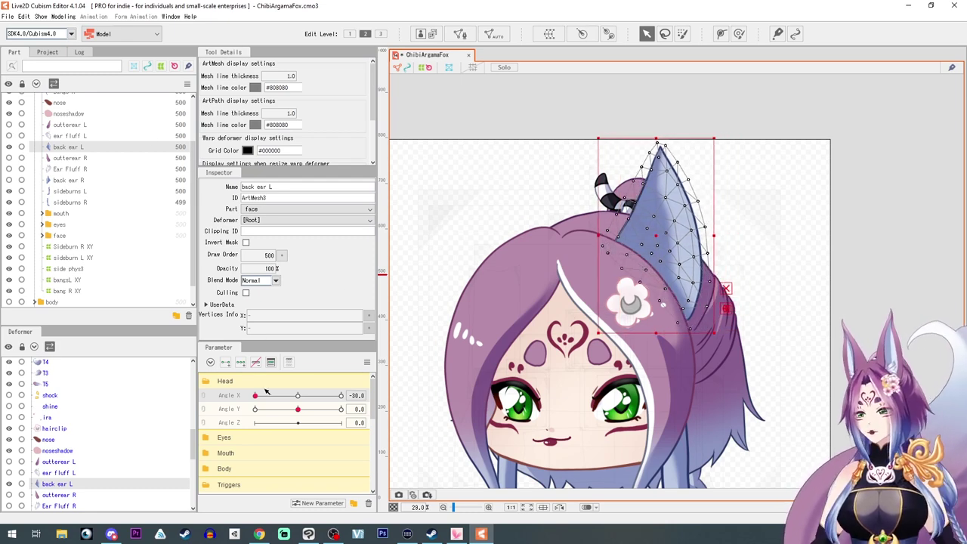
click(299, 397)
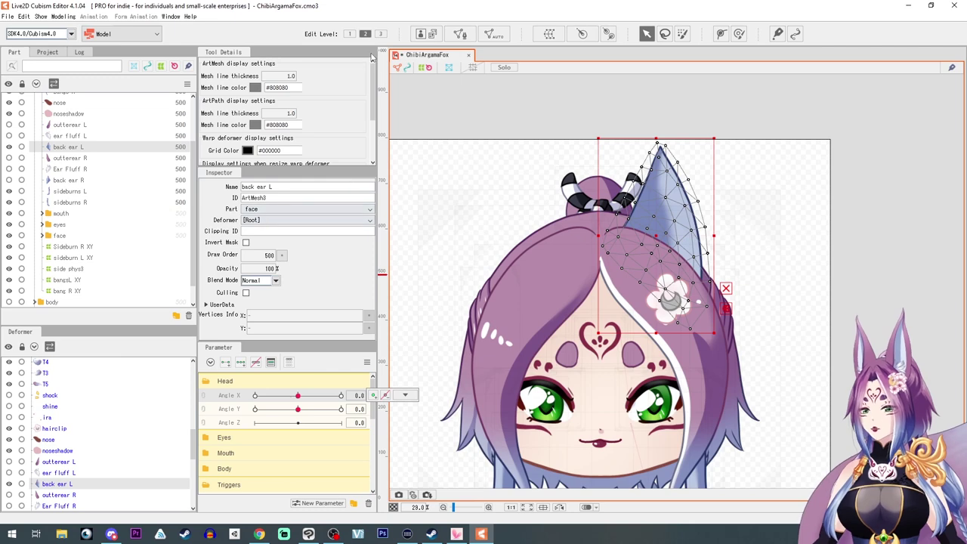
key(ctrl+z)
key(ctrl+z)
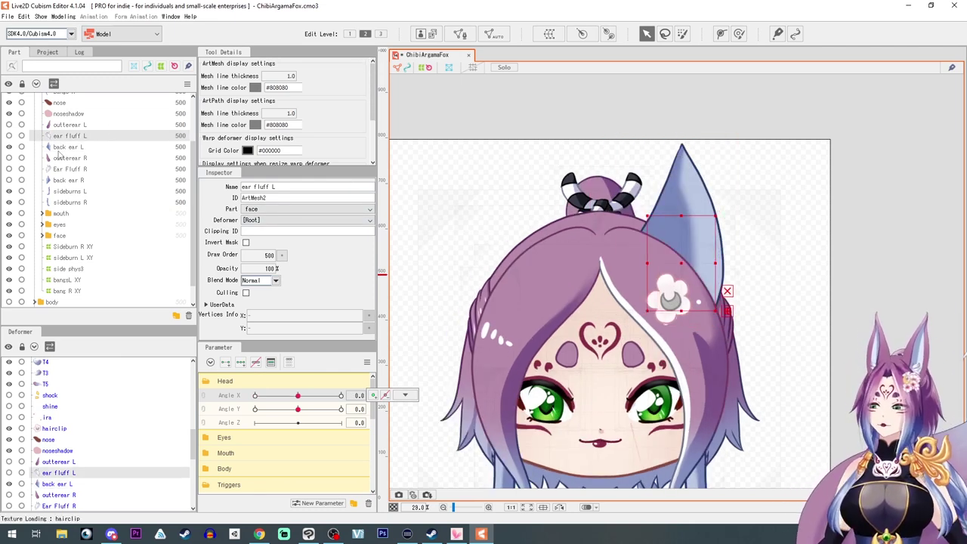
Add three Angle X keys to back ear L and reshape the ear to follow the head turn at 30.
click(62, 147)
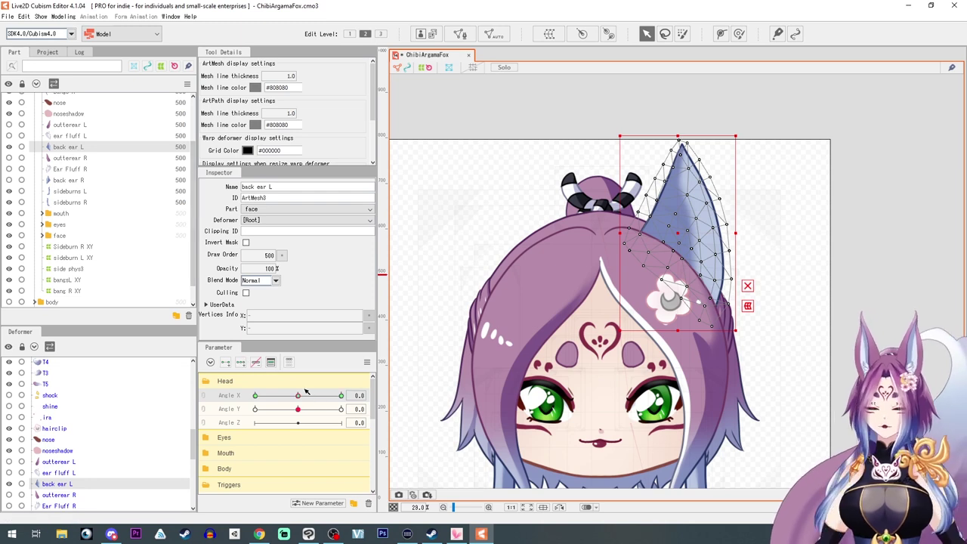
key(alt+Tab)
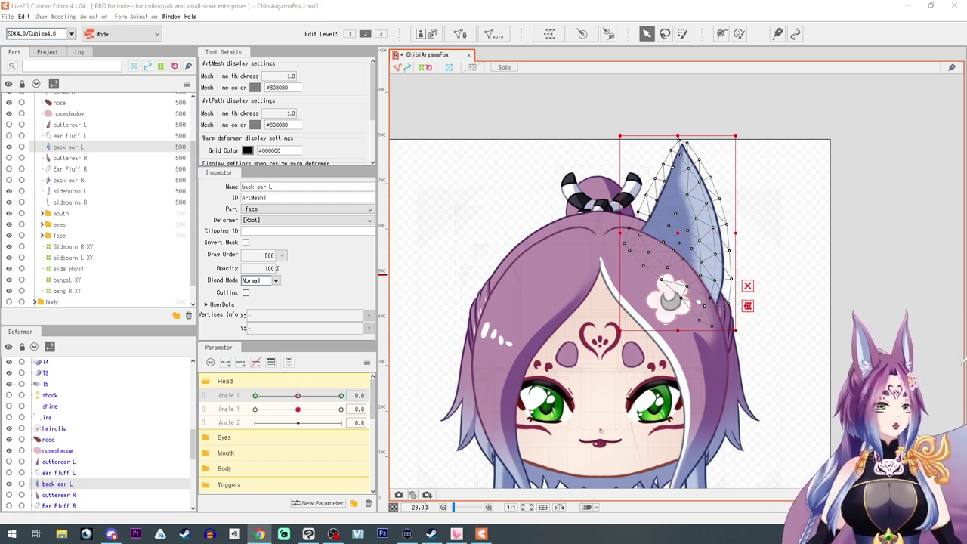
key(alt+Tab)
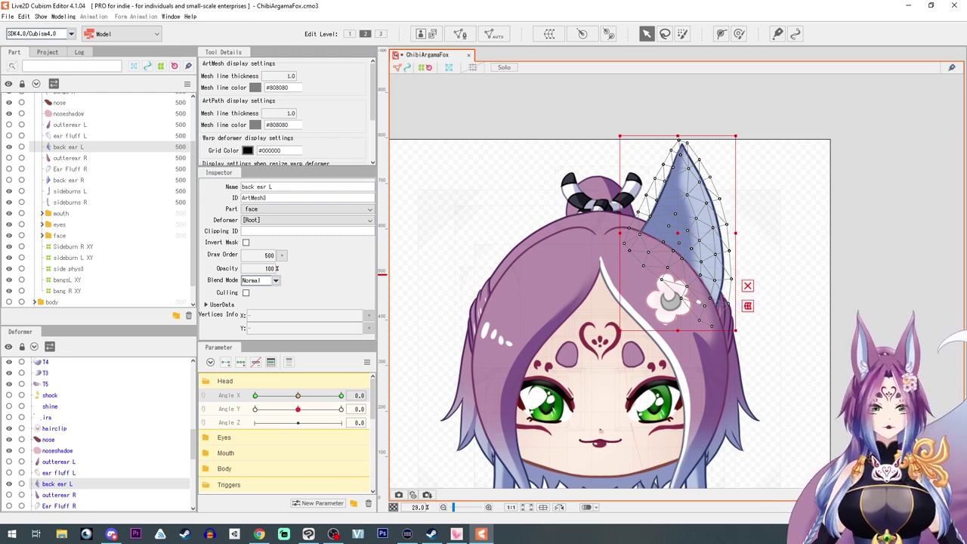
key(alt+Tab)
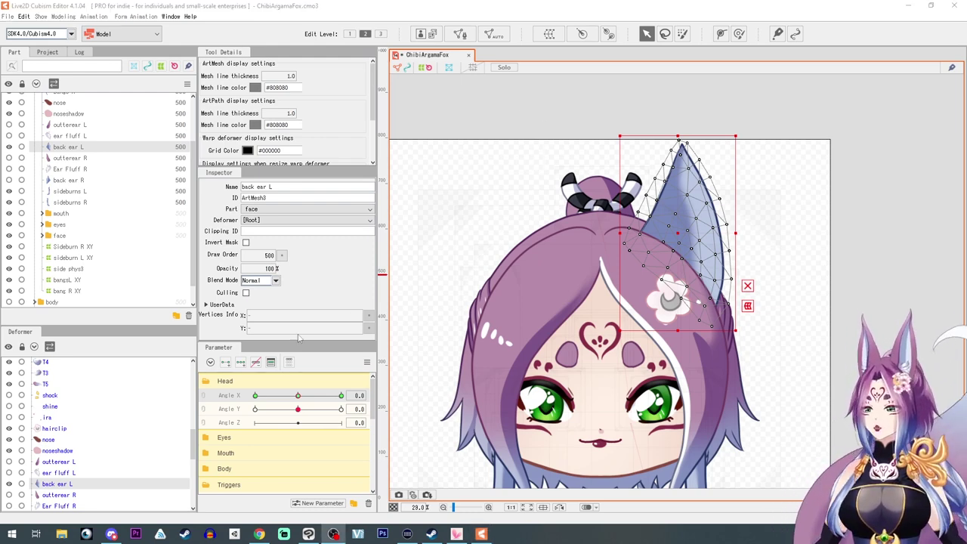
click(255, 396)
click(342, 396)
drag(615, 233, 636, 233)
click(256, 395)
click(342, 396)
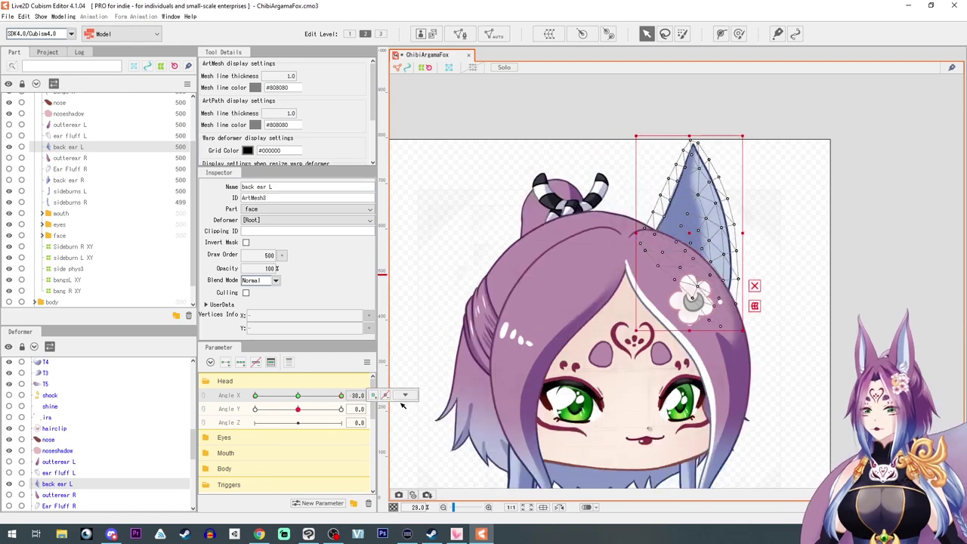
click(405, 395)
click(415, 408)
Generate an automatic mesh for back ear R, add three Angle X keys to it, and set Angle X to 30.
click(68, 179)
click(494, 34)
click(506, 219)
click(471, 246)
click(241, 363)
click(342, 395)
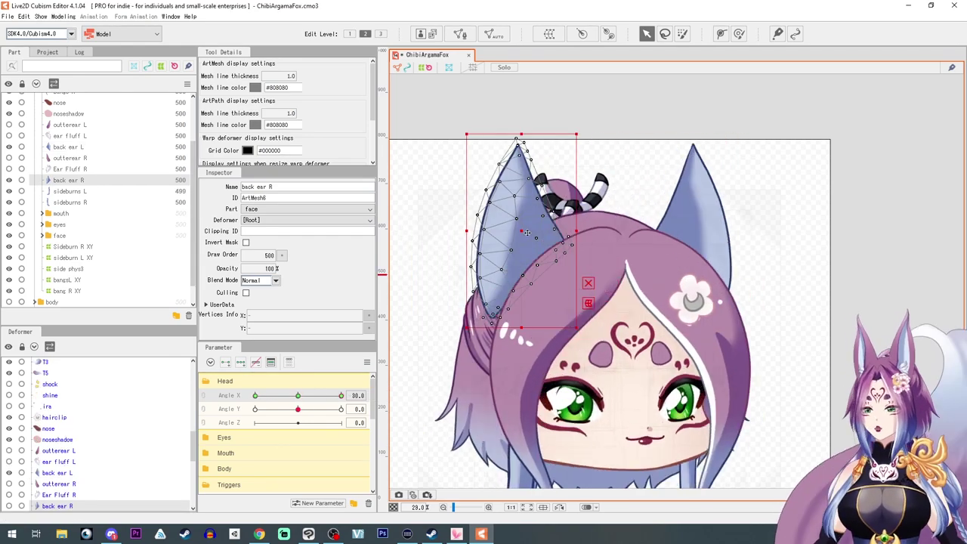
Reposition back ear R at Angle X 30 and back ear L at Angle X -30 to follow the head turn.
drag(527, 233, 538, 232)
click(255, 395)
click(68, 146)
drag(606, 223, 604, 226)
click(342, 395)
click(68, 180)
drag(478, 325, 476, 327)
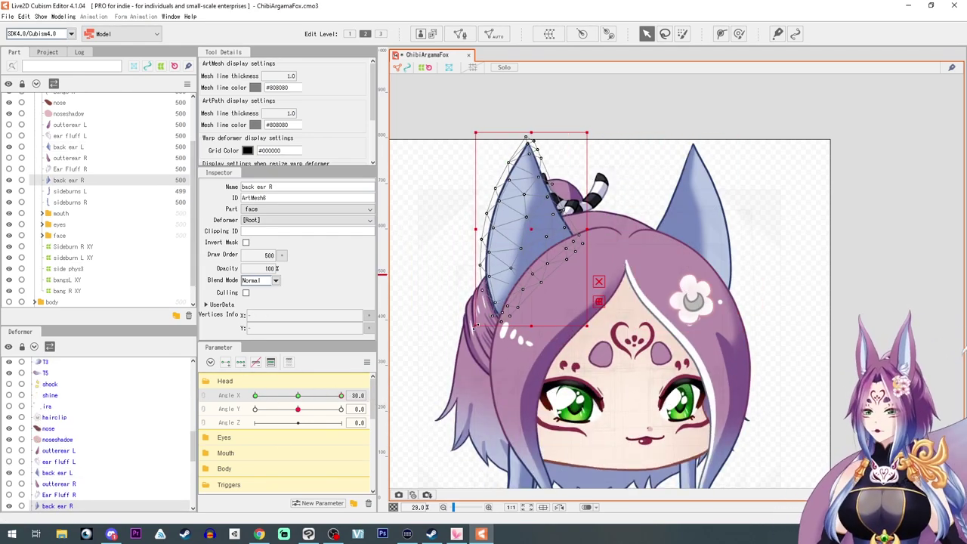
Reset Angle X to 0, key back ear R on Angle Y, and reshape it at Angle Y 30.
drag(298, 395, 177, 378)
click(298, 395)
click(342, 409)
drag(464, 328, 476, 335)
drag(521, 230, 515, 233)
Try to reshape and move back ear L at Angle Y 30, and undo the changes.
click(341, 409)
click(69, 147)
drag(738, 330, 730, 337)
drag(693, 226, 689, 230)
click(297, 409)
key(ctrl+z)
key(ctrl+z)
key(ctrl+z)
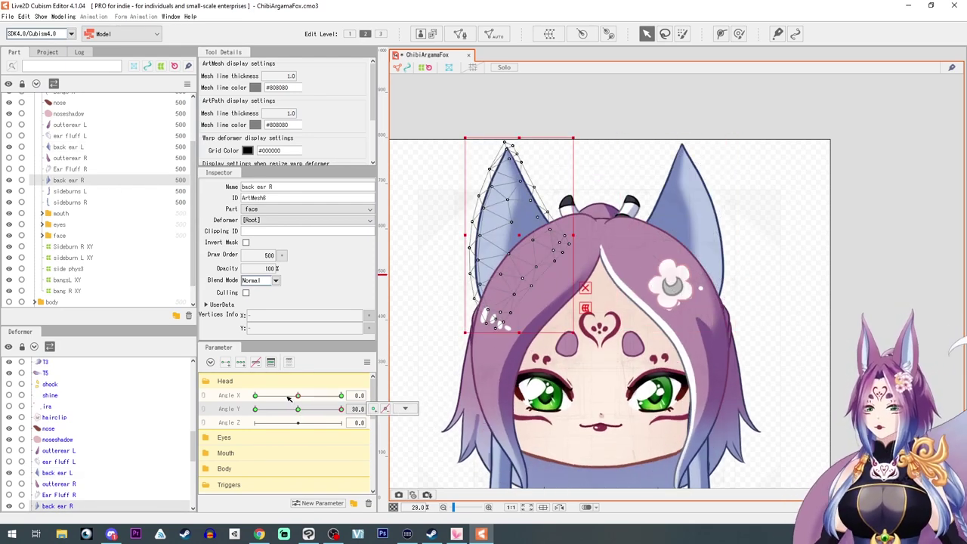
Scale and reposition back ear L for the head tilt at Angle Y 30 and at Angle Y -30.
click(68, 147)
drag(738, 331, 731, 337)
drag(683, 229, 688, 235)
click(256, 408)
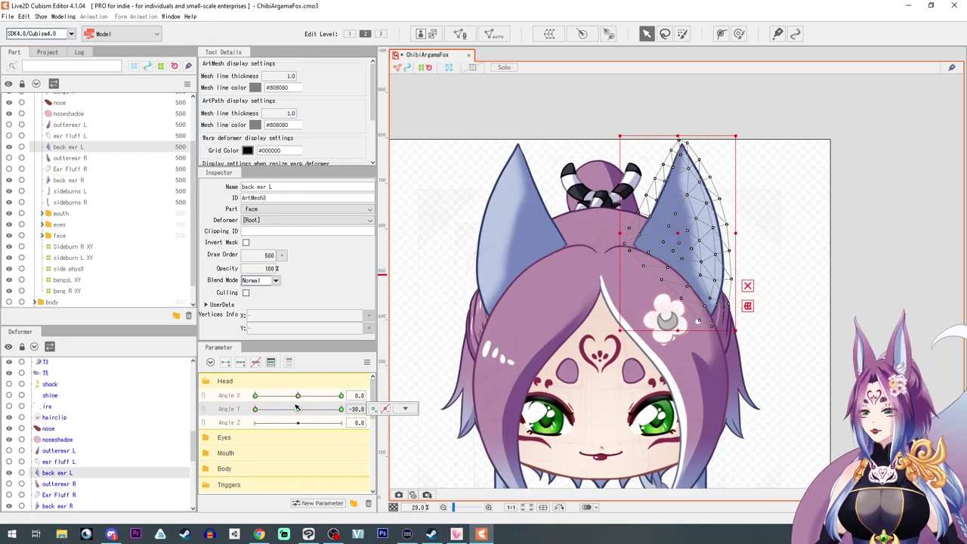
drag(738, 332, 745, 327)
drag(684, 233, 684, 232)
Scale and reposition back ear R for the head tilt at Angle Y -30.
click(255, 409)
click(69, 180)
drag(465, 332, 460, 326)
drag(522, 231, 521, 229)
click(68, 146)
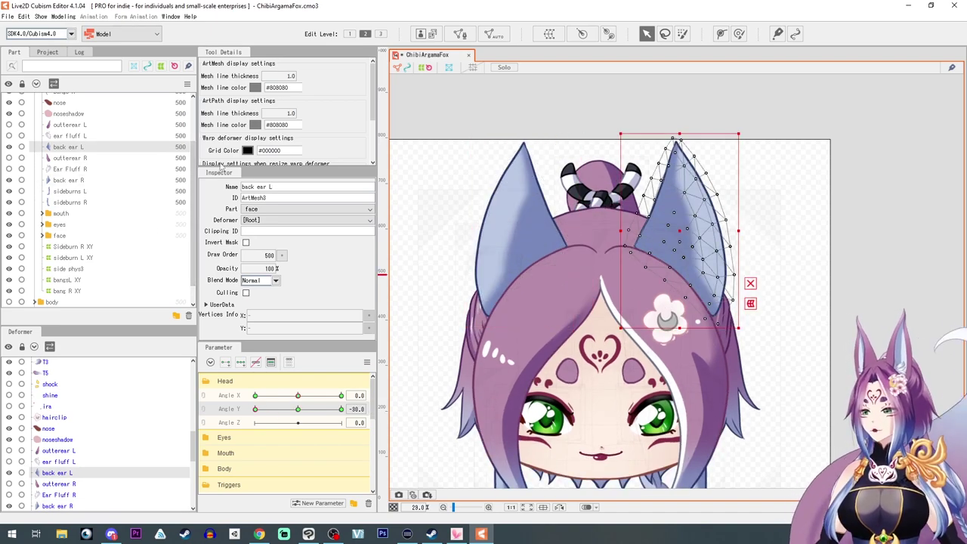
Link Angle X with Angle Y and reposition both back ears at Angle X -30, Angle Y -30.
click(203, 395)
mouse_move(255, 409)
mouse_down()
mouse_move(298, 409)
mouse_move(180, 426)
mouse_move(232, 343)
mouse_move(297, 411)
mouse_move(256, 426)
mouse_up()
click(69, 179)
drag(522, 229, 516, 228)
click(69, 146)
drag(658, 234, 654, 233)
Reposition and resize back ear L at Angle X 30, Angle Y -30.
drag(256, 426, 400, 441)
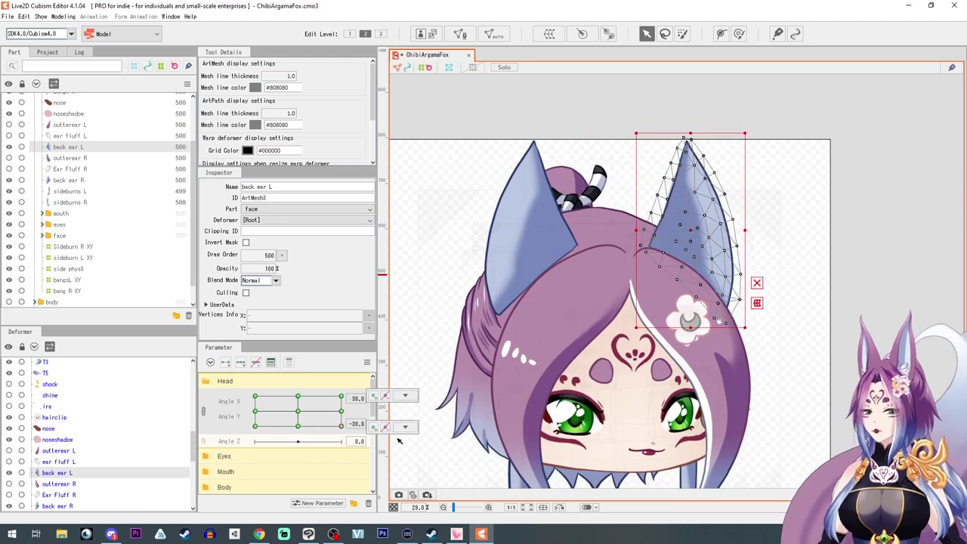
drag(691, 230, 690, 235)
drag(749, 337, 743, 340)
Adjust back ear R at Angle Y -30 with Angle X at -30 and at 30.
click(69, 180)
drag(341, 426, 256, 427)
drag(519, 229, 513, 231)
drag(453, 329, 460, 333)
drag(255, 426, 351, 432)
drag(532, 226, 531, 229)
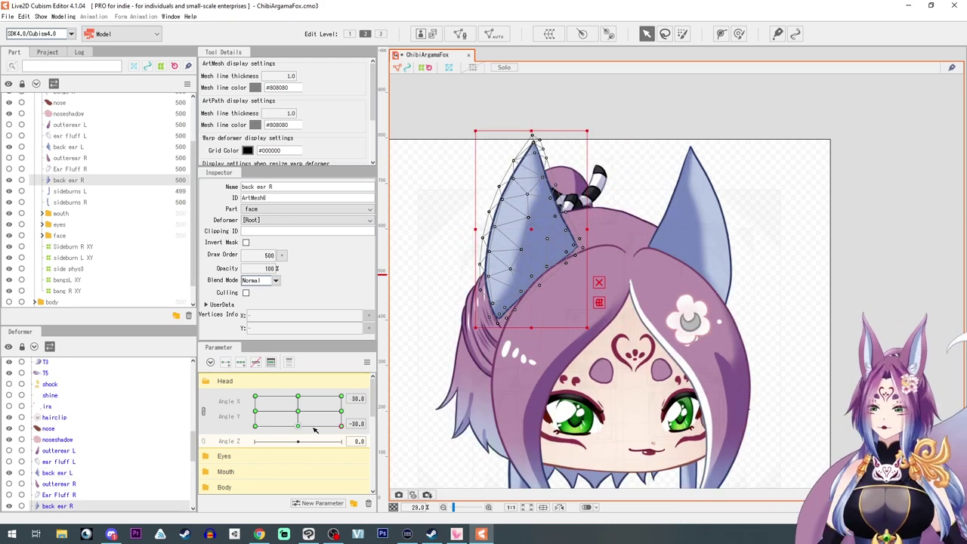
Reposition back ear R at Angle Y 30 with Angle X at -30 and at 30.
drag(342, 427, 256, 396)
drag(523, 236, 519, 241)
drag(255, 396, 341, 396)
drag(532, 229, 529, 232)
Reposition back ear L at Angle X -30, Angle Y 30, and return both head angles to 0.
click(68, 147)
drag(342, 396, 239, 390)
drag(668, 229, 665, 230)
drag(255, 396, 317, 423)
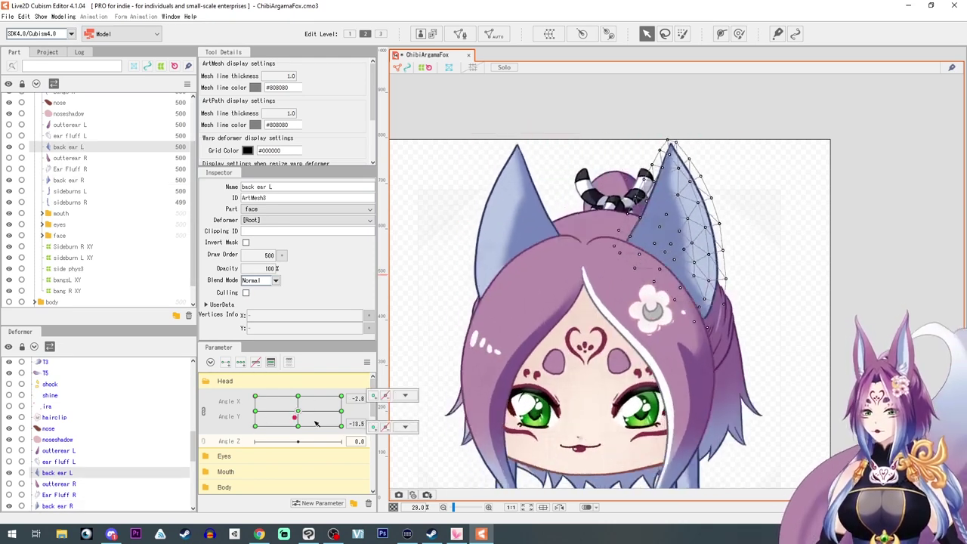
click(301, 412)
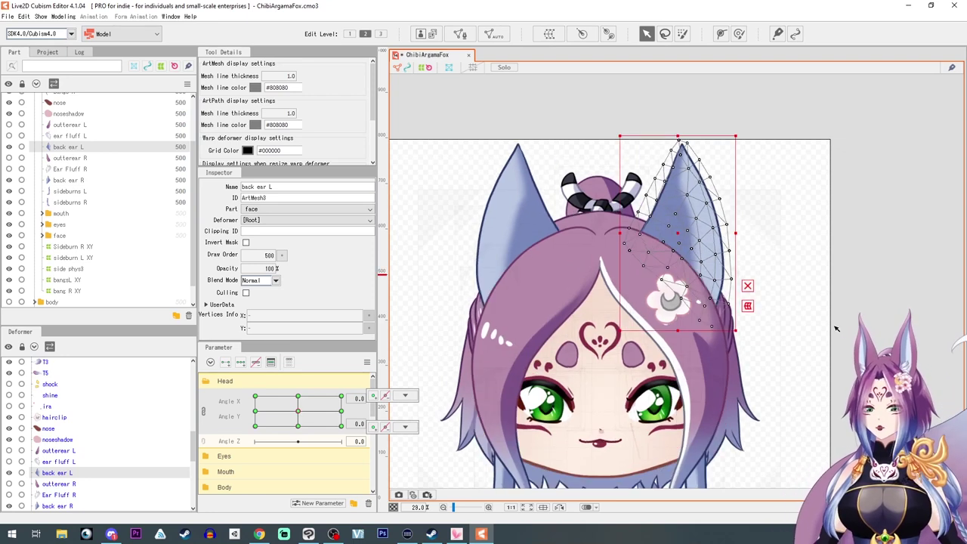
Show the outterear L and outterear R parts and add three Angle X keys to outterear R.
click(69, 125)
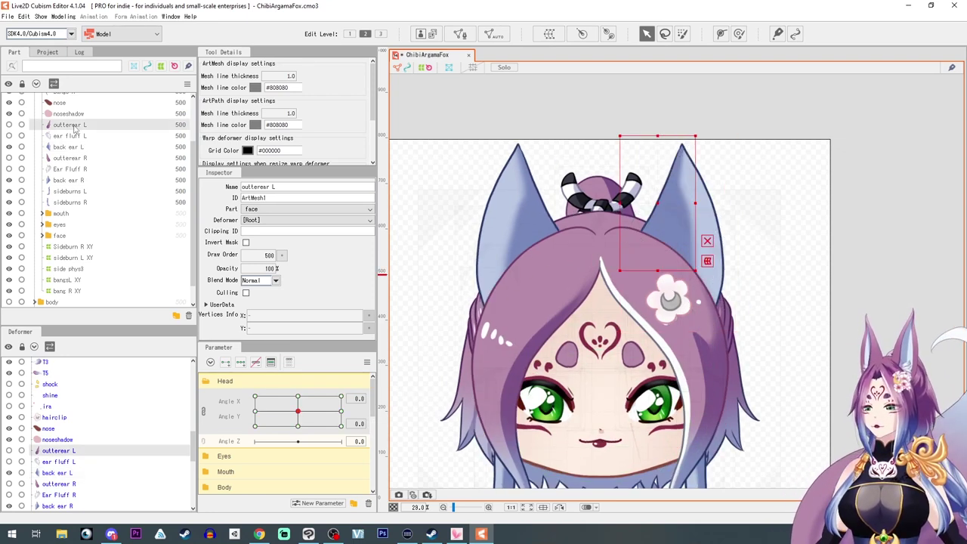
click(9, 125)
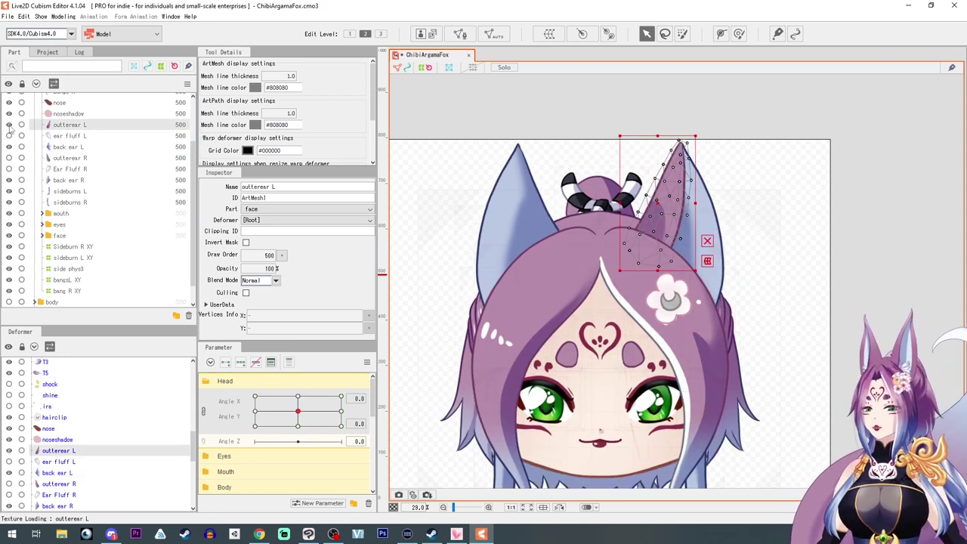
click(117, 158)
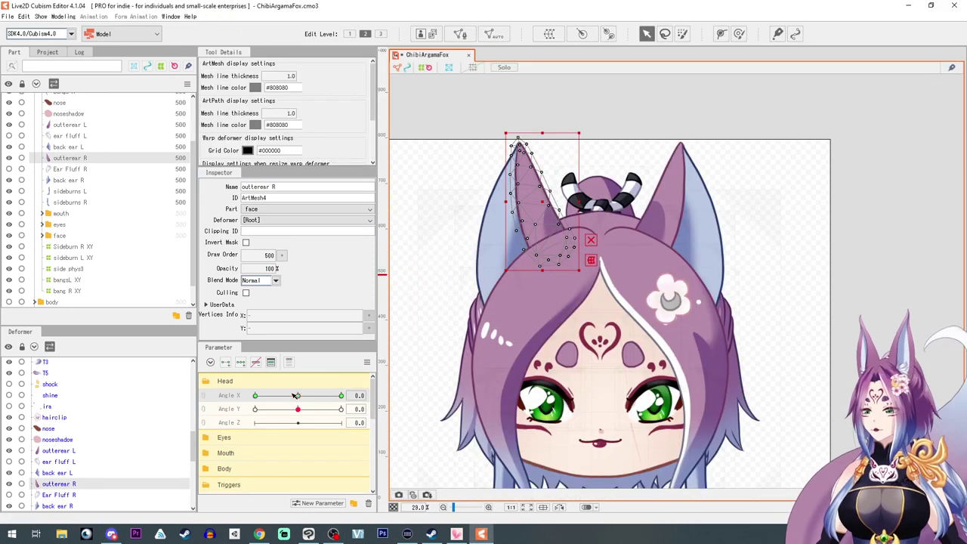
Rotate and reshape outterear R at Angle X -30 to fit over its back ear.
drag(295, 396, 243, 401)
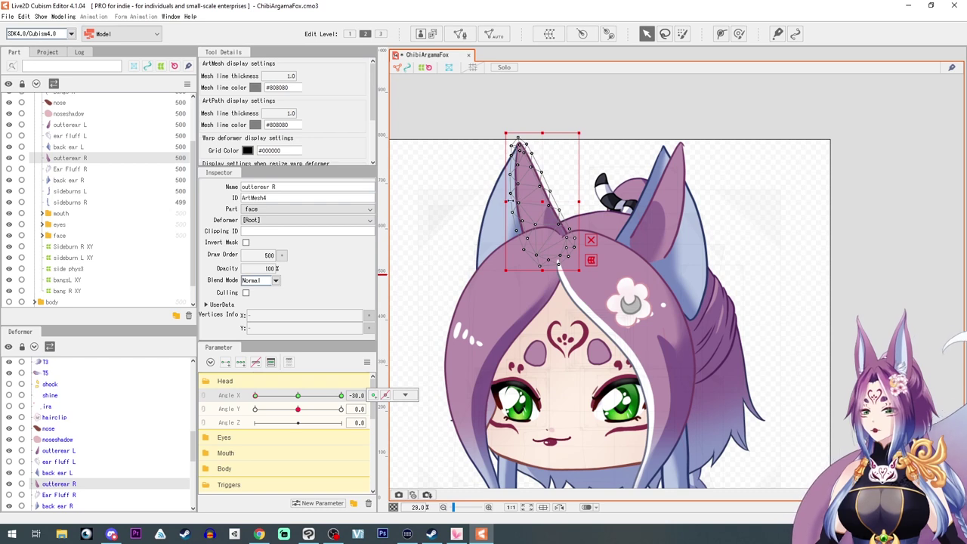
drag(544, 202, 581, 202)
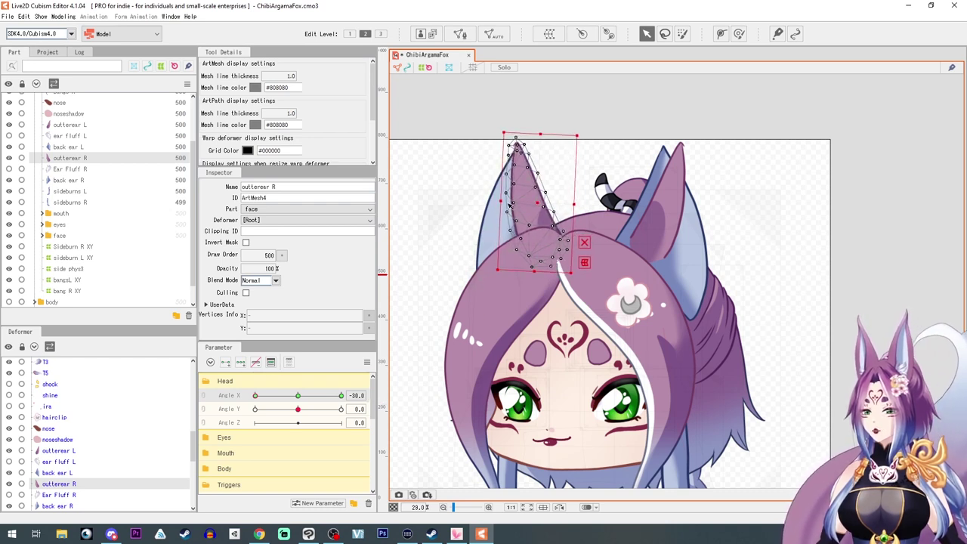
drag(500, 200, 490, 200)
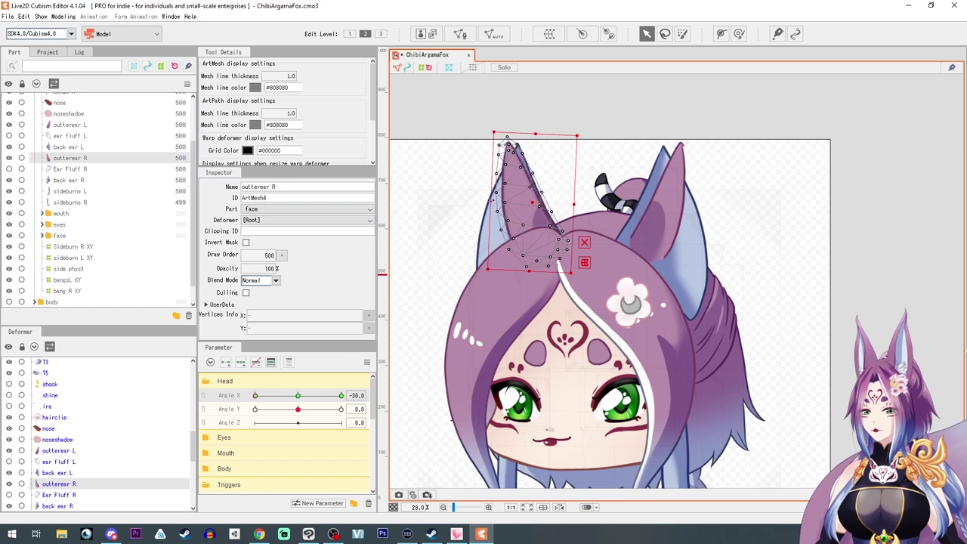
drag(581, 203, 538, 203)
Narrow and reposition outterear R at Angle X 30, and return Angle X to 0.
drag(264, 396, 370, 402)
click(373, 396)
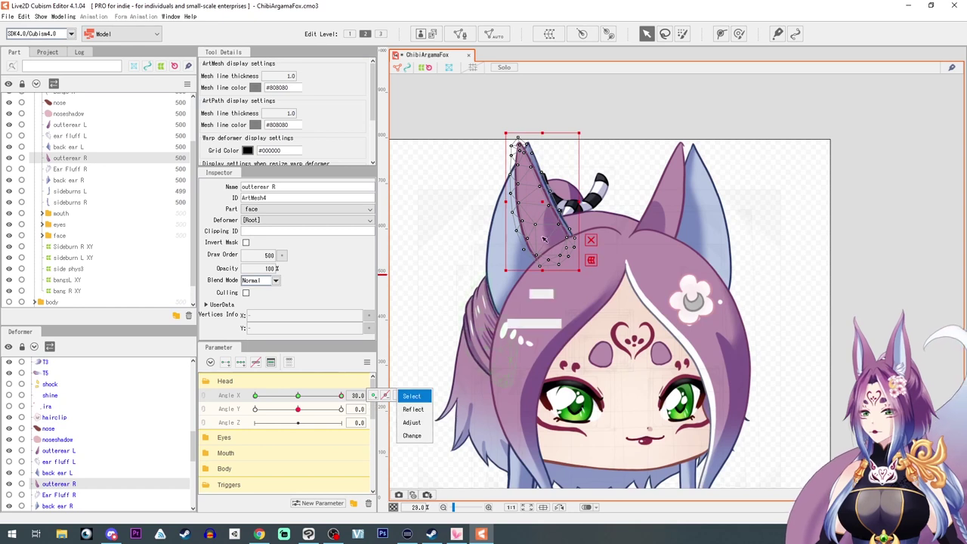
drag(506, 202, 555, 201)
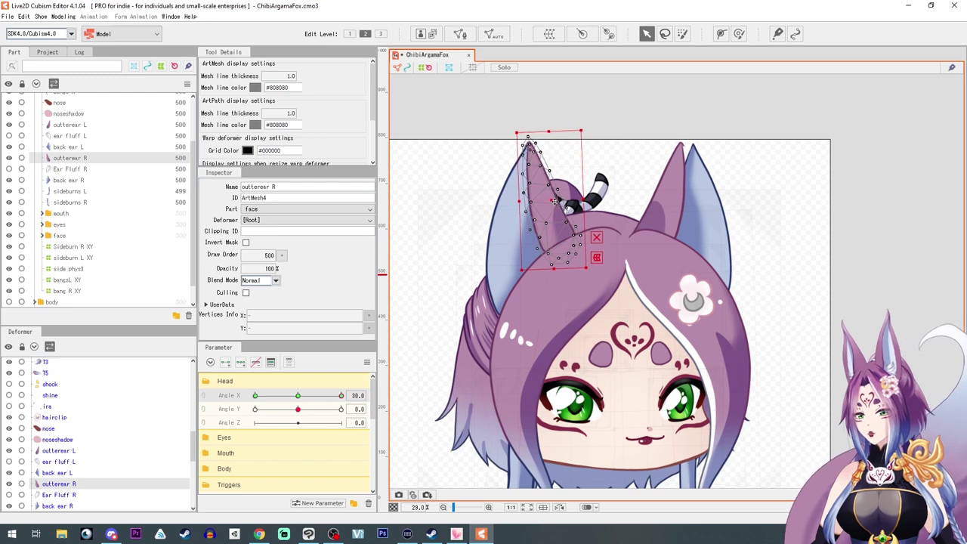
drag(342, 397, 298, 409)
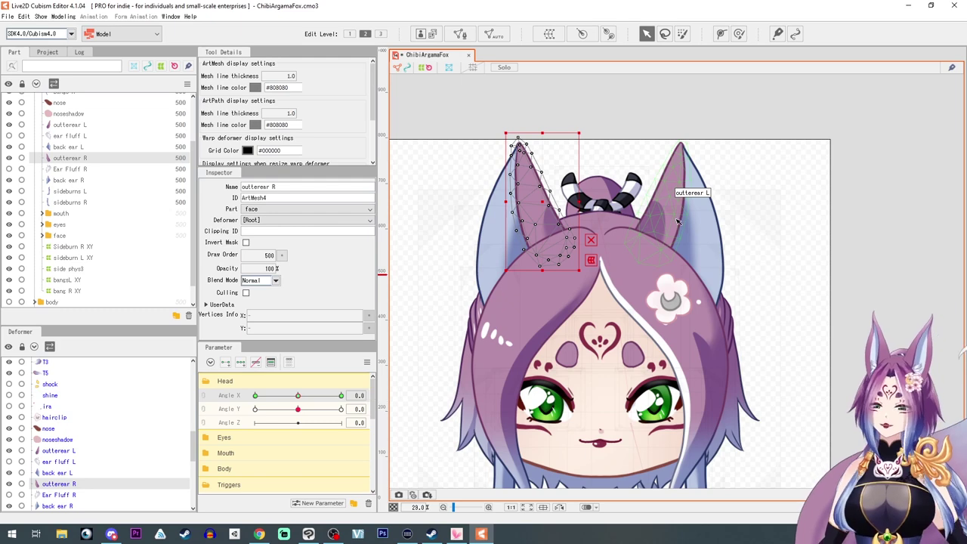
Key outterear L on Angle X and resize, rotate and reposition it at Angle X 30 and -30.
click(679, 219)
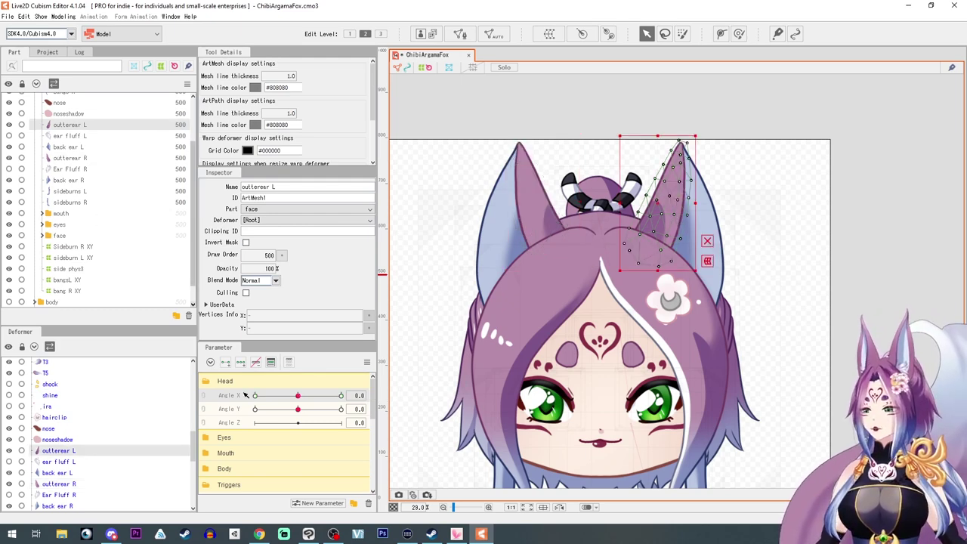
drag(298, 396, 342, 396)
drag(695, 203, 702, 203)
drag(706, 132, 701, 130)
drag(662, 202, 672, 203)
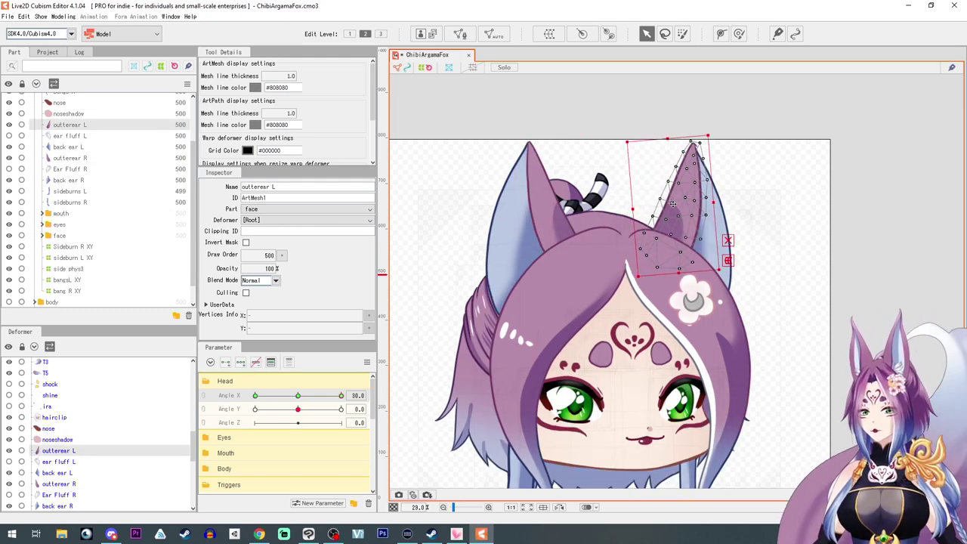
drag(342, 396, 255, 396)
drag(696, 202, 675, 202)
drag(679, 133, 683, 135)
drag(647, 202, 643, 203)
Key outterear R on Angle Y and rotate it to match its back ear at Angle Y 30.
drag(256, 396, 342, 409)
click(699, 147)
click(523, 177)
click(512, 145)
drag(504, 130, 499, 139)
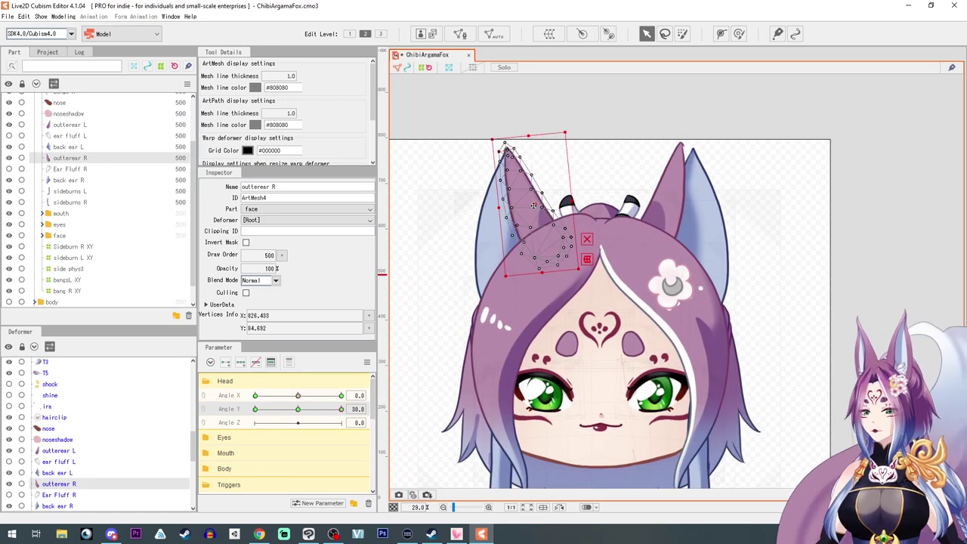
Reshape outterear R and adjust its mesh points at Angle Y -30.
drag(342, 410, 255, 409)
drag(505, 136, 509, 133)
scroll(510, 133, up, 2)
drag(510, 133, 523, 201)
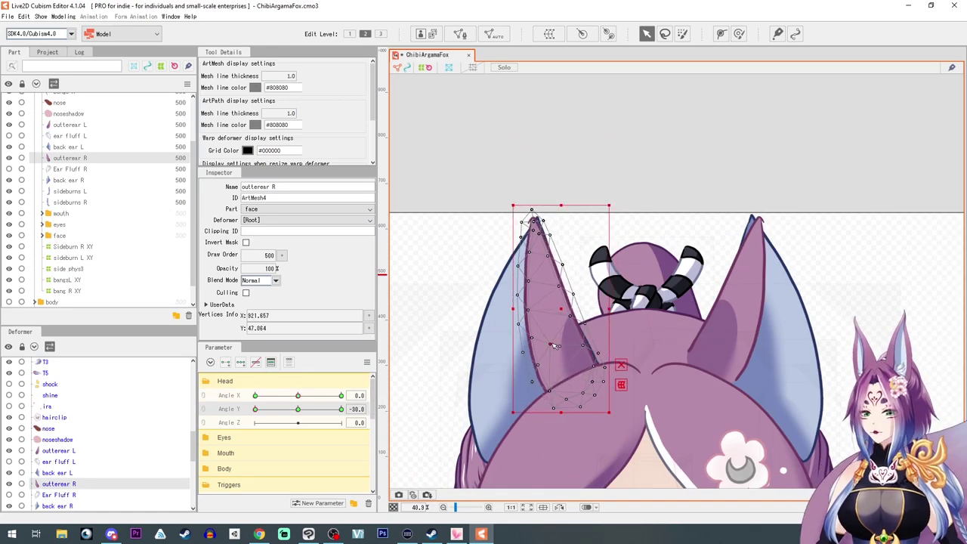
drag(553, 346, 555, 343)
Refine the tip points of outterear R at Angle X -30, Angle Y 0, and return Angle X to 0.
drag(255, 409, 297, 409)
drag(298, 396, 256, 396)
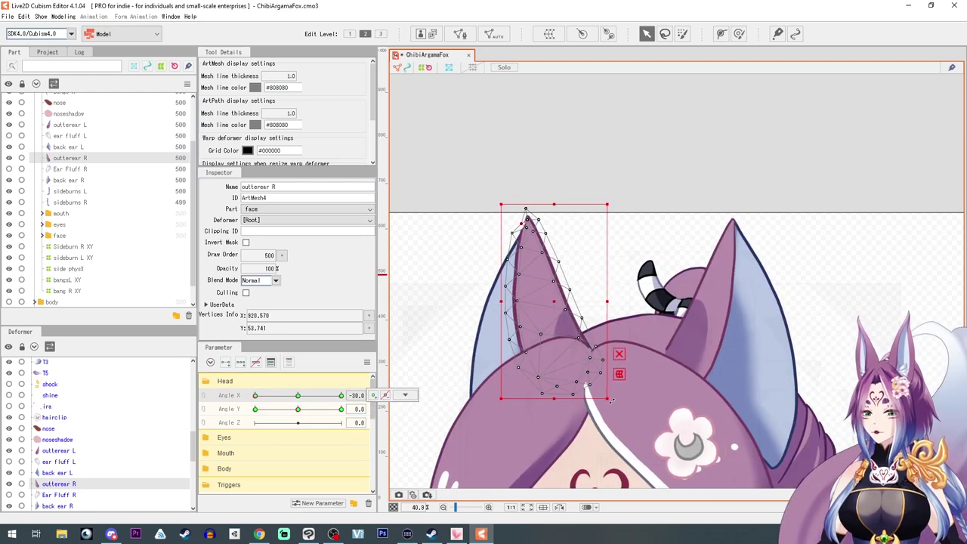
scroll(520, 230, up, 6)
drag(512, 199, 520, 197)
drag(498, 239, 507, 240)
click(532, 220)
scroll(578, 274, down, 6)
drag(255, 396, 298, 396)
Link Angle X with Angle Y and reshape outterear R at Angle X -30 with Angle Y at 30 and -30.
drag(197, 397, 196, 397)
click(202, 397)
drag(298, 411, 254, 396)
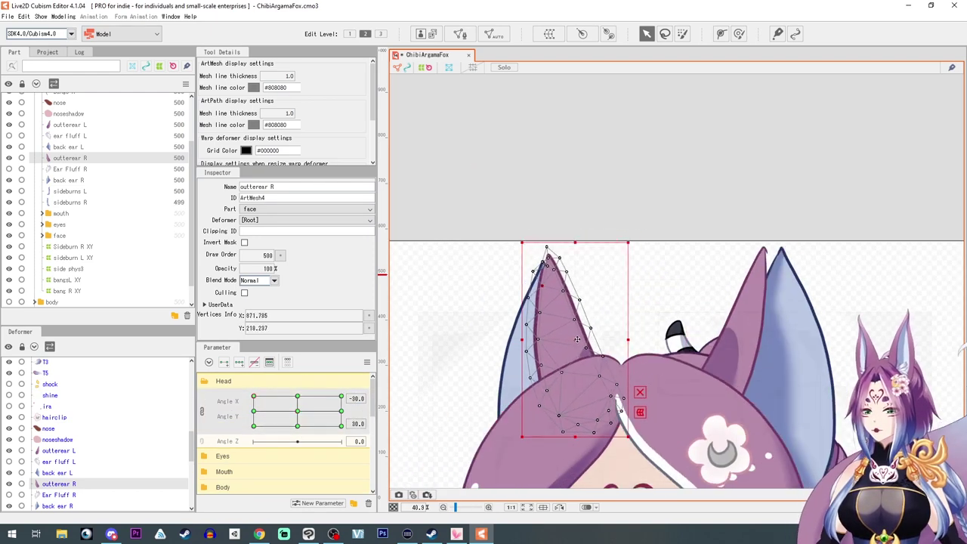
scroll(550, 258, up, 6)
scroll(642, 361, down, 6)
drag(570, 402, 570, 406)
scroll(571, 404, up, 2)
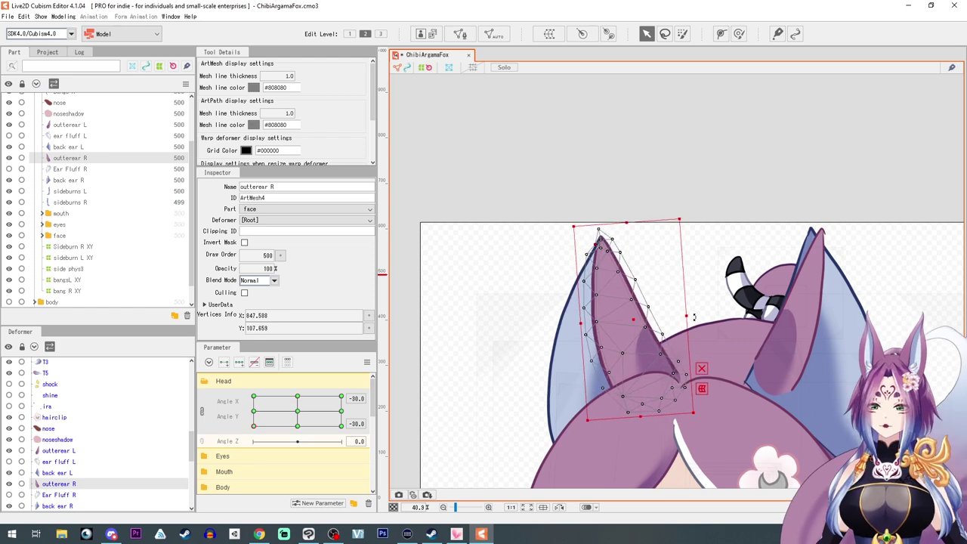
scroll(608, 289, up, 4)
scroll(607, 289, down, 4)
Reshape outterear R at Angle X 30 with Angle Y at -30 and 30, and return both angles to 0.
drag(254, 426, 341, 426)
drag(578, 384, 574, 378)
drag(643, 402, 648, 401)
drag(342, 426, 341, 396)
drag(560, 379, 567, 384)
drag(341, 396, 298, 411)
Unlink the head angles, key outterear L on Angle Y, and reshape it at Angle Y 30 and -30.
click(70, 125)
click(202, 412)
click(342, 409)
drag(719, 361, 704, 349)
drag(794, 225, 805, 229)
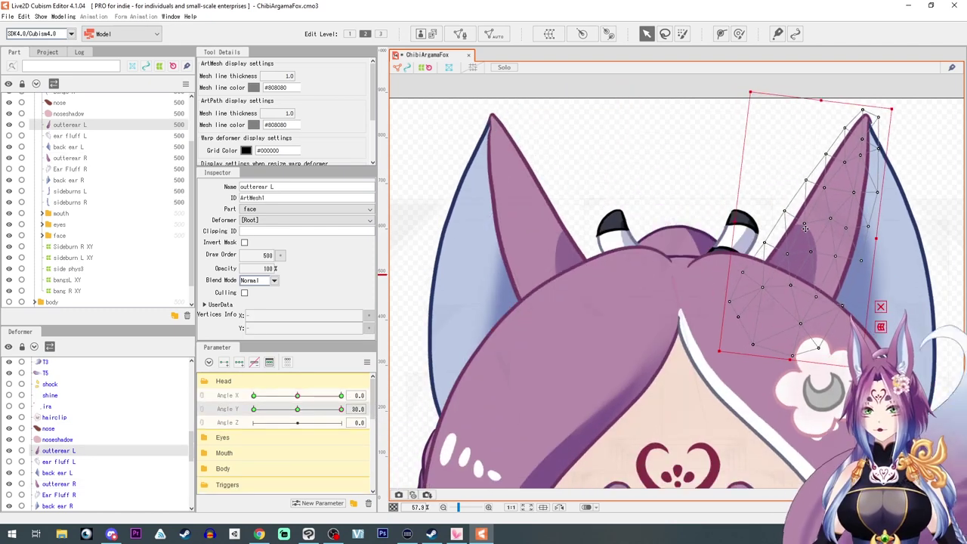
click(254, 409)
drag(718, 361, 727, 386)
drag(789, 235, 798, 237)
click(297, 409)
Link Angle X with Angle Y and fit outterear L to its back ear at the combined head-angle corners.
click(202, 395)
click(254, 396)
drag(693, 345, 682, 338)
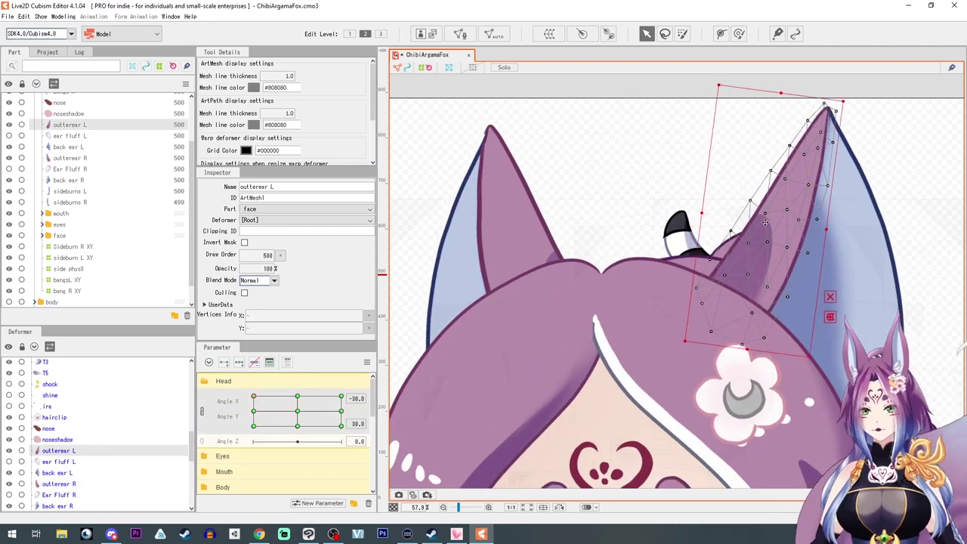
drag(254, 396, 254, 426)
drag(677, 356, 681, 358)
drag(681, 358, 858, 240)
Warp the base of back ear L with the temporary deform tool at Angle X -30, Angle Y -30.
drag(342, 397, 254, 427)
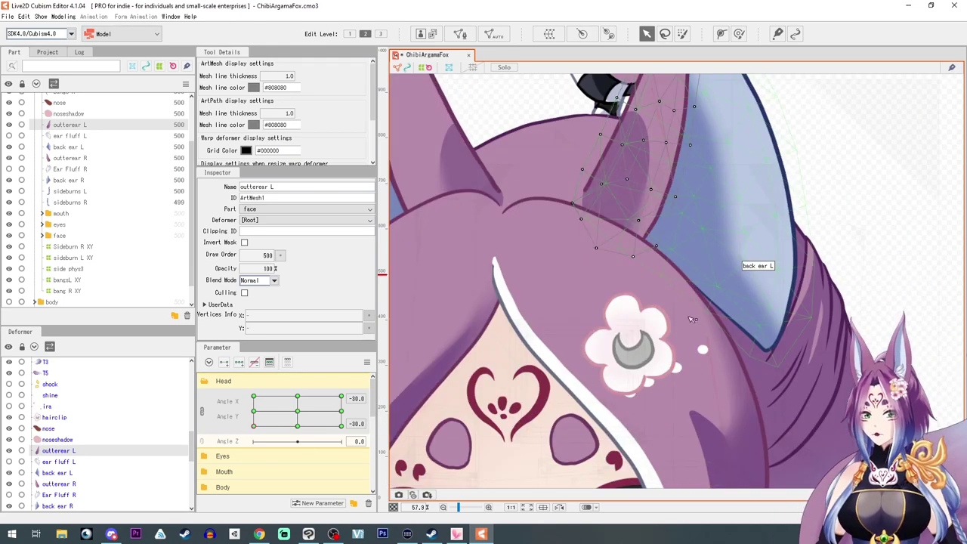
click(739, 254)
key(ctrl+t)
drag(695, 367, 676, 374)
drag(814, 367, 788, 389)
drag(254, 426, 399, 461)
key(Return)
Warp the base of back ear R with the temporary deform tool at Angle X 30, Angle Y -30, and reset the head angles.
click(484, 189)
key(ctrl+t)
drag(536, 313, 566, 320)
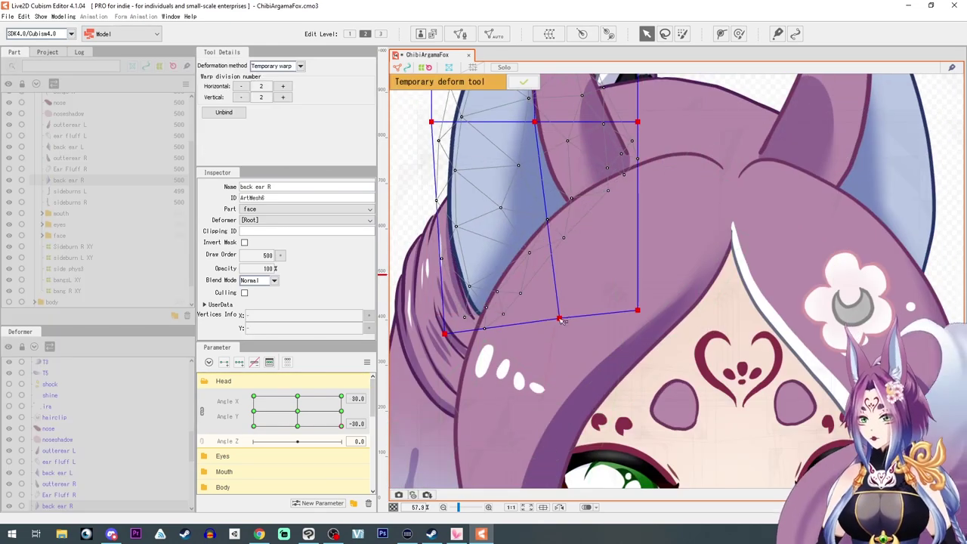
key(Return)
scroll(635, 287, down, 5)
mouse_move(342, 426)
mouse_down()
mouse_move(290, 403)
mouse_move(304, 371)
mouse_move(312, 406)
mouse_move(286, 412)
mouse_move(352, 403)
mouse_move(262, 442)
mouse_move(292, 442)
mouse_move(300, 413)
mouse_up()
click(428, 312)
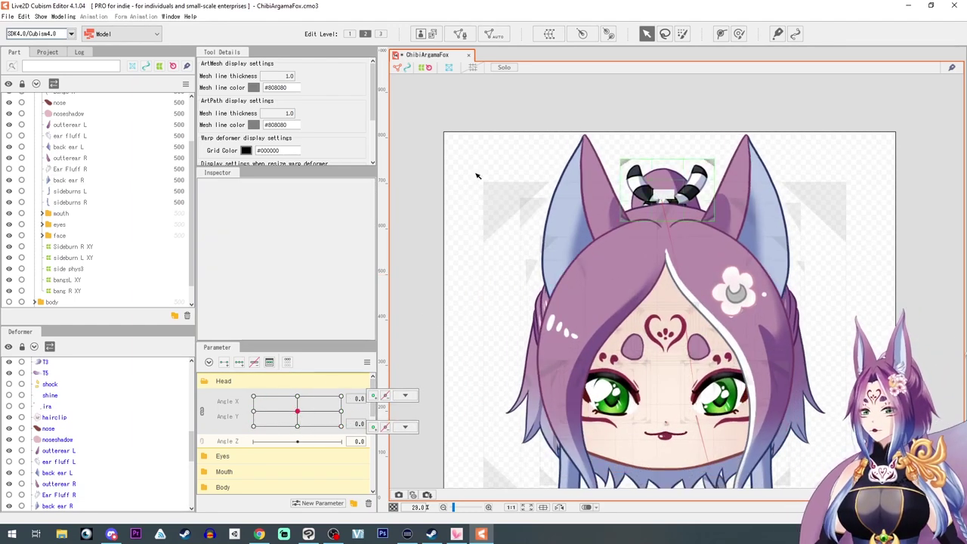
Show ear fluff L and generate its automatic mesh with the Deformation (Little) preset.
click(70, 136)
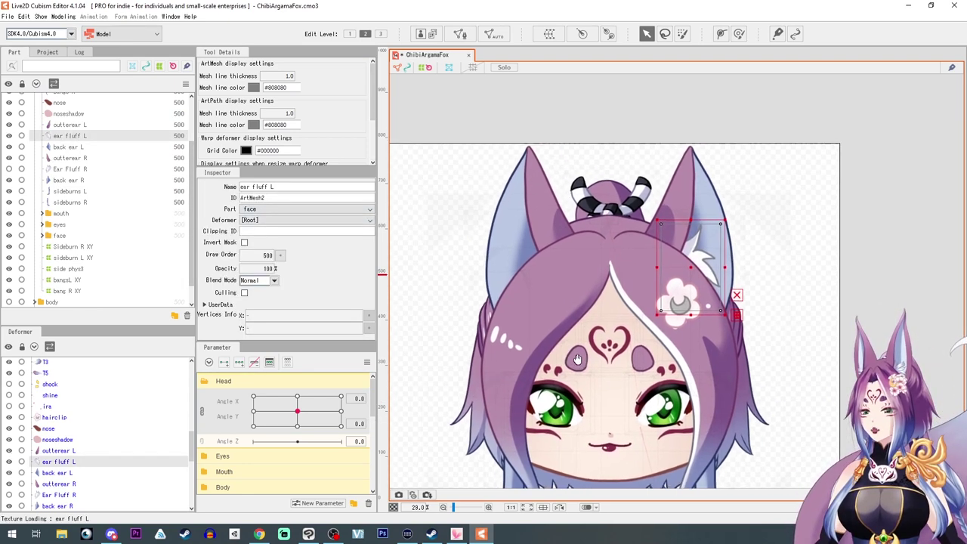
click(494, 34)
click(470, 220)
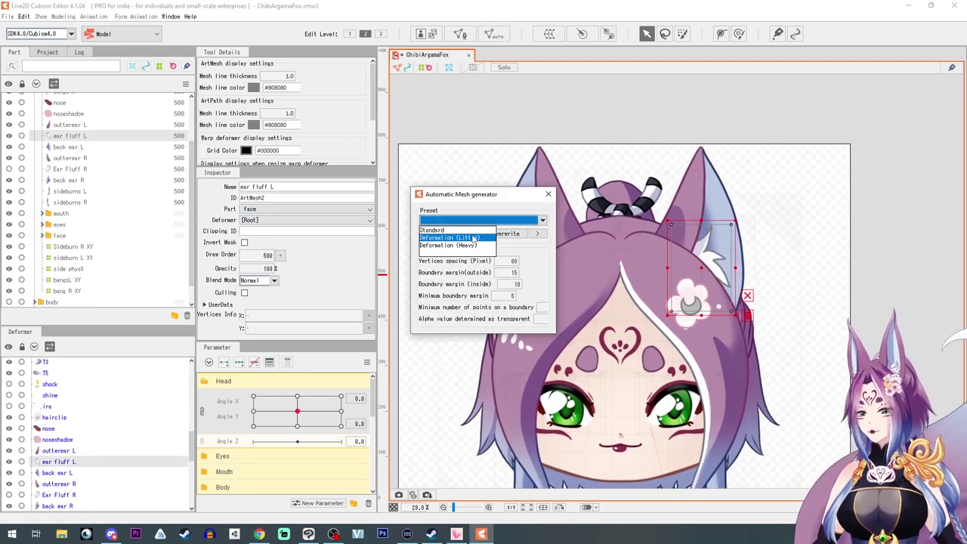
click(471, 235)
click(549, 194)
Unlink the head angles, add three Angle X keys to ear fluff L, and reposition it at Angle X 30 and -30.
scroll(704, 296, up, 2)
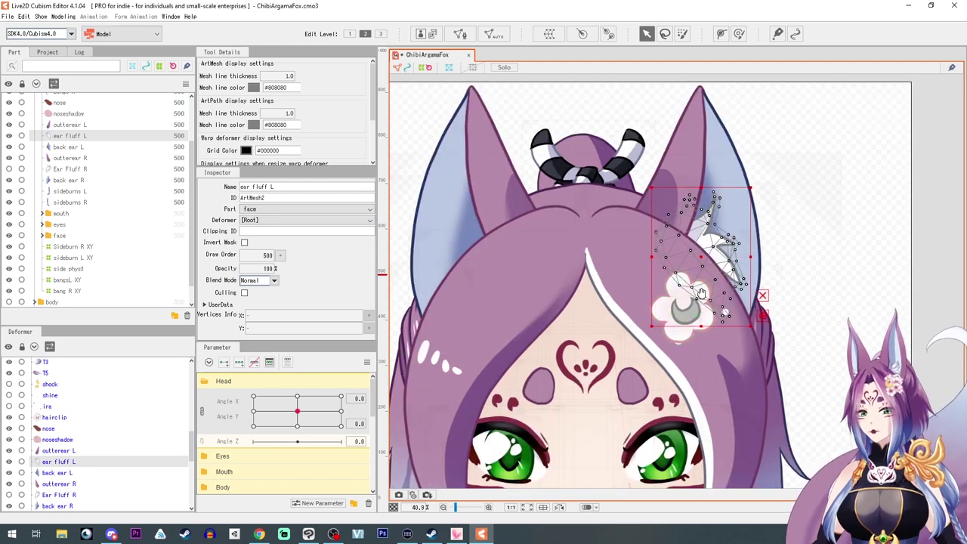
drag(702, 295, 680, 305)
click(202, 412)
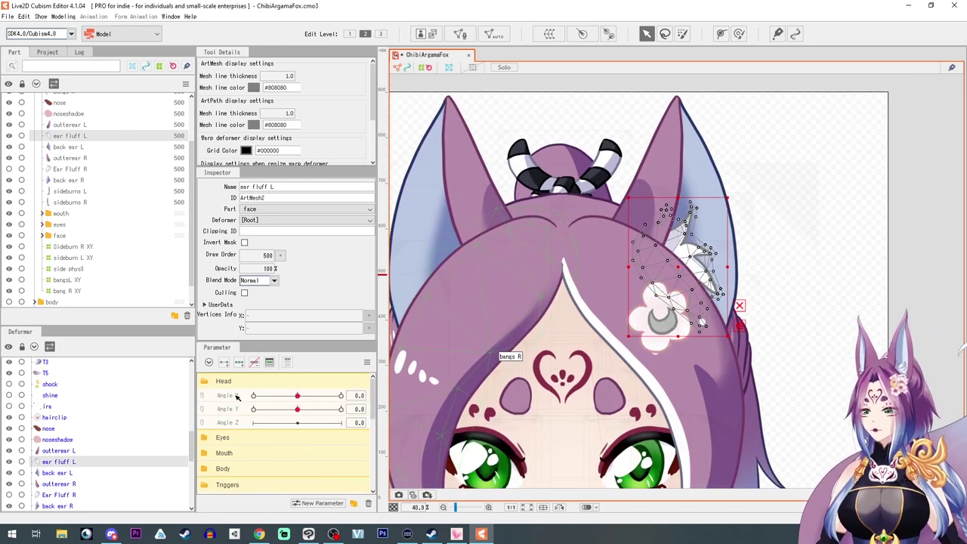
click(237, 396)
drag(298, 397, 343, 397)
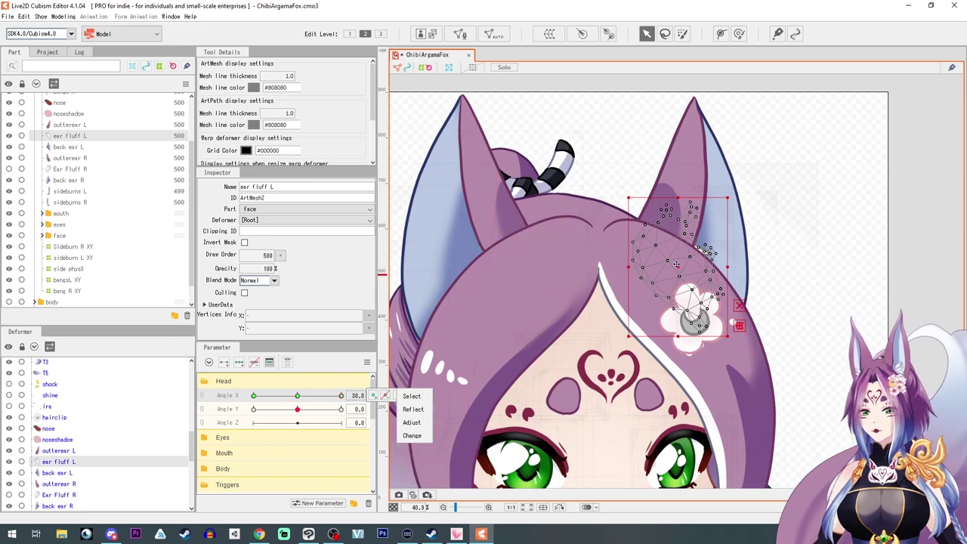
drag(679, 265, 693, 267)
drag(342, 395, 254, 396)
drag(683, 270, 661, 277)
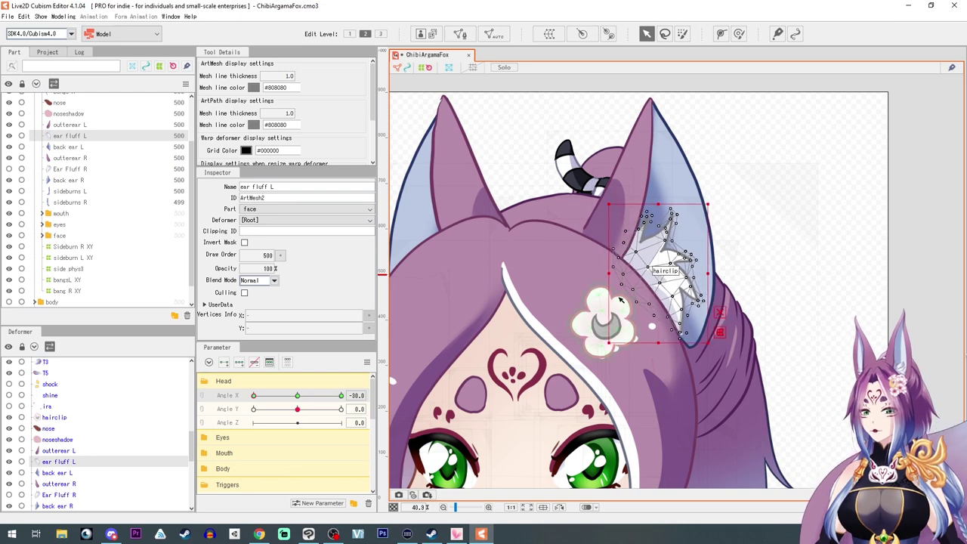
Extend ear fluff L's keys to Angle Y and link both head angles to check the corner poses.
drag(254, 396, 376, 408)
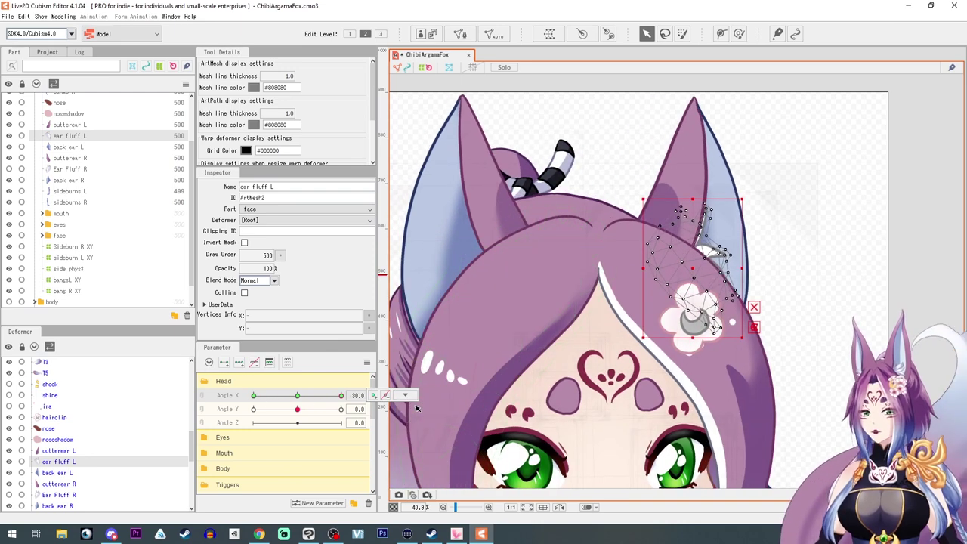
click(295, 396)
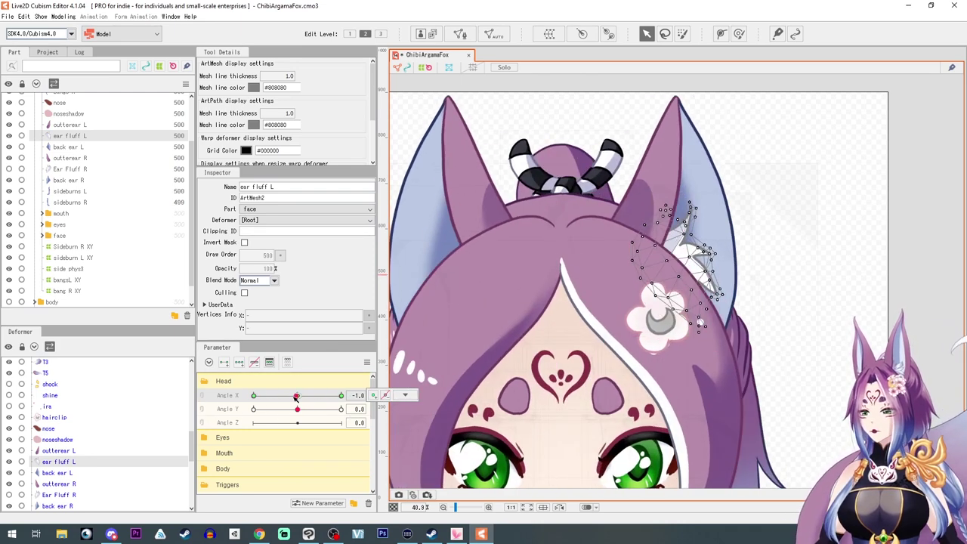
drag(295, 397, 246, 411)
click(203, 397)
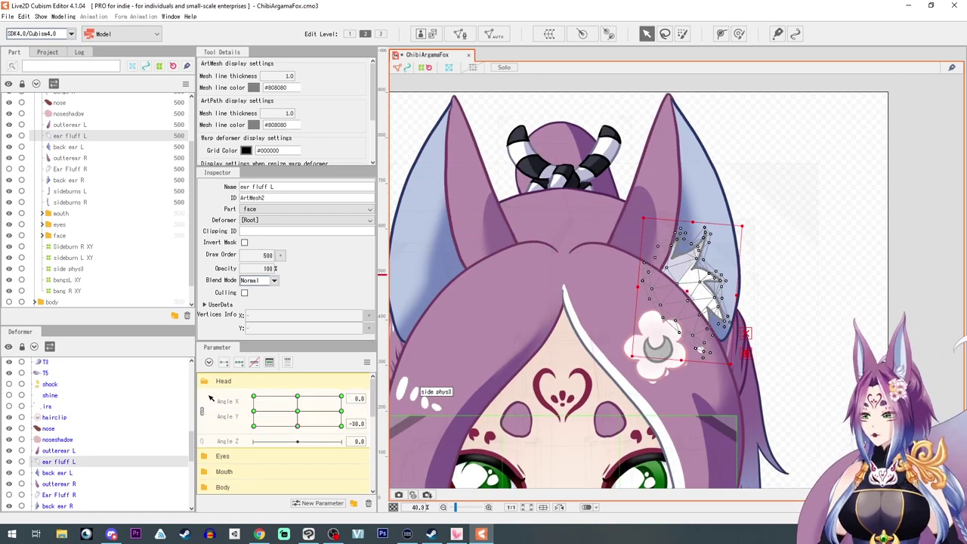
click(254, 427)
click(254, 396)
click(342, 426)
click(254, 426)
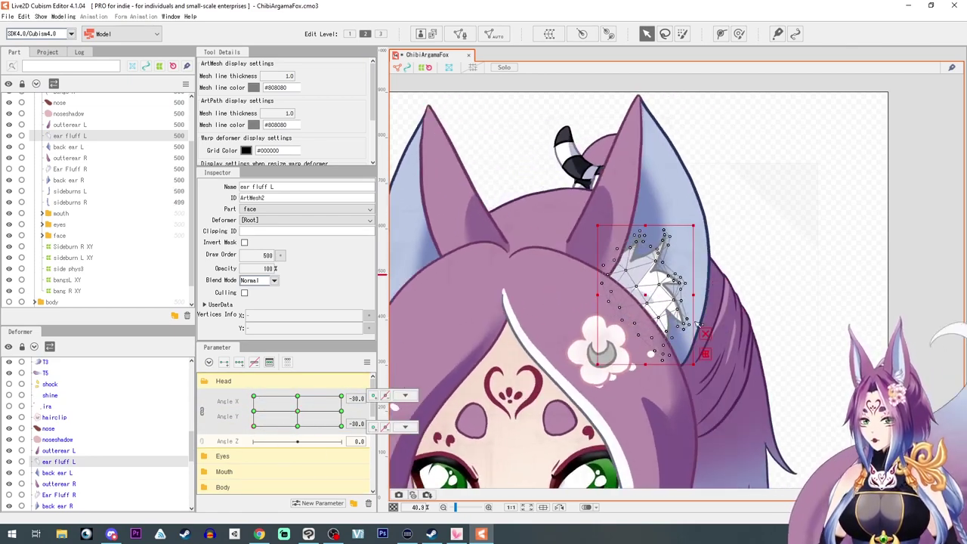
Warp the lower outer corner of back ear L with the temporary deform tool at Angle X 0, Angle Y -30.
click(341, 426)
click(298, 426)
click(710, 227)
click(764, 341)
drag(752, 353, 748, 356)
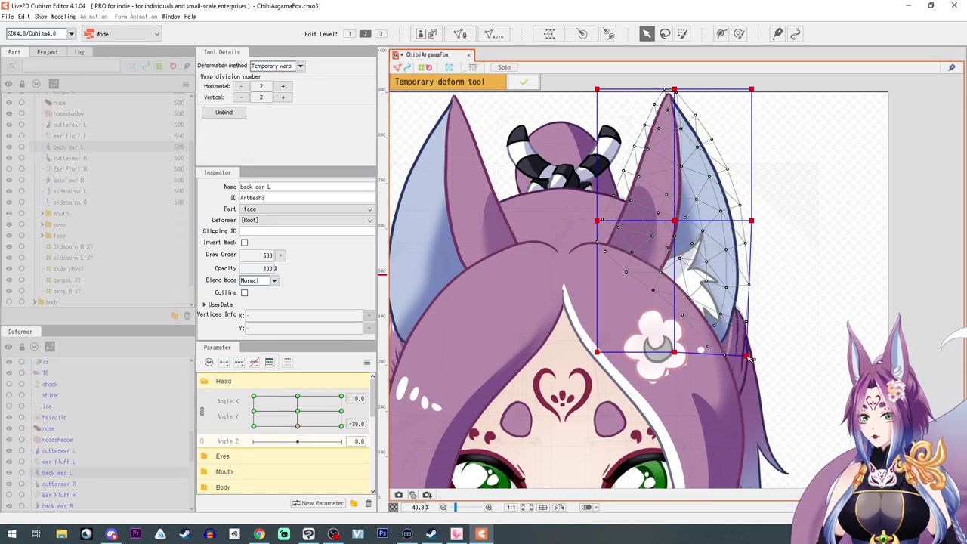
key(Return)
Check the ears at Angle X 30, Angle Y -30 and refine back ear L at Angle X -30, Angle Y 0.
click(342, 426)
click(472, 189)
key(Return)
click(341, 411)
click(254, 411)
click(755, 227)
key(Return)
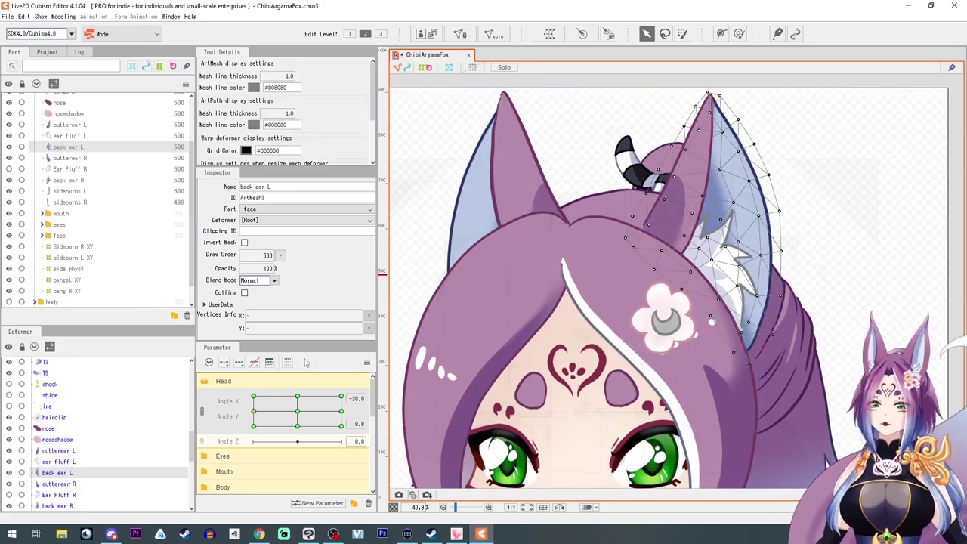
Generate an automatic mesh for Ear Fluff R and add three Angle X keys to it with the head angles unlinked.
click(297, 411)
click(70, 169)
click(203, 411)
click(227, 395)
click(494, 34)
click(542, 219)
click(461, 238)
click(238, 363)
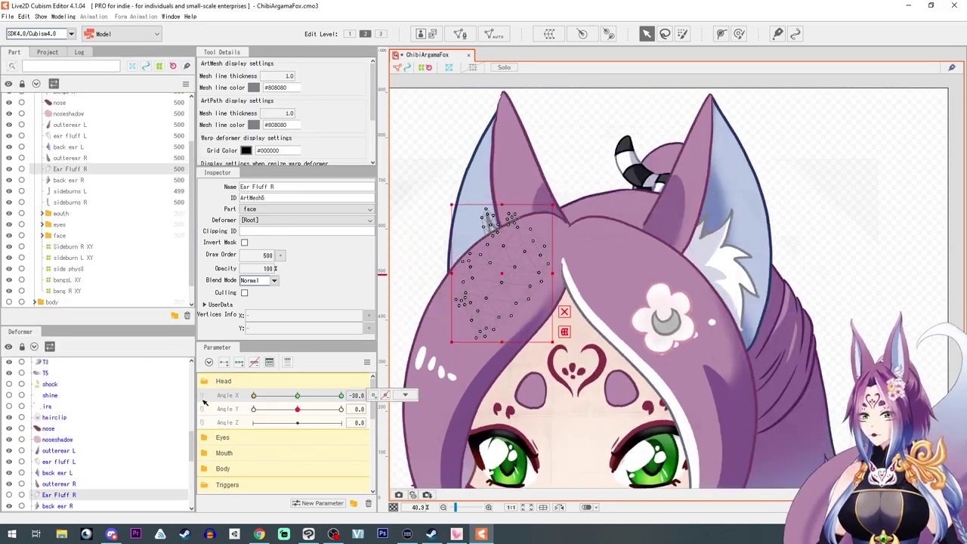
Add three Angle Y keys to Ear Fluff R, reposition it at the Angle Y extremes, and reset Angle Y.
click(298, 396)
click(228, 409)
click(239, 363)
click(341, 409)
drag(505, 273, 513, 259)
click(254, 409)
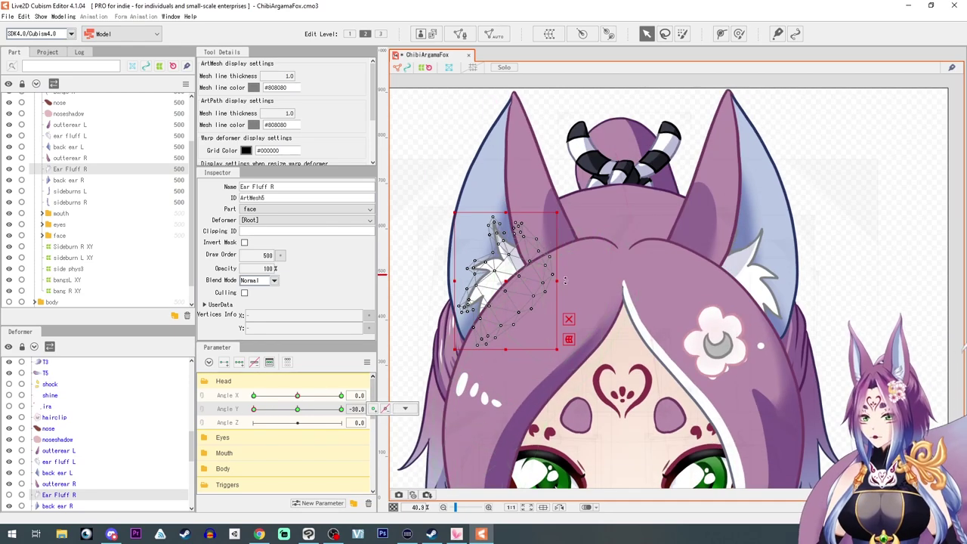
click(342, 409)
drag(322, 417, 298, 411)
Link Angle X with Angle Y and check the whole head and both ears in small head turns.
click(202, 397)
scroll(558, 358, down, 5)
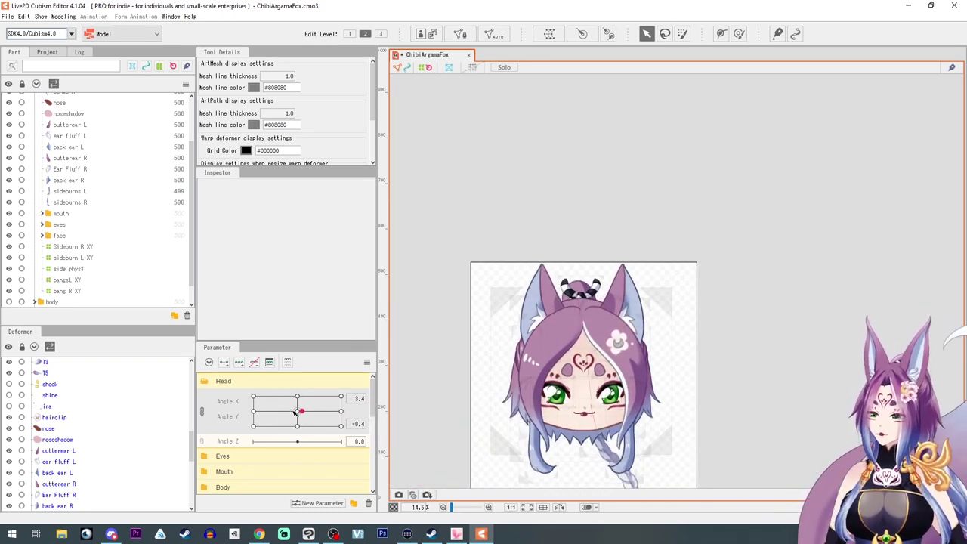
click(626, 302)
scroll(626, 302, up, 2)
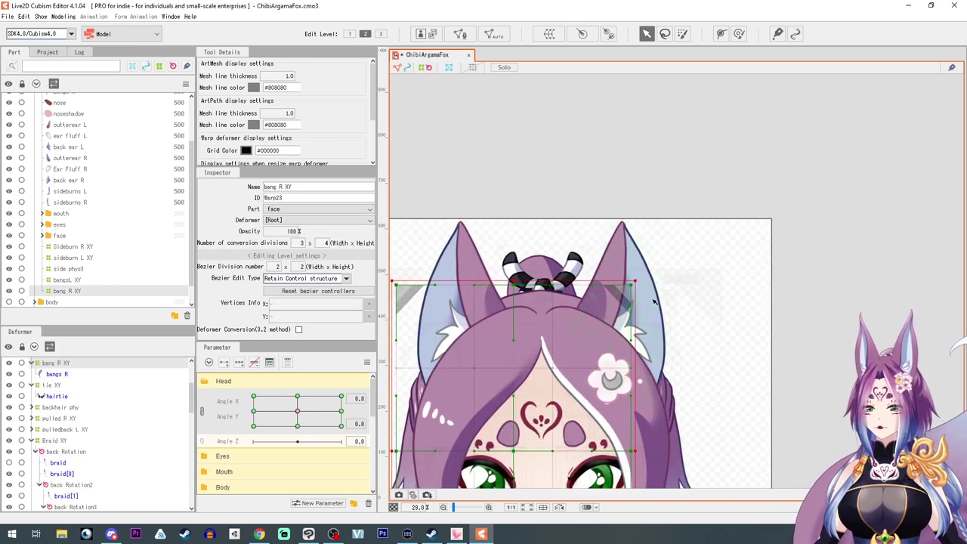
click(618, 269)
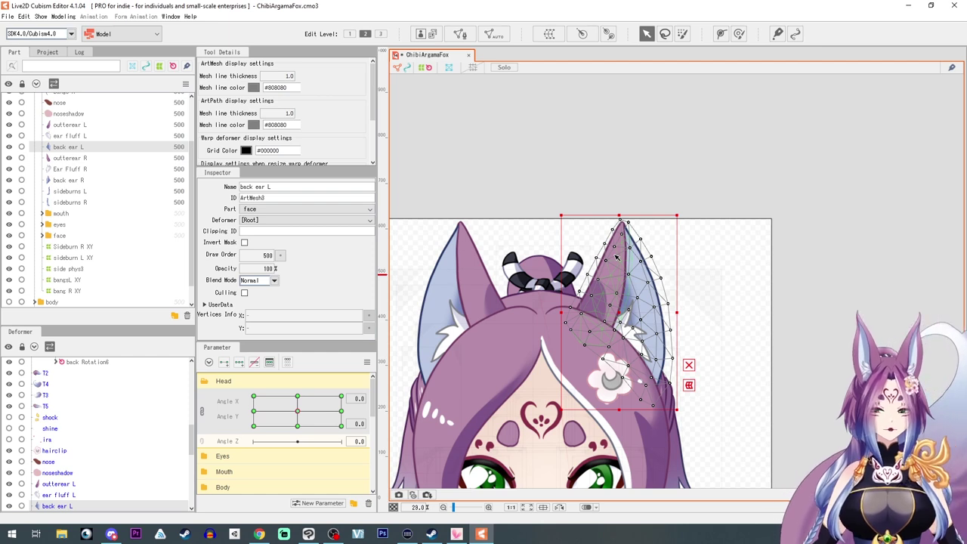
Create a warp deformer named Ear R physics around outterear R, Ear Fluff R and back ear R, with 3 × 3 conversion divisions.
click(60, 158)
click(62, 169)
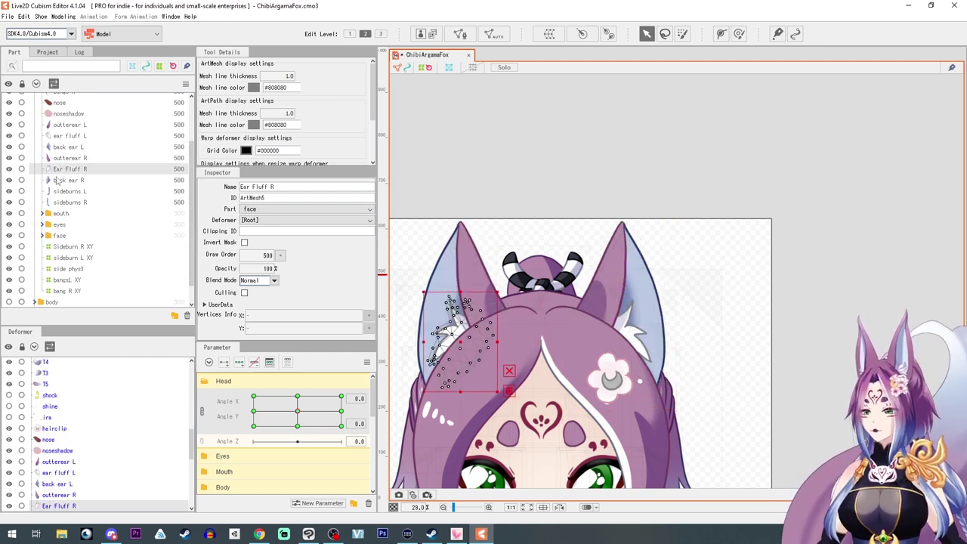
click(56, 180)
shift+click(59, 159)
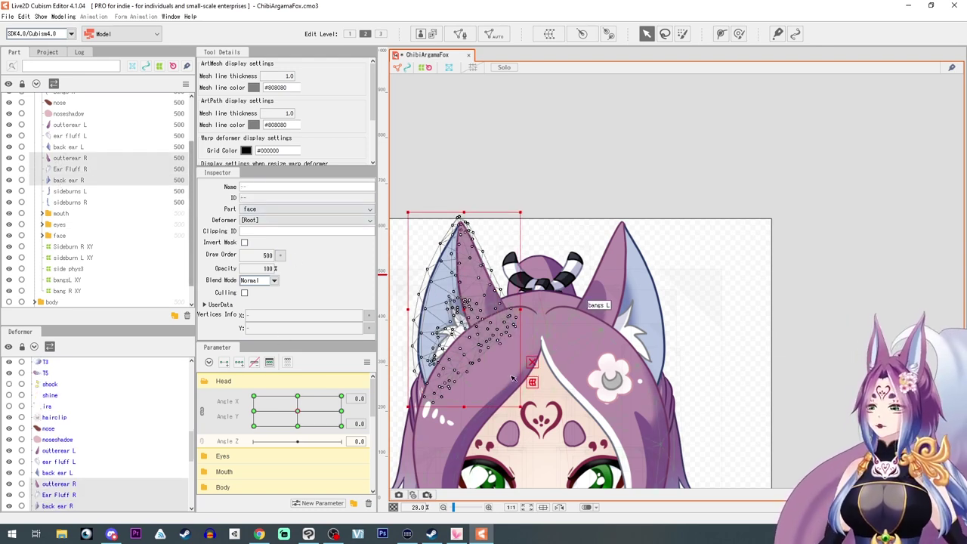
drag(580, 295, 675, 275)
click(550, 33)
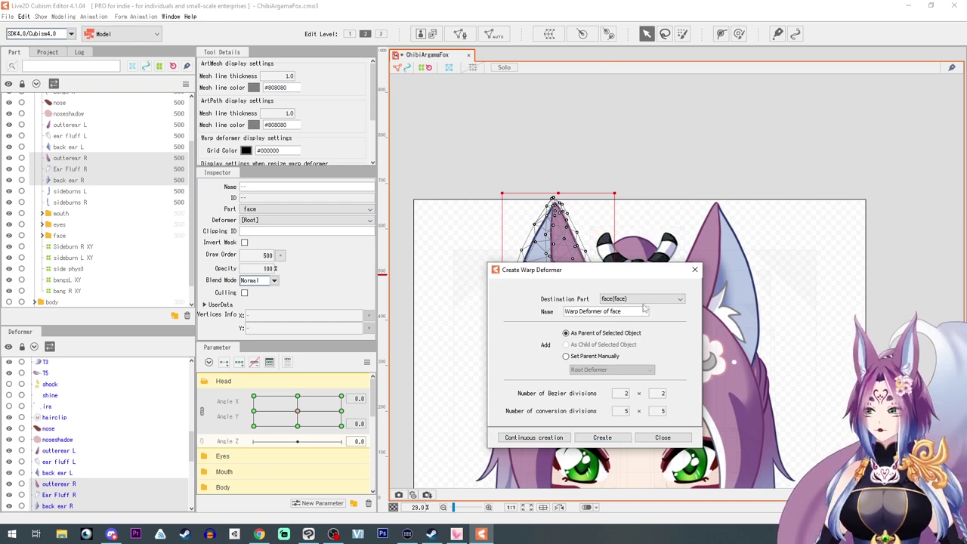
drag(632, 312, 526, 319)
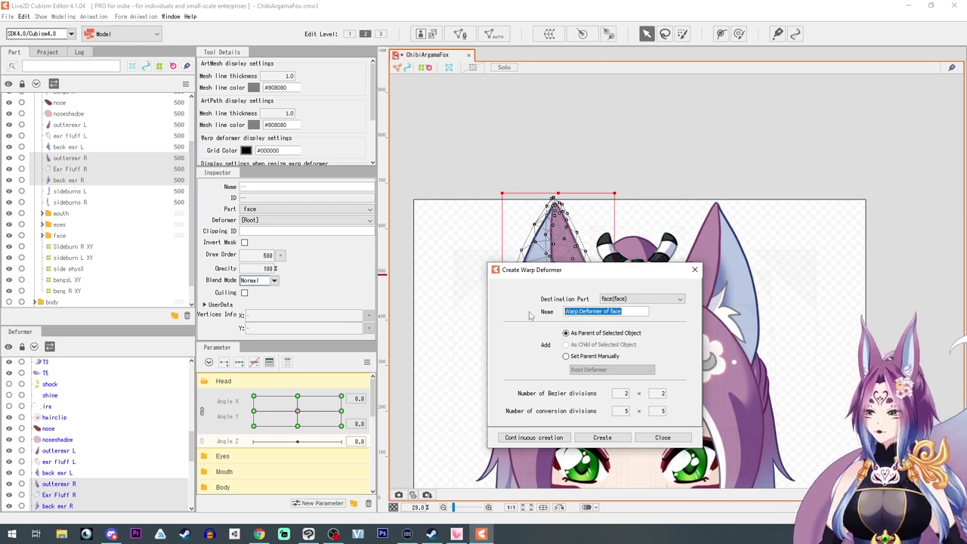
text(Ear R physics)
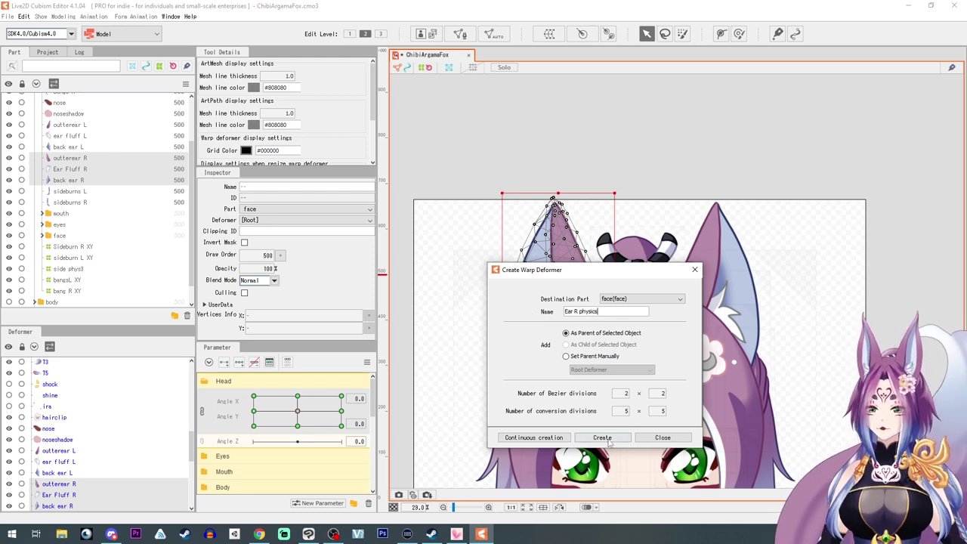
click(604, 439)
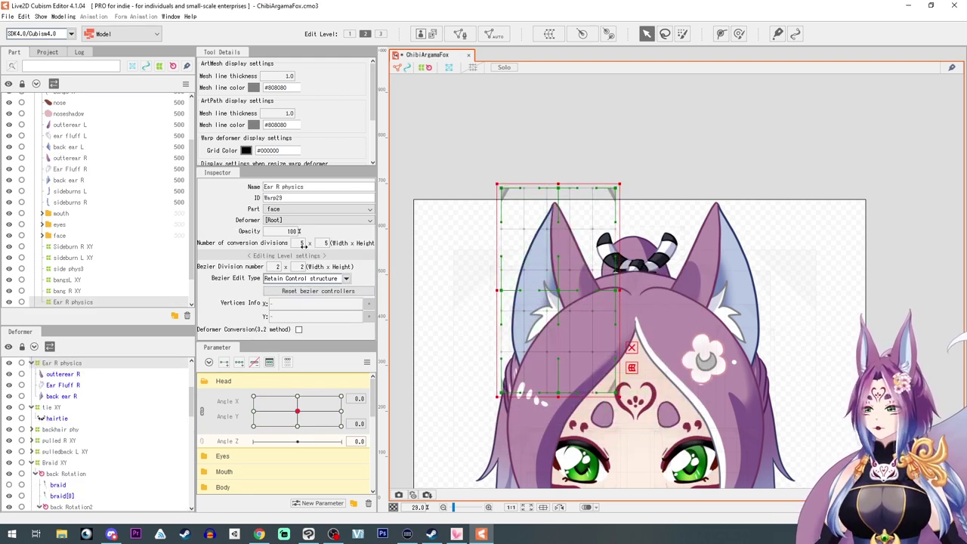
mouse_move(300, 244)
mouse_down()
mouse_move(290, 243)
mouse_move(313, 244)
mouse_up()
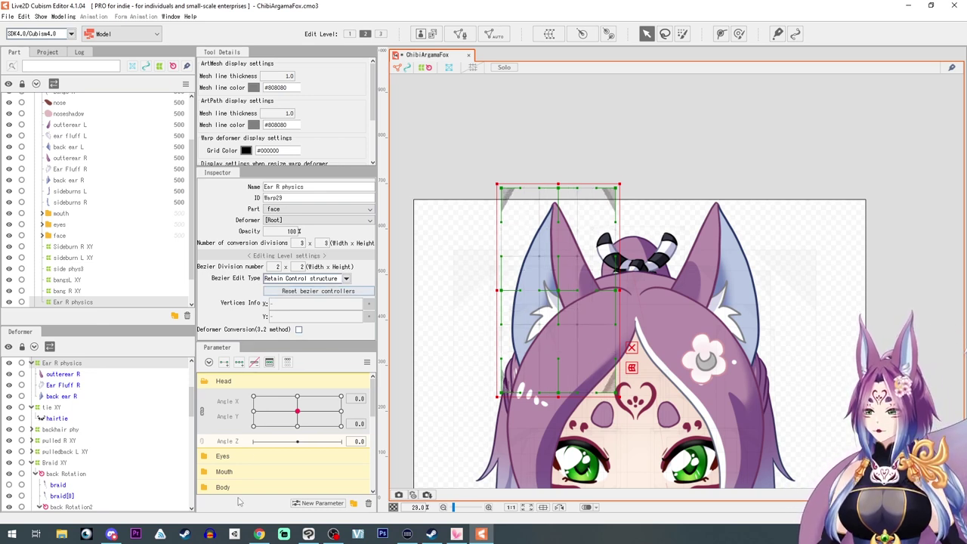
Create a parameter named ear in the Physics group, ranging from -30 to 30, and add three keys for Ear R physics.
scroll(221, 461, down, 5)
scroll(203, 436, down, 3)
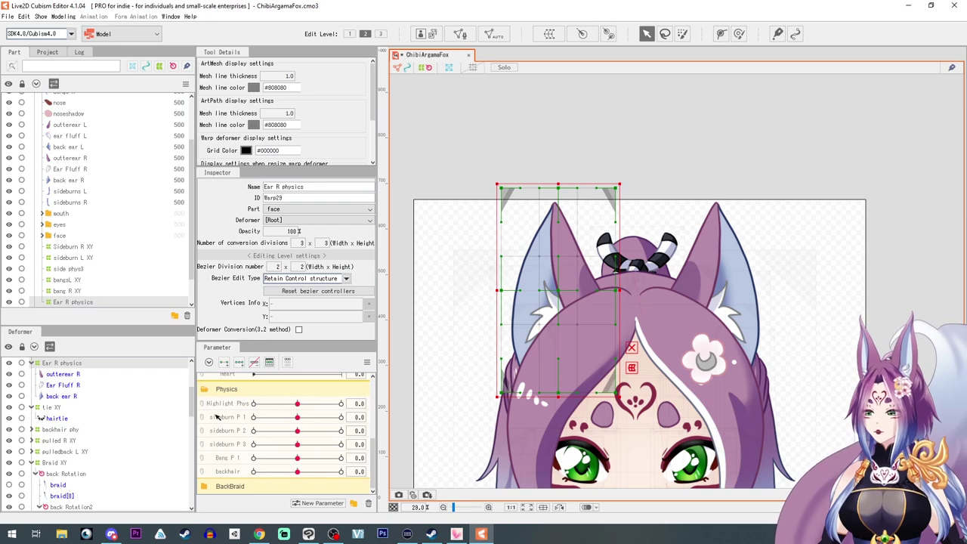
click(323, 503)
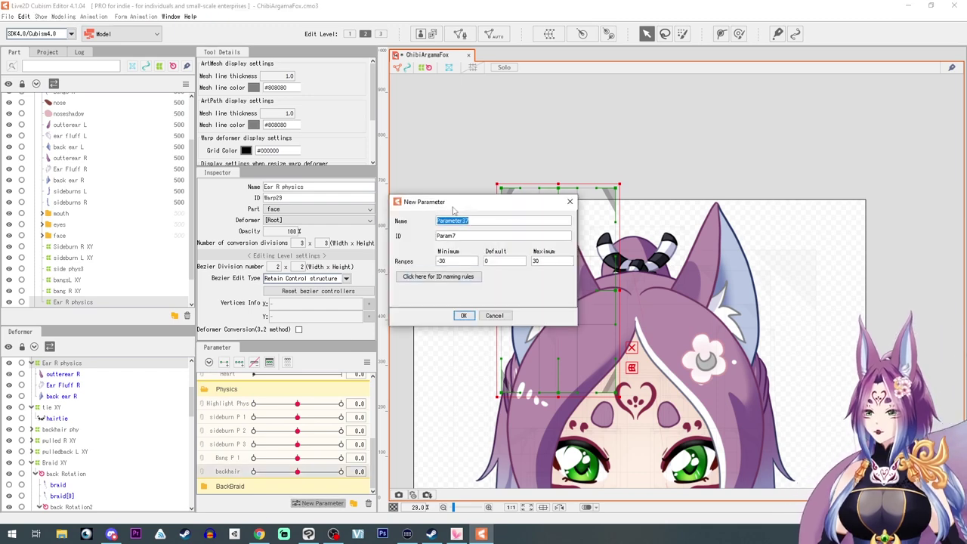
text(ear)
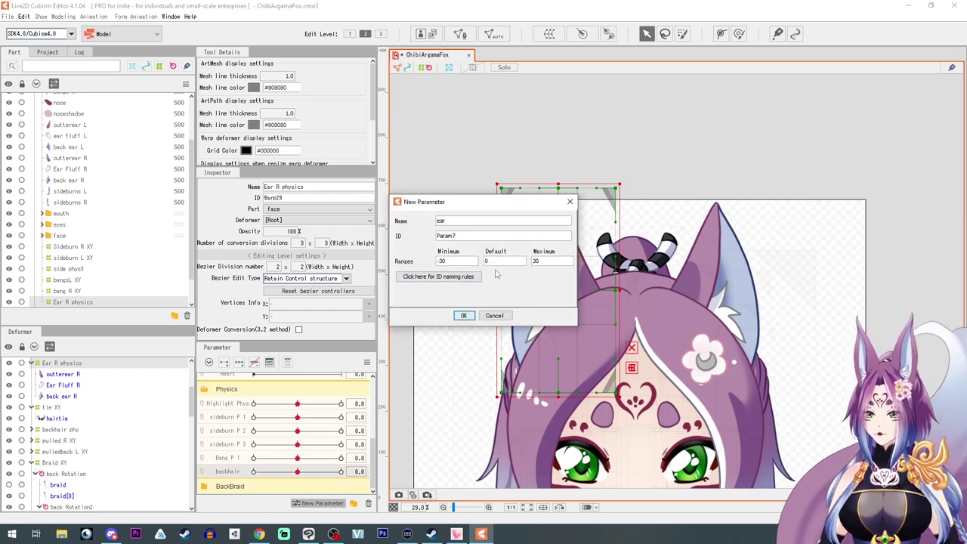
click(464, 316)
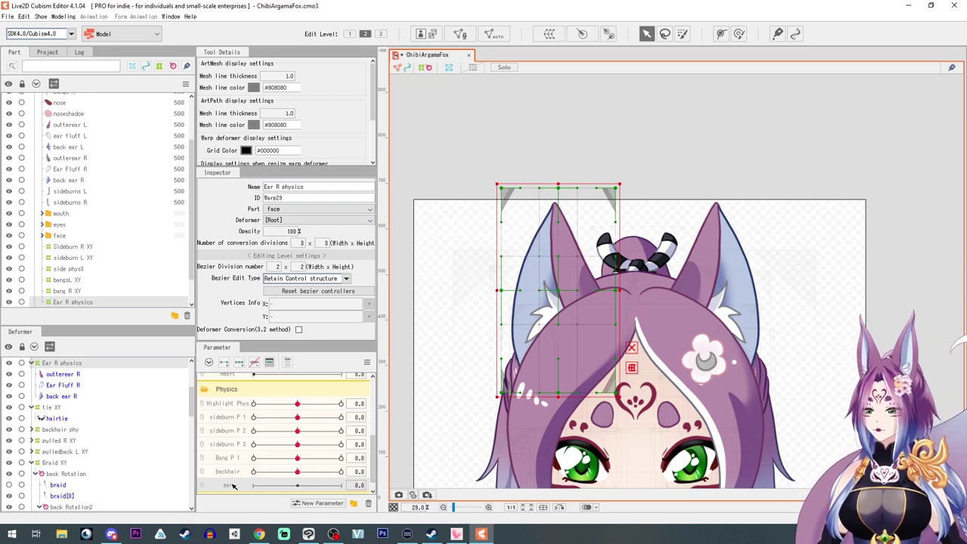
click(239, 363)
At ear 30, bend the Ear R physics deformer so the ear tip leans inward toward the hair bun.
drag(297, 486, 371, 488)
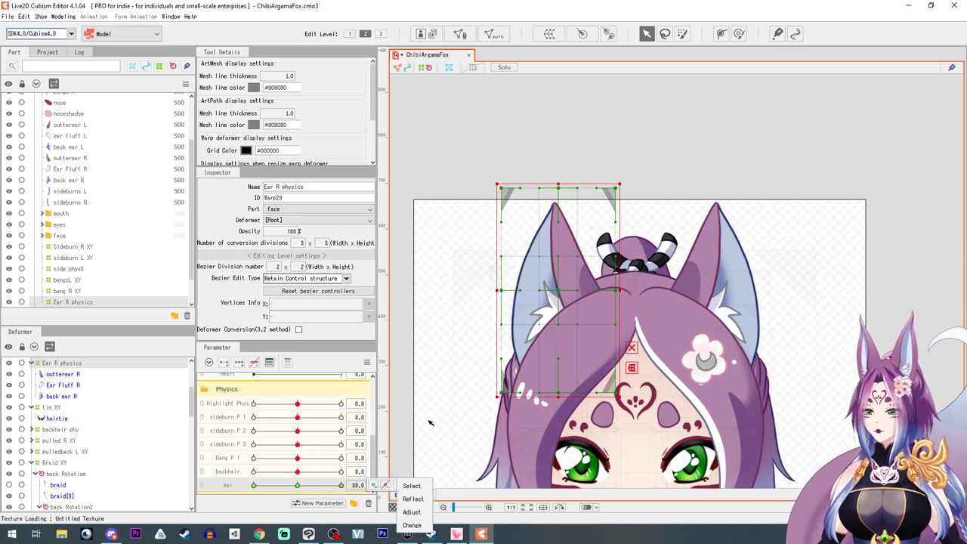
drag(559, 189, 626, 190)
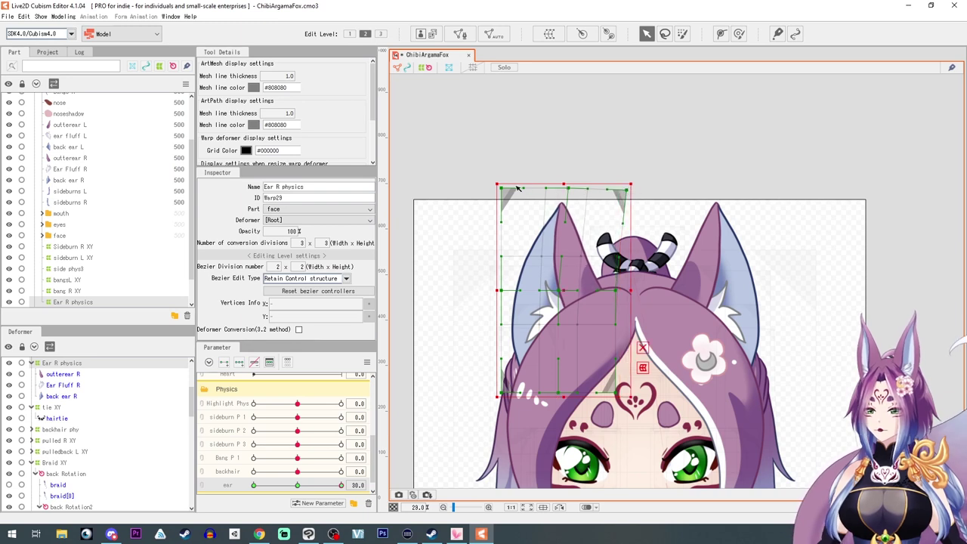
drag(502, 188, 513, 189)
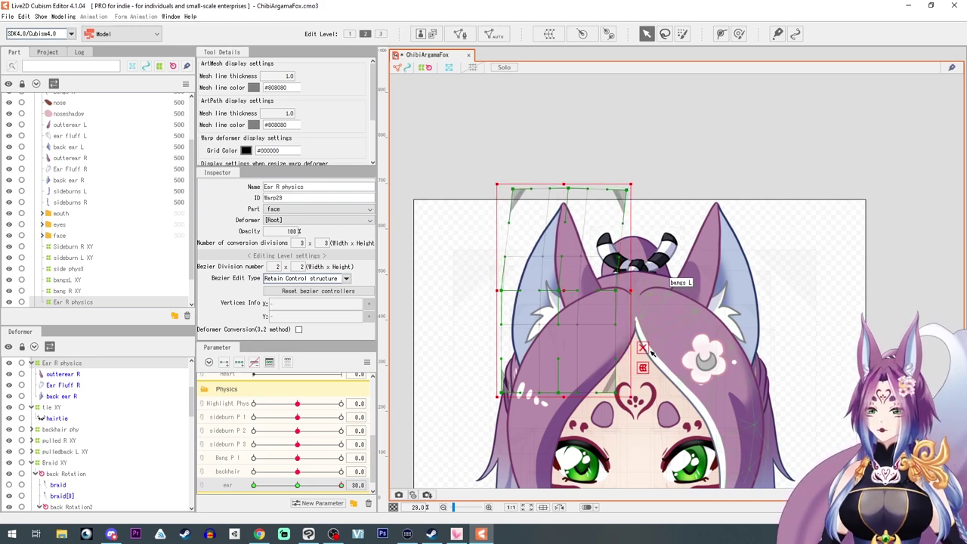
click(559, 293)
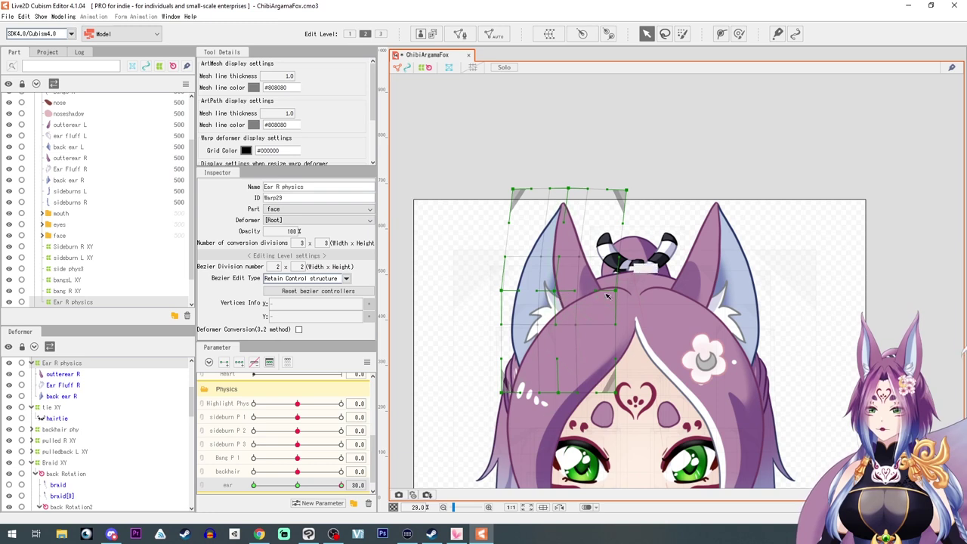
drag(615, 291, 613, 290)
drag(580, 258, 575, 258)
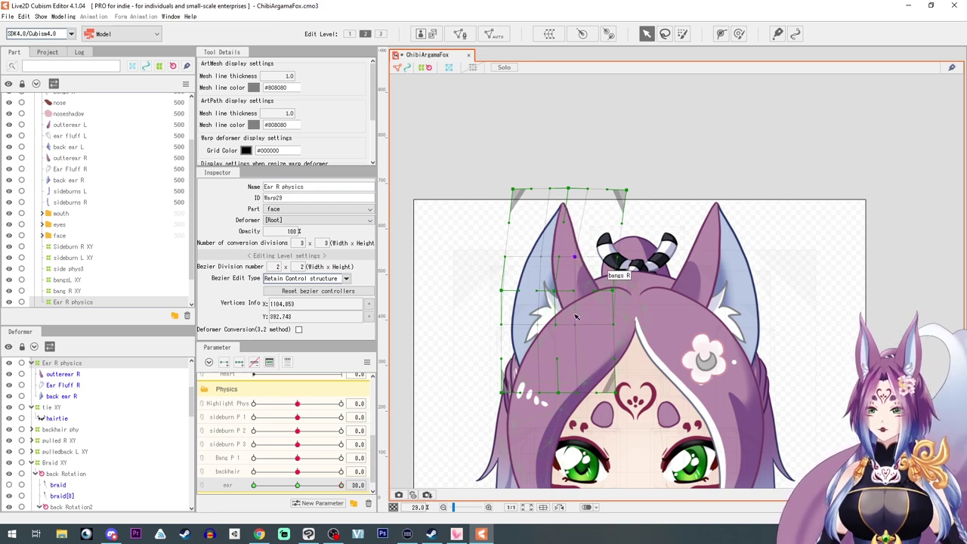
click(540, 258)
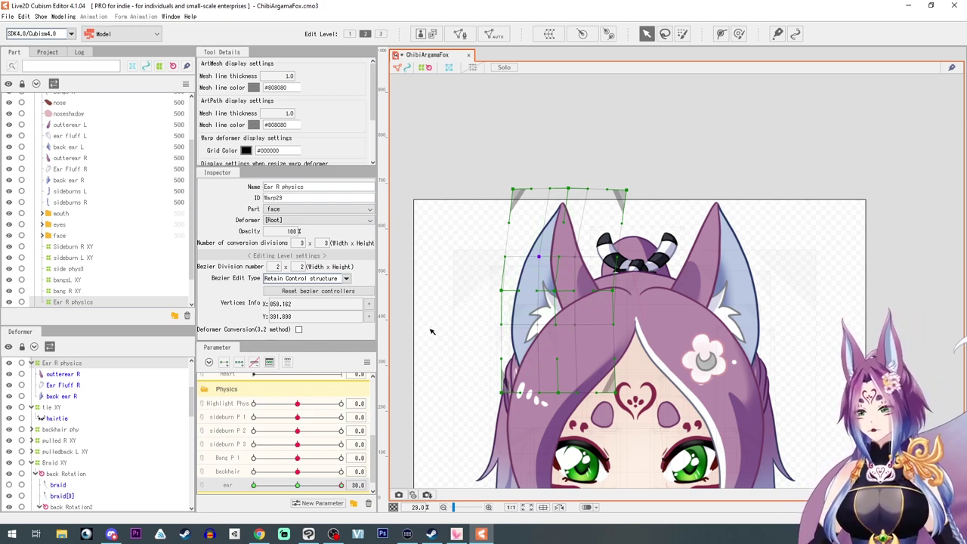
At ear -30, bend the Ear R physics deformer so the ear tip leans outward away from the hair bun.
click(340, 488)
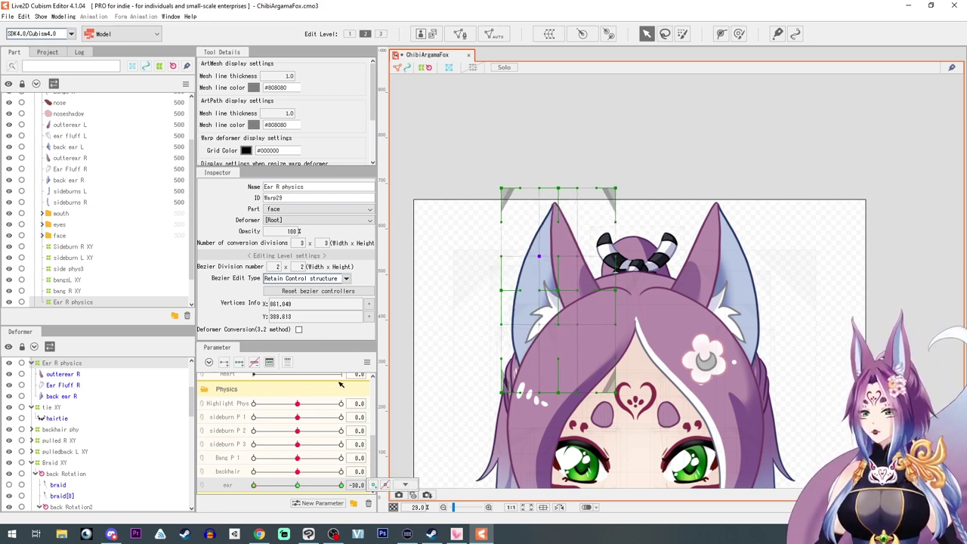
drag(559, 188, 487, 190)
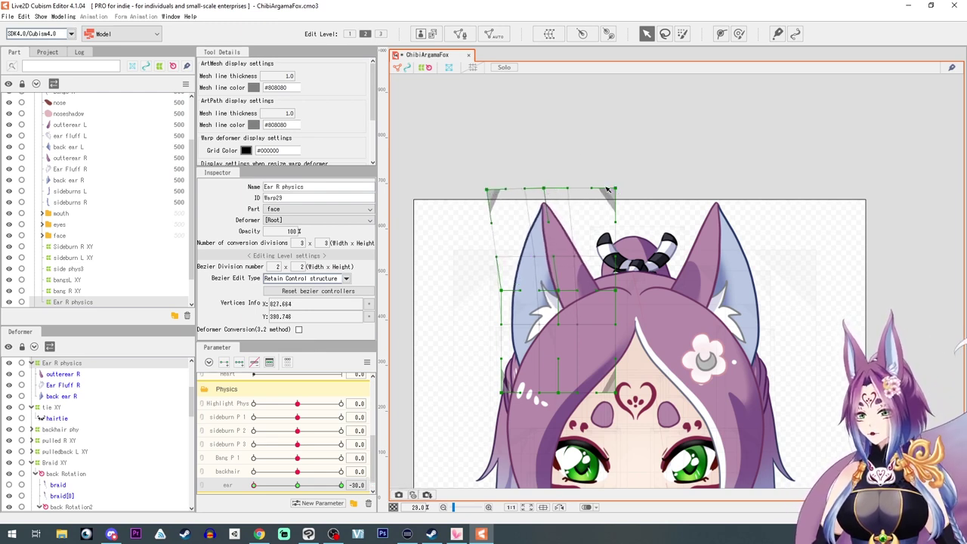
drag(616, 189, 609, 189)
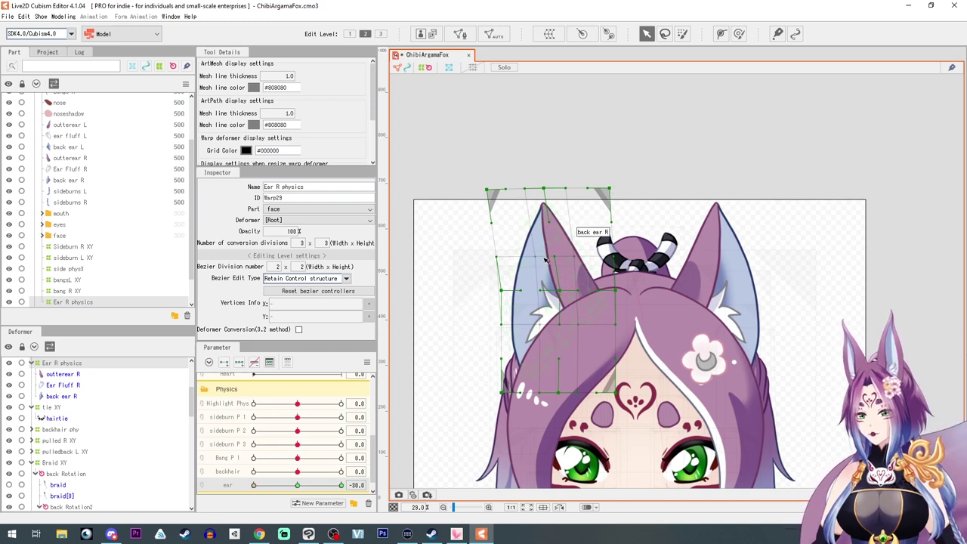
click(581, 259)
click(584, 260)
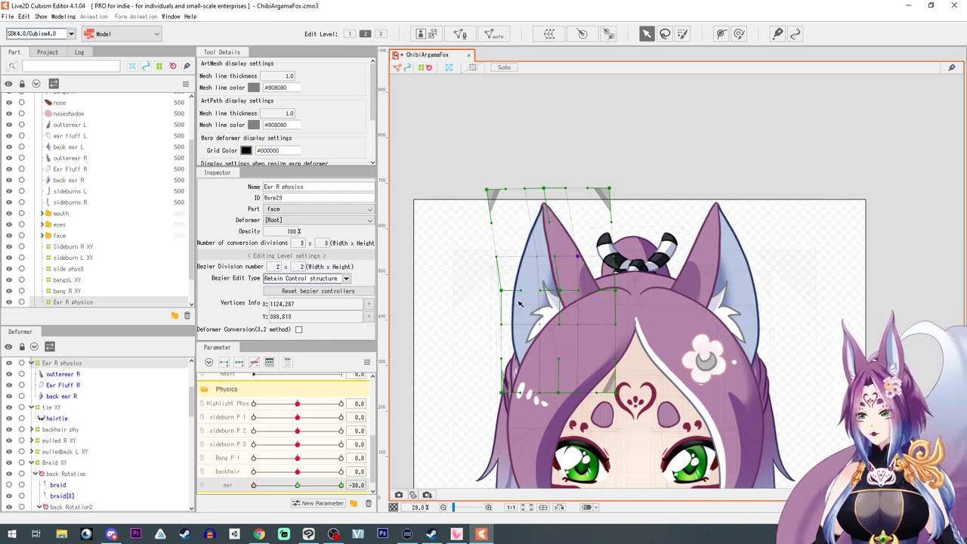
Preview the ear swing, return the ear parameter to 0, and select outterear L.
drag(259, 488, 281, 464)
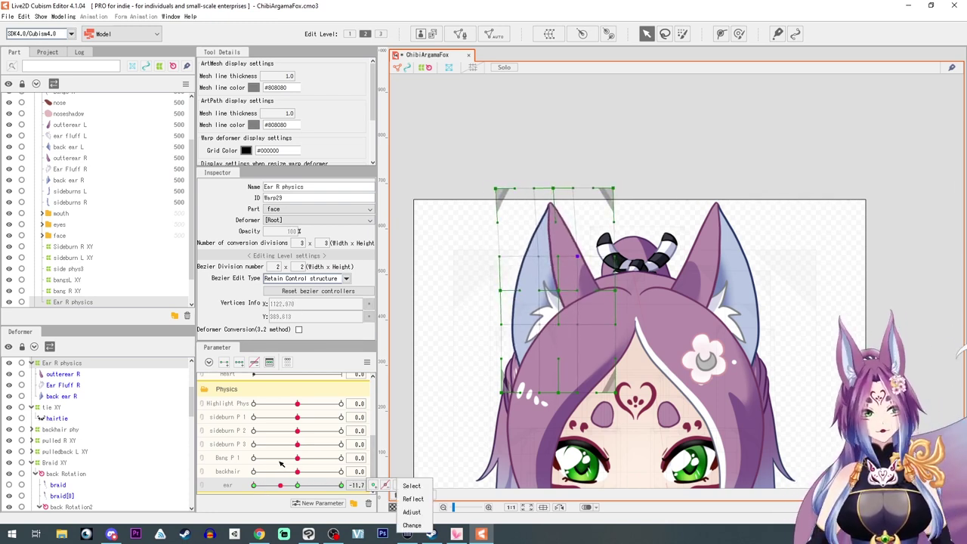
click(297, 486)
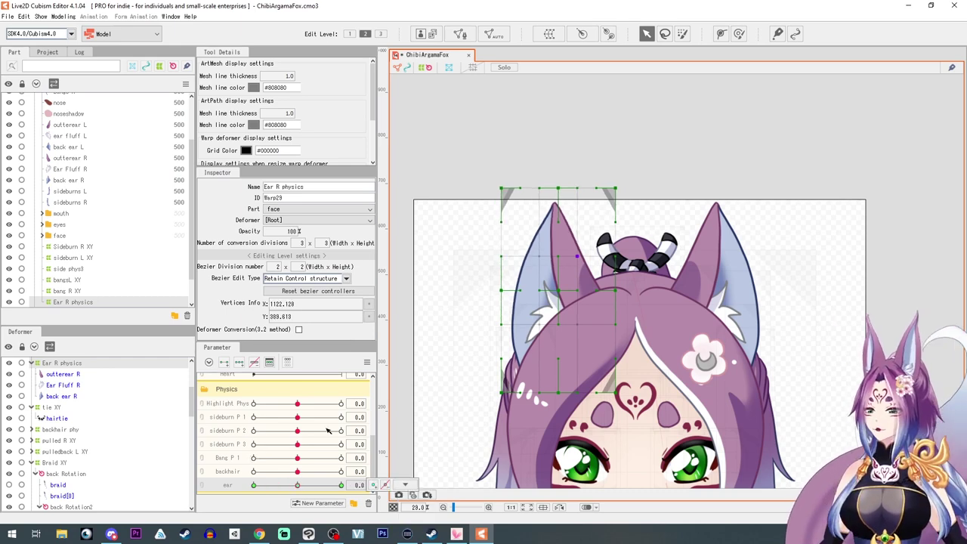
click(714, 268)
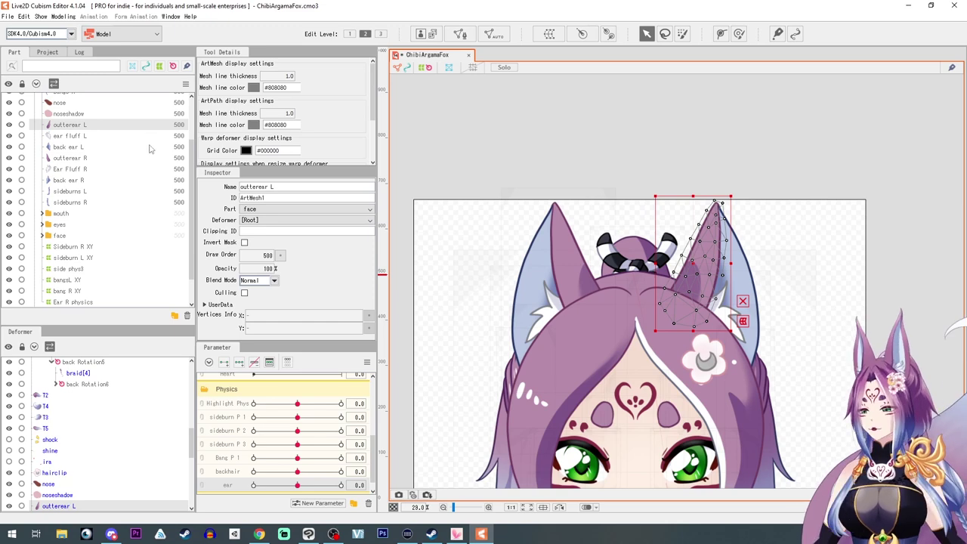
Create a warp deformer named ear L Physics around outterear L, ear fluff L and back ear L, and add three keys on the ear parameter.
shift+click(59, 150)
click(550, 34)
drag(628, 310, 484, 297)
text(ear L Physics)
click(600, 437)
click(239, 362)
At ear -30, bend the ear L Physics deformer so the tip leans away from the hair bun, and set its conversion divisions to 3 x 4.
drag(297, 485, 254, 486)
drag(715, 192, 782, 192)
double_click(302, 243)
text(3)
double_click(326, 243)
text(4)
key(Return)
click(735, 242)
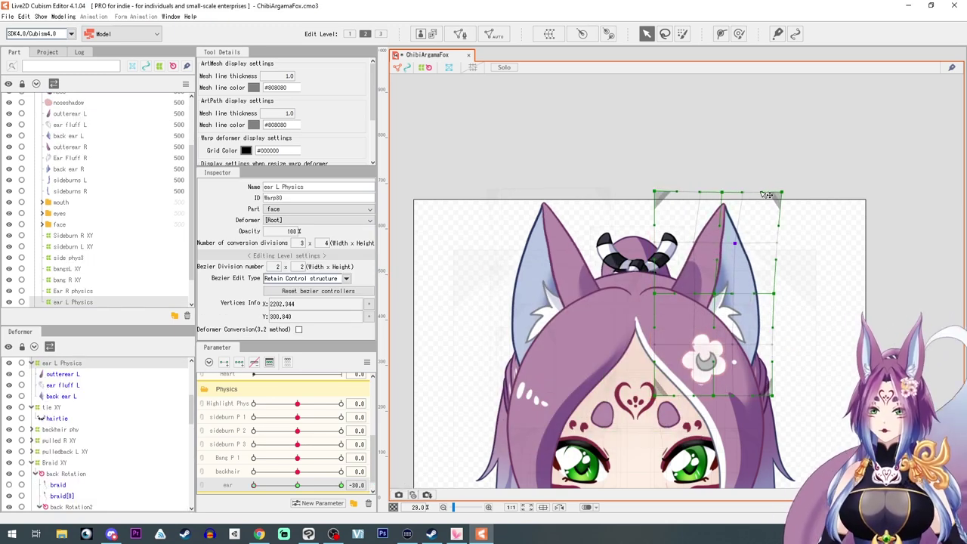
Set the ear L Physics conversion divisions to 3 x 3 and preview the ear swing with the ear parameter.
mouse_move(254, 486)
mouse_down()
mouse_move(341, 485)
mouse_move(254, 485)
mouse_up()
click(777, 243)
double_click(325, 244)
text(3)
key(Return)
click(70, 291)
click(70, 302)
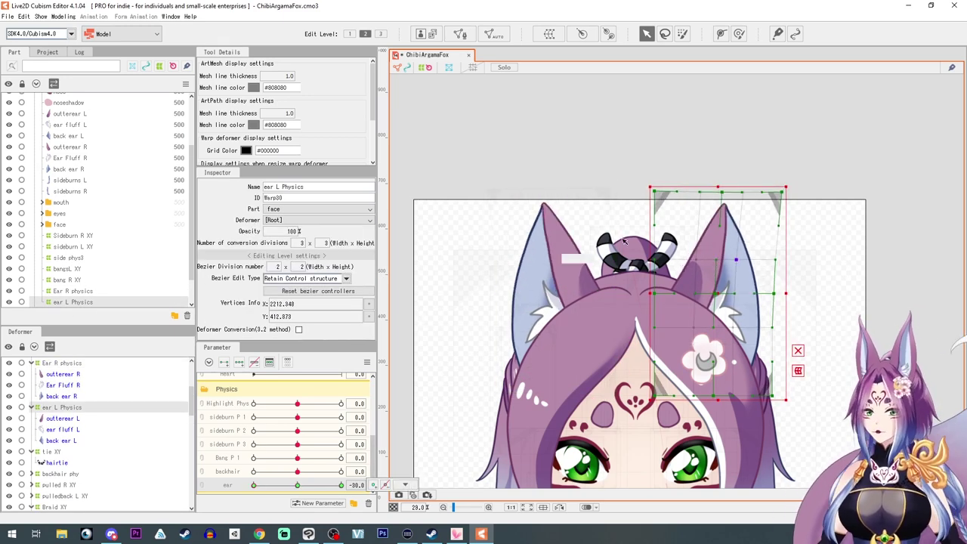
drag(736, 260, 731, 259)
drag(254, 485, 287, 485)
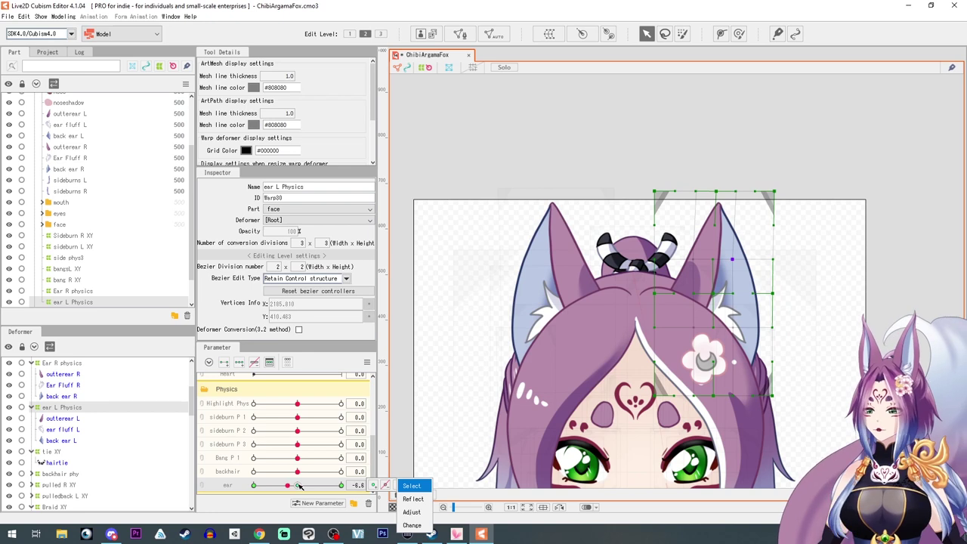
Create a rotation deformer named EAr L rotate as parent of the left ear parts, with its pivot at the ear base and an 8.2 degree angle.
click(48, 420)
shift+click(57, 442)
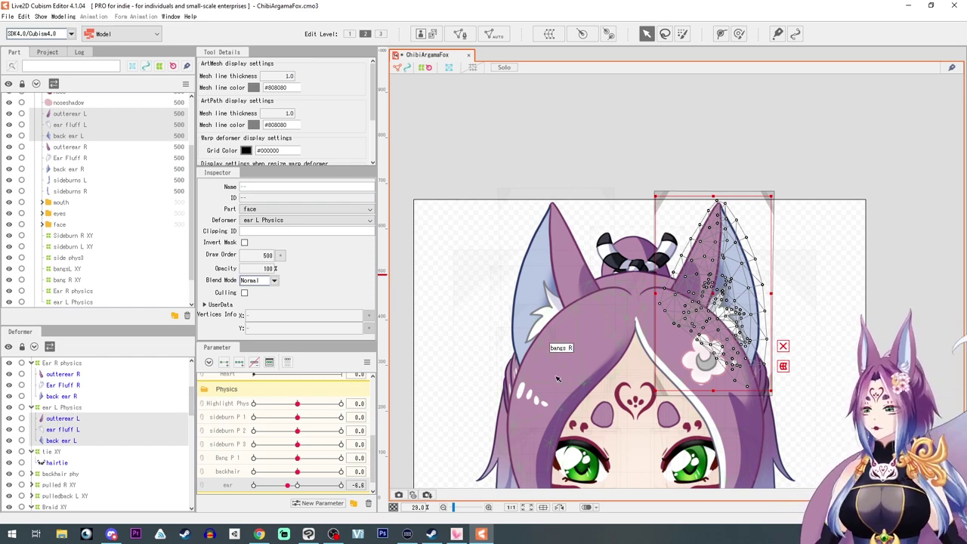
drag(558, 378, 543, 338)
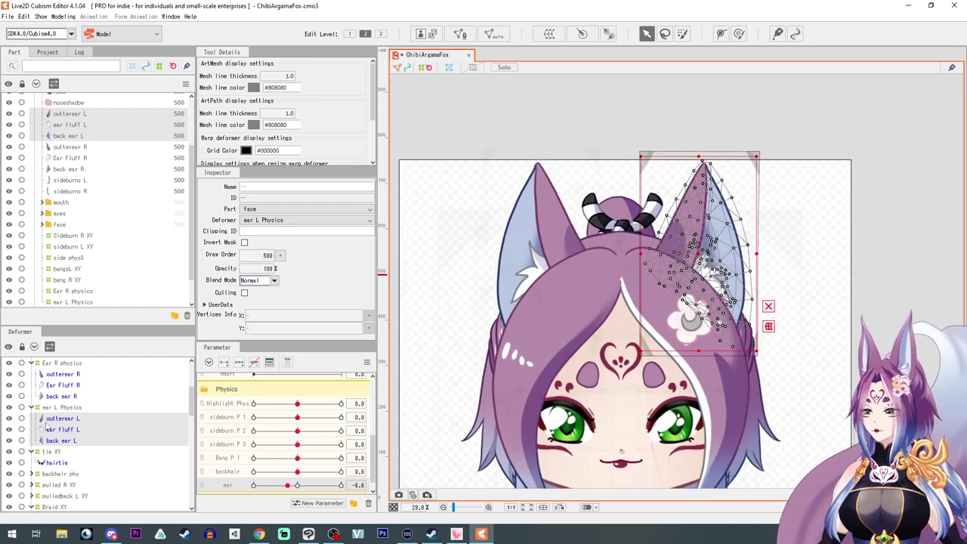
click(582, 33)
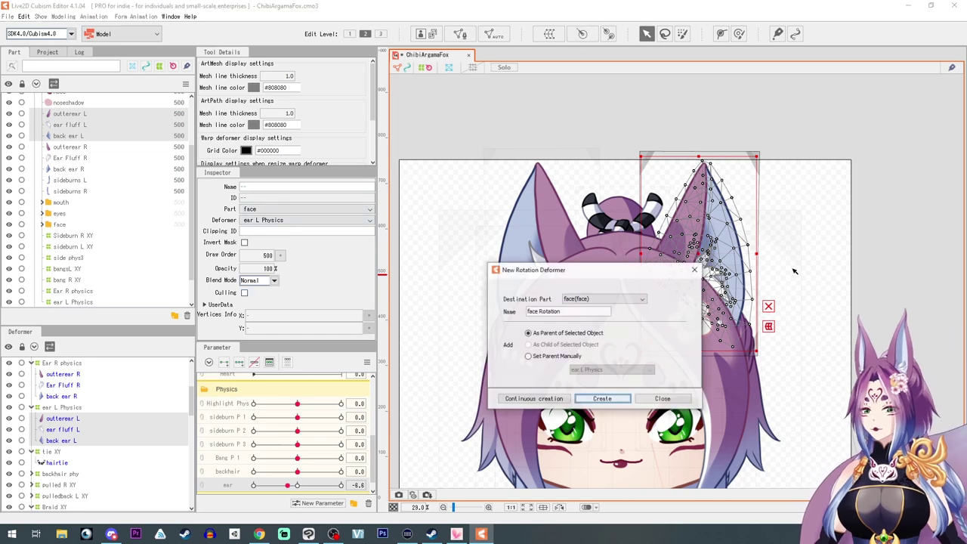
drag(578, 311, 460, 308)
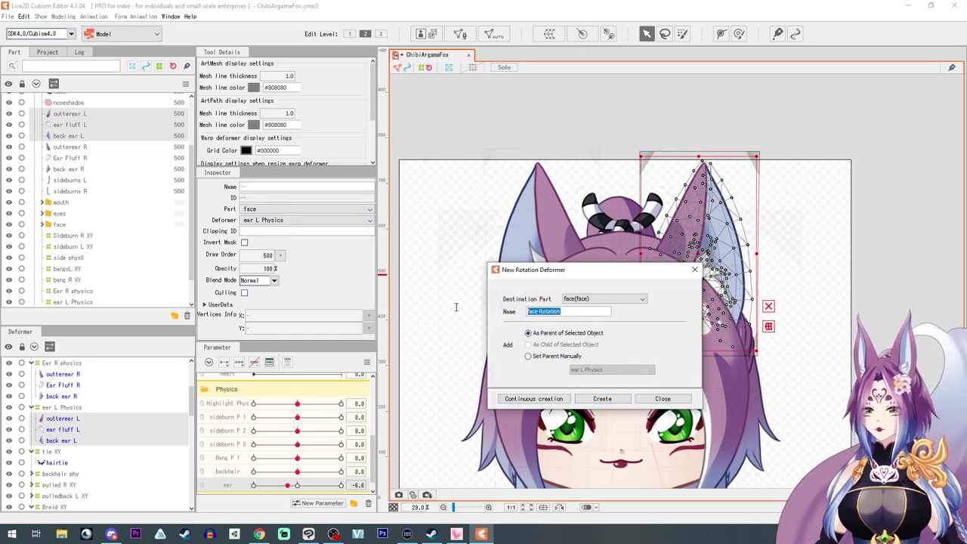
text(Ear)
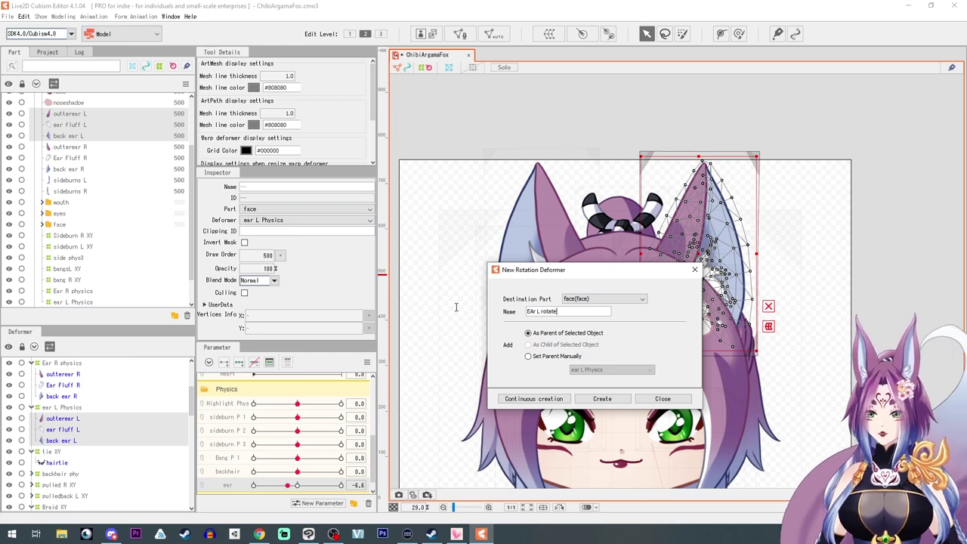
click(603, 399)
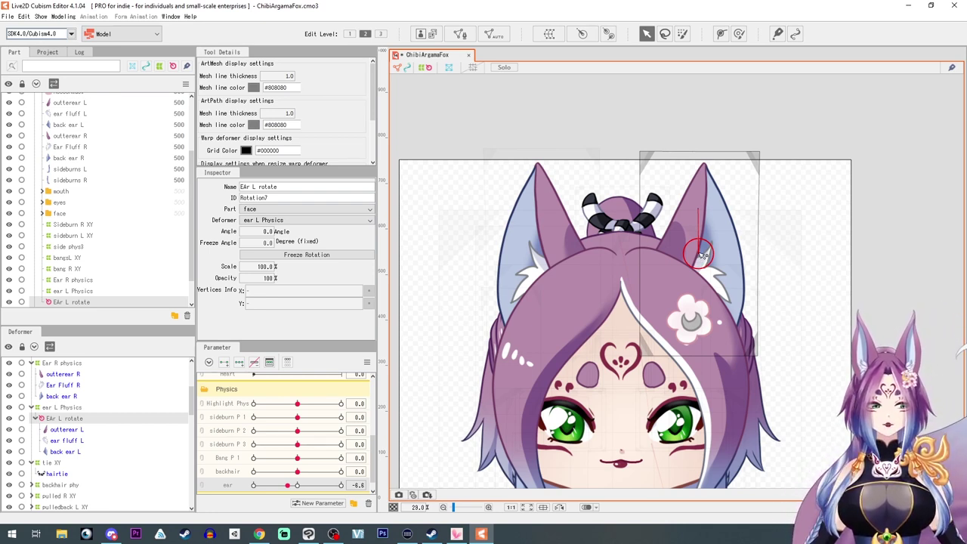
mouse_move(699, 256)
mouse_down()
mouse_move(670, 263)
mouse_move(705, 253)
mouse_move(701, 280)
mouse_move(694, 273)
mouse_up()
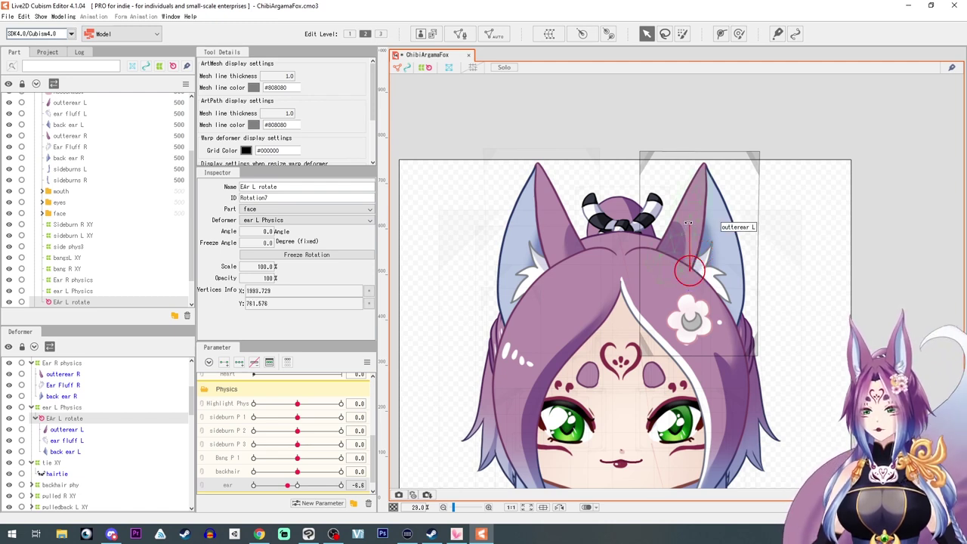
drag(688, 223, 696, 170)
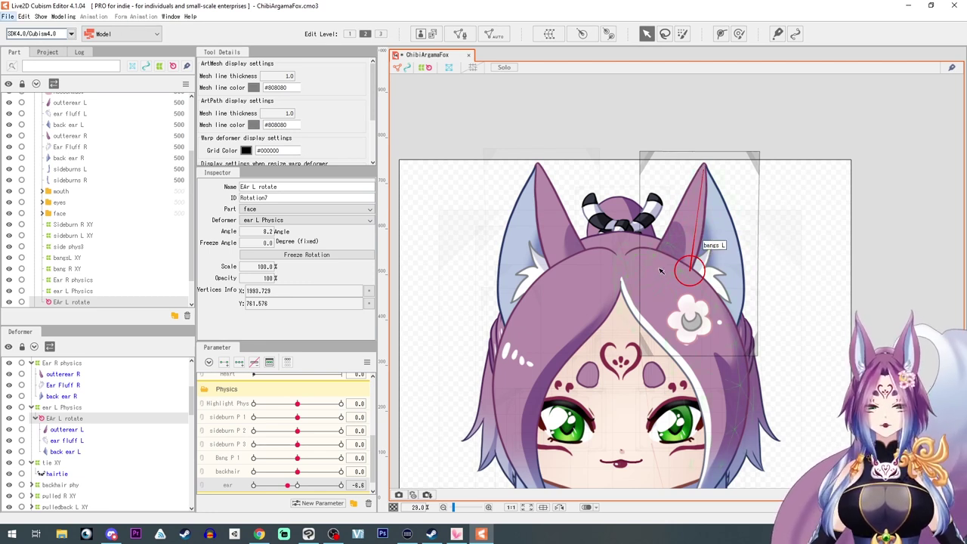
Create a rotation deformer named ear R rotate as parent of the right ear parts, with its pivot at the ear base and a -7.5 degree angle.
click(62, 374)
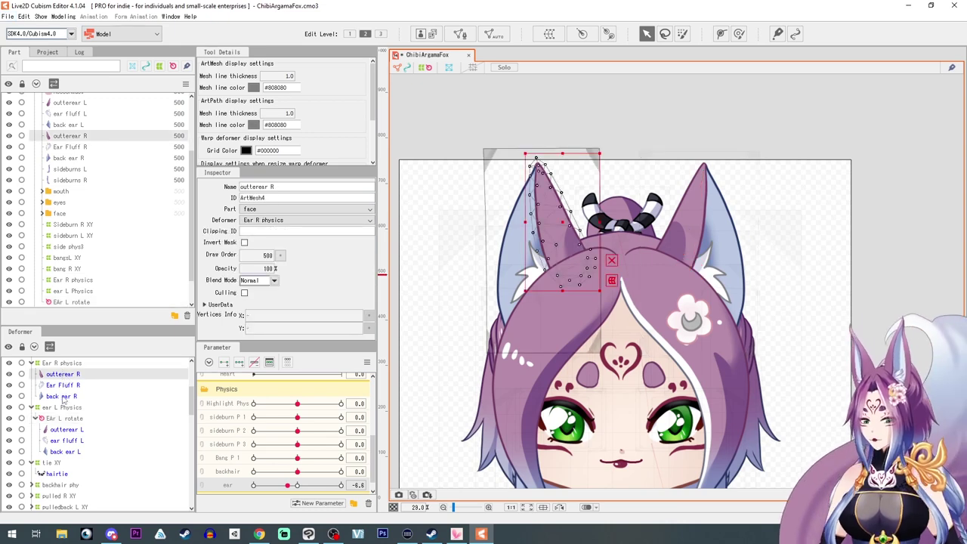
shift+click(62, 396)
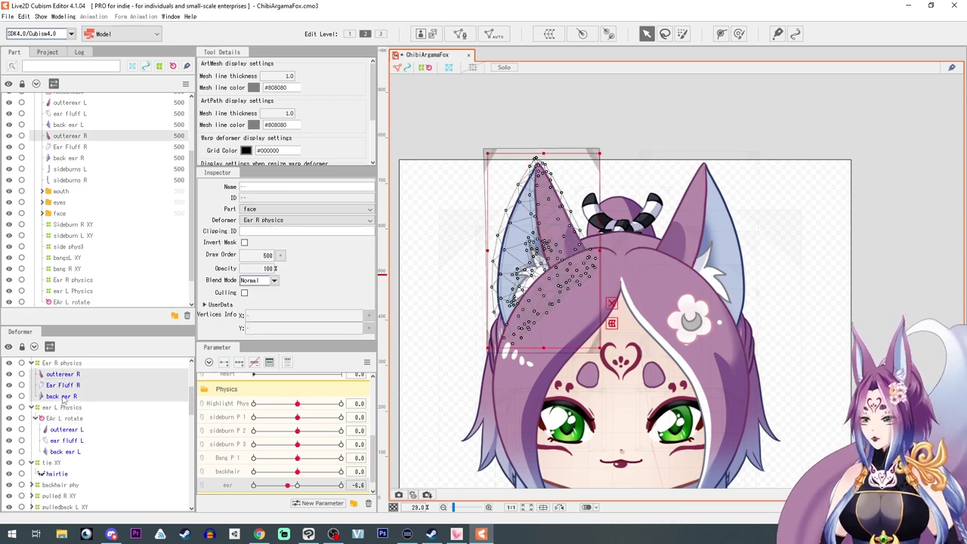
click(582, 33)
click(583, 313)
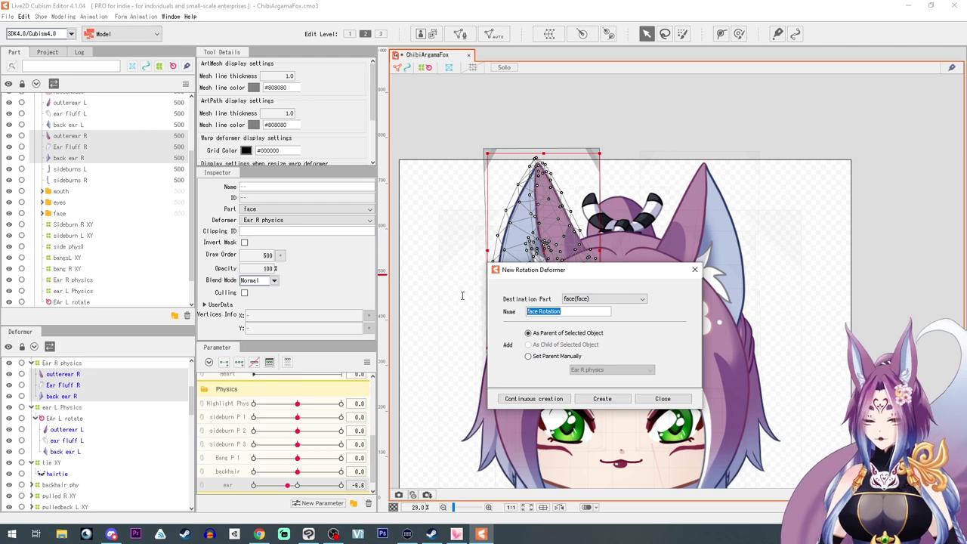
text(ear R ro)
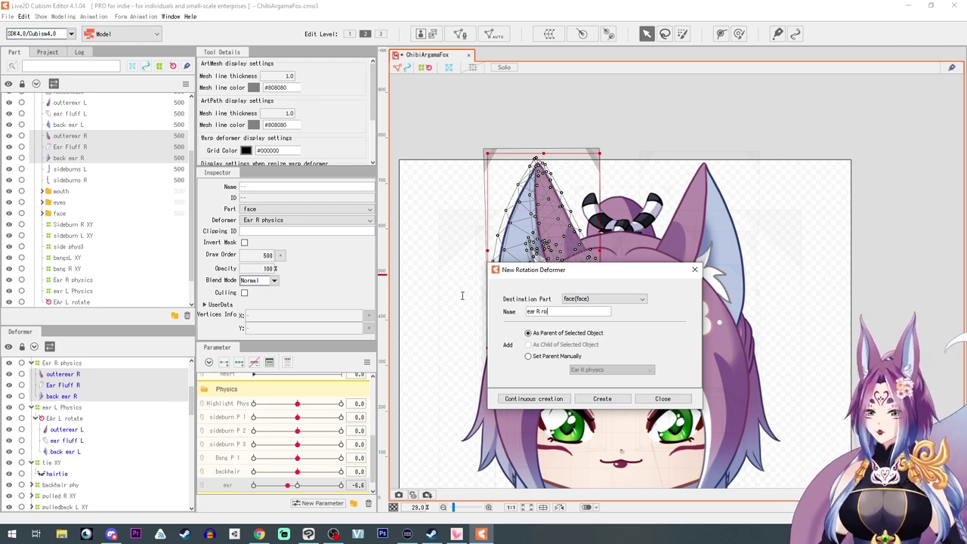
text(tate)
click(602, 398)
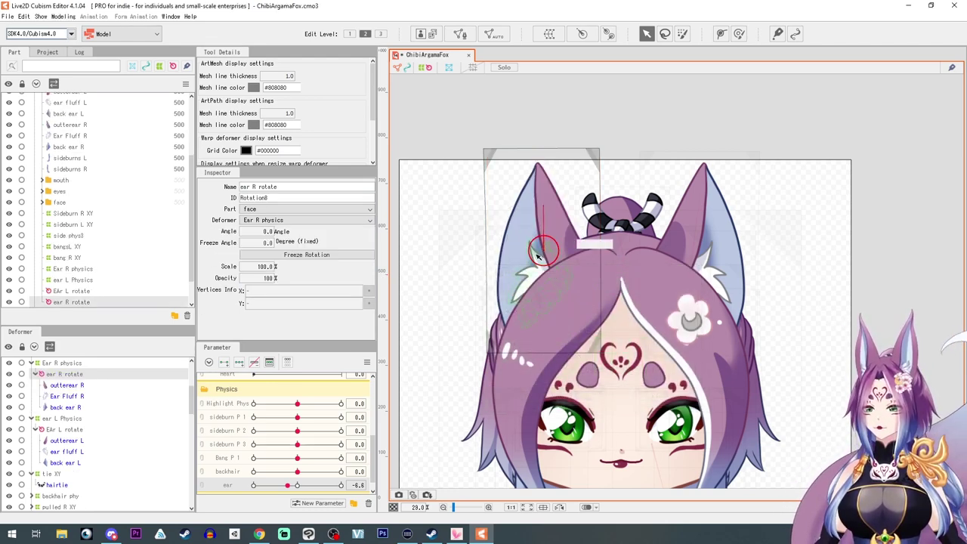
drag(546, 252, 552, 270)
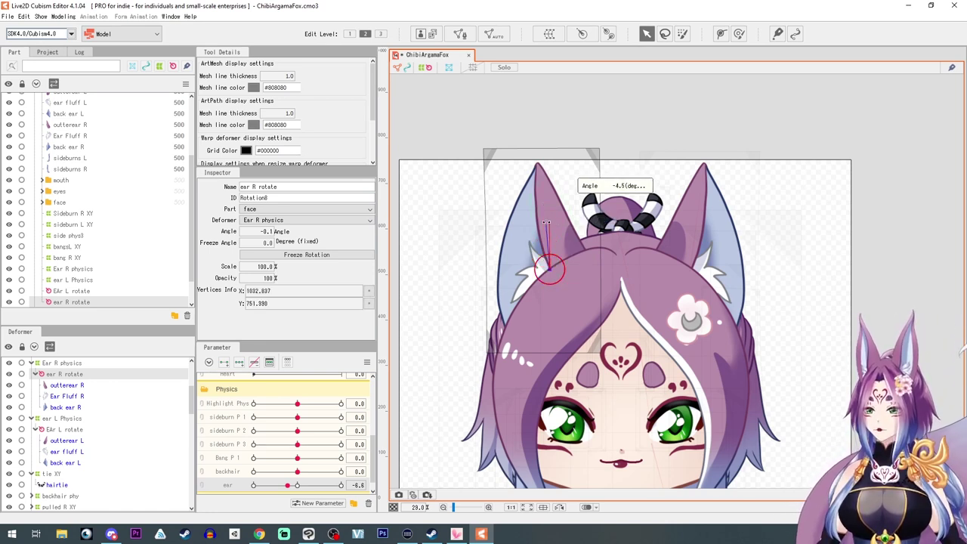
drag(553, 223, 535, 176)
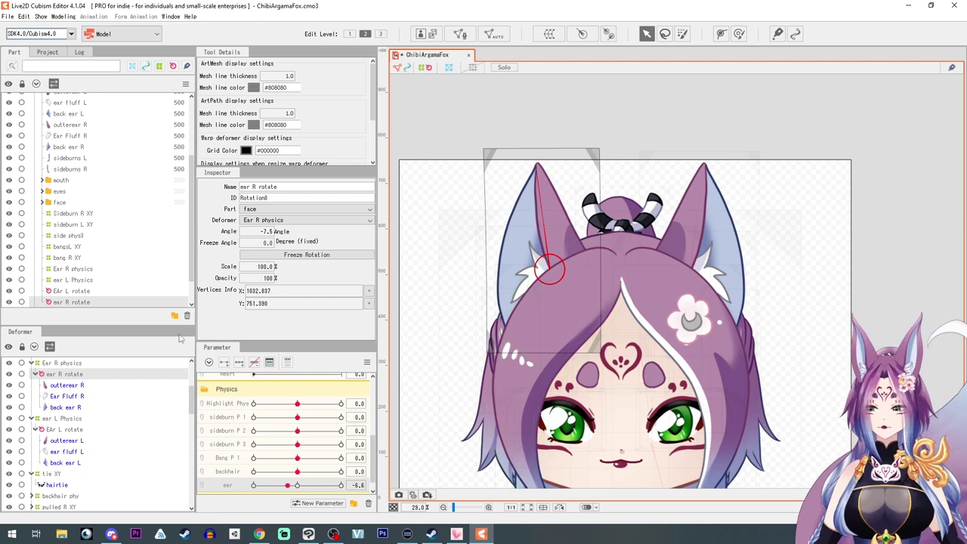
Add three keys on the EyeR Open parameter in the Eyes group for ear R rotate.
scroll(207, 454, up, 3)
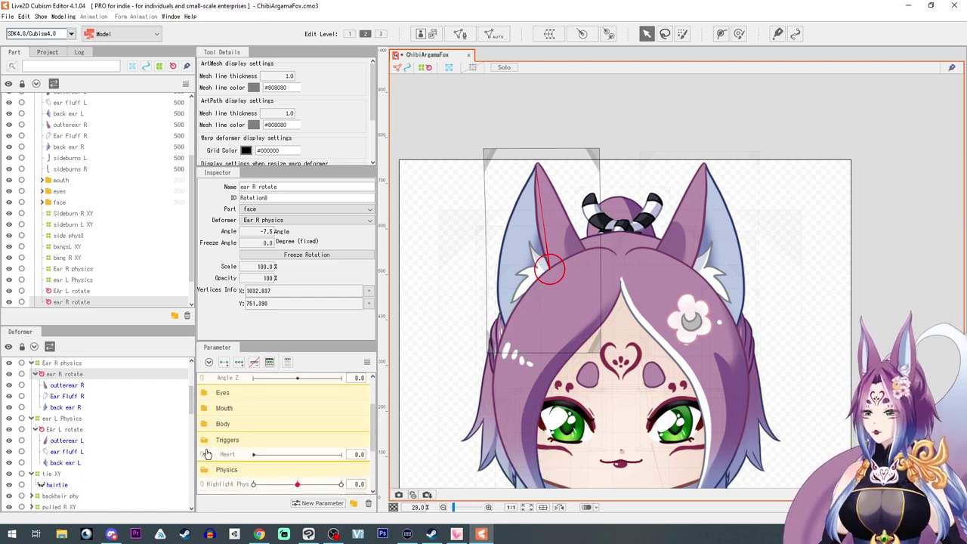
click(206, 393)
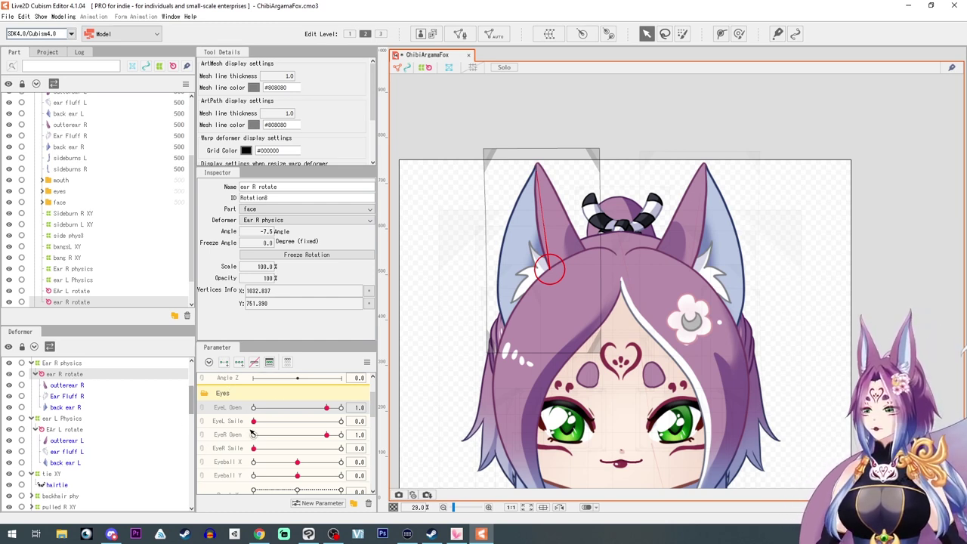
click(222, 436)
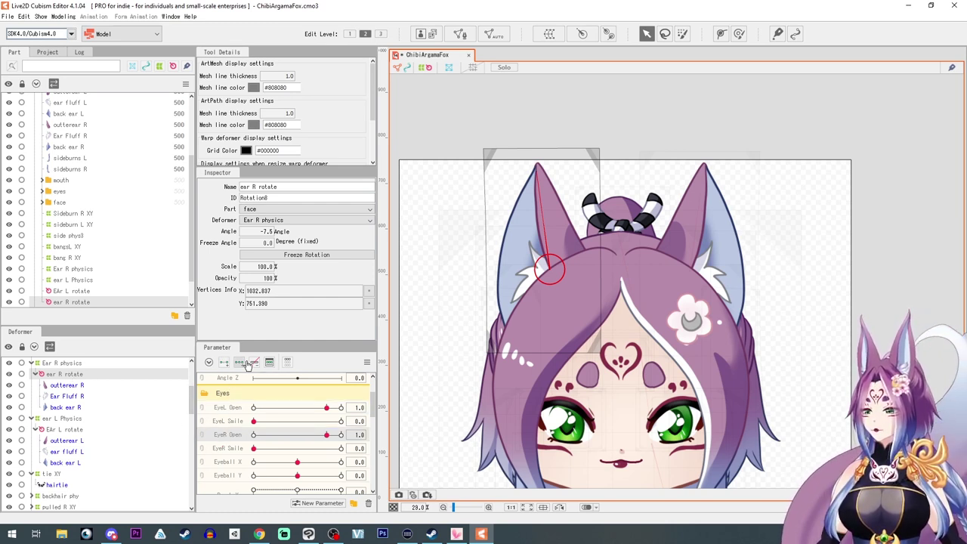
click(327, 435)
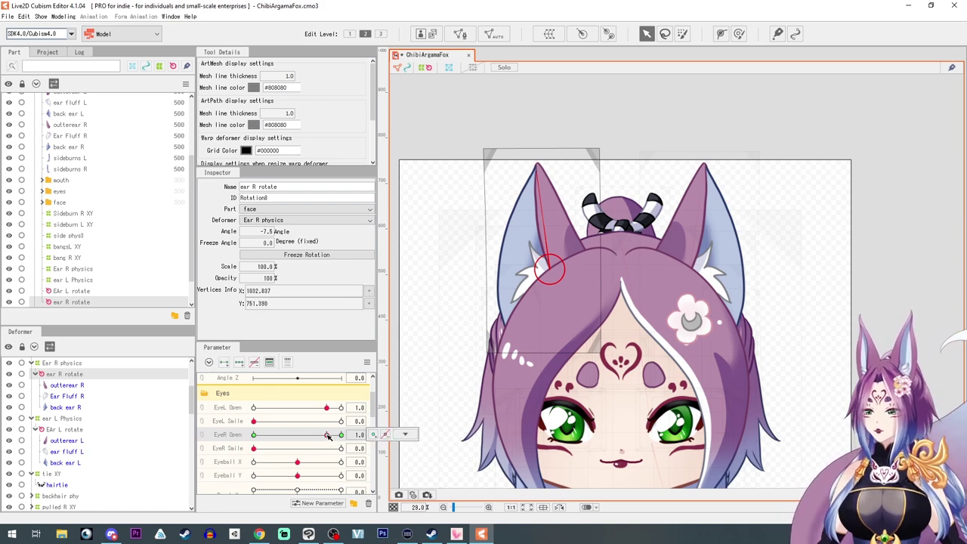
Tilt ear R rotate slightly outward at EyeR Open 0 and slightly inward for the widest eye, and return EyeR Open to 1.0.
drag(328, 437, 255, 436)
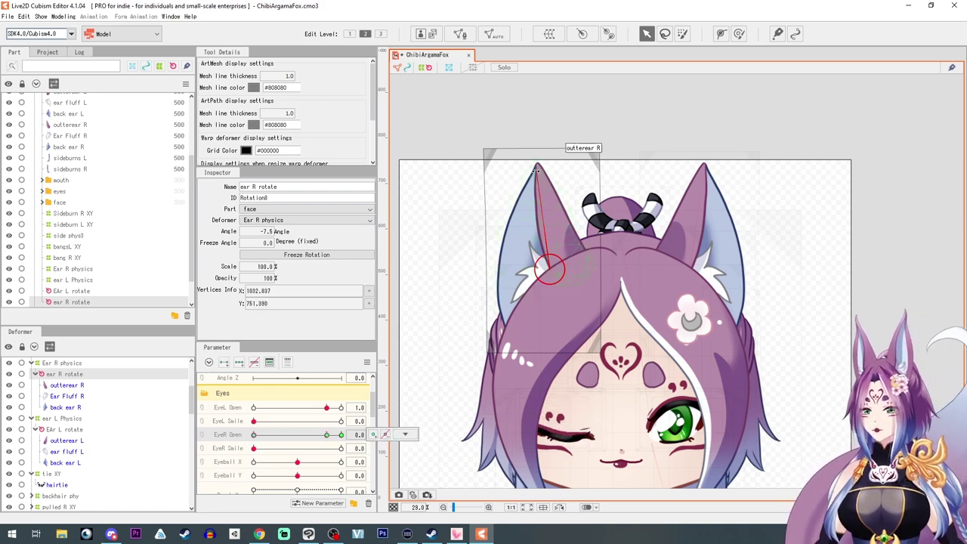
drag(536, 171, 533, 168)
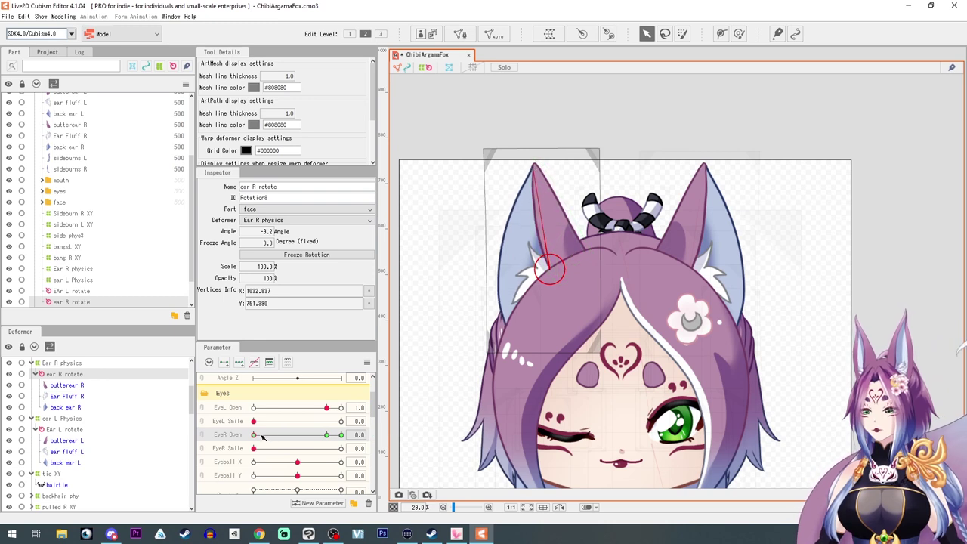
drag(262, 437, 328, 436)
drag(537, 166, 540, 165)
mouse_move(326, 435)
mouse_down()
mouse_move(256, 439)
mouse_move(370, 437)
mouse_move(148, 441)
mouse_move(351, 441)
mouse_move(260, 443)
mouse_move(333, 442)
mouse_move(327, 437)
mouse_up()
Add three keys on the EyeL Open parameter for EAr L rotate.
click(63, 429)
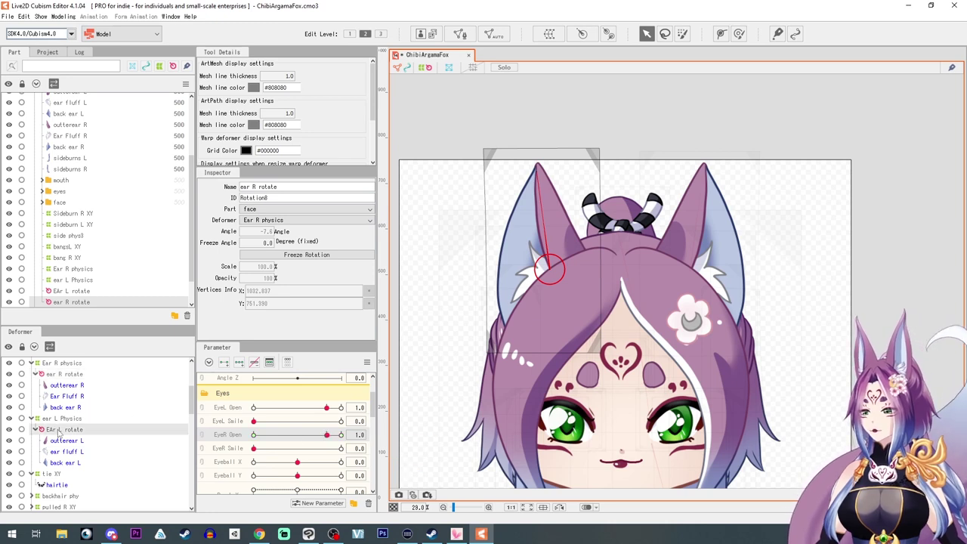
click(230, 408)
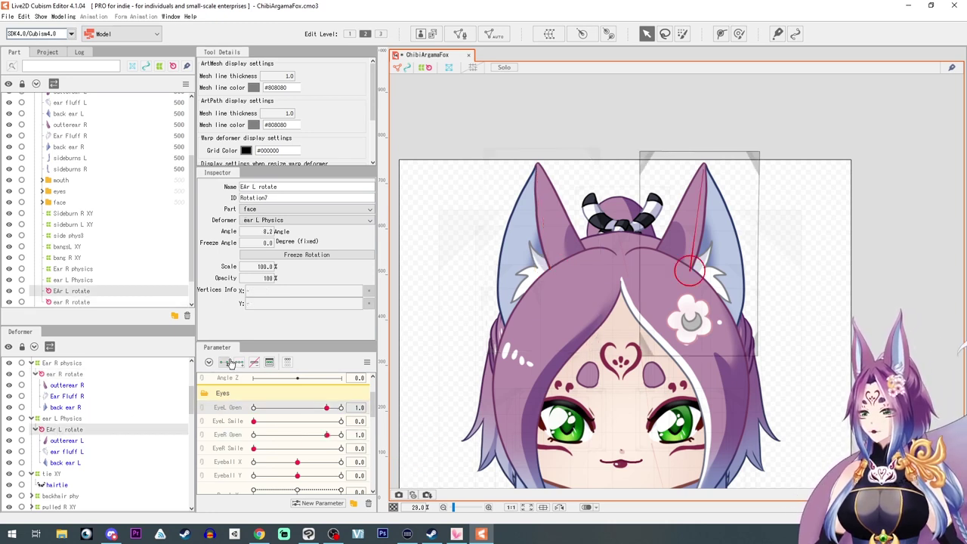
click(326, 408)
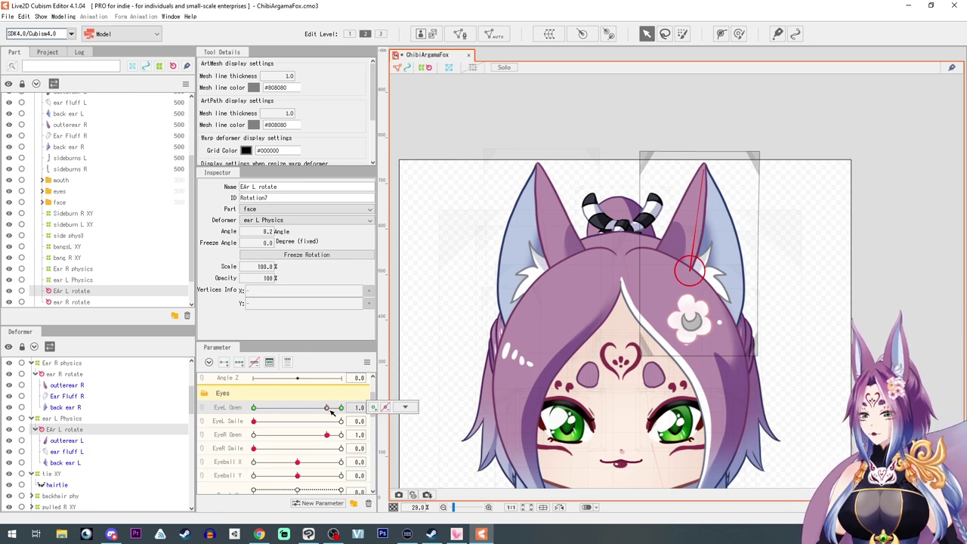
Adjust the EAr L rotate tilt across the EyeL Open keys, with angle 6.7 at 1.2, and return both eye parameters to 1.0.
drag(326, 408, 253, 408)
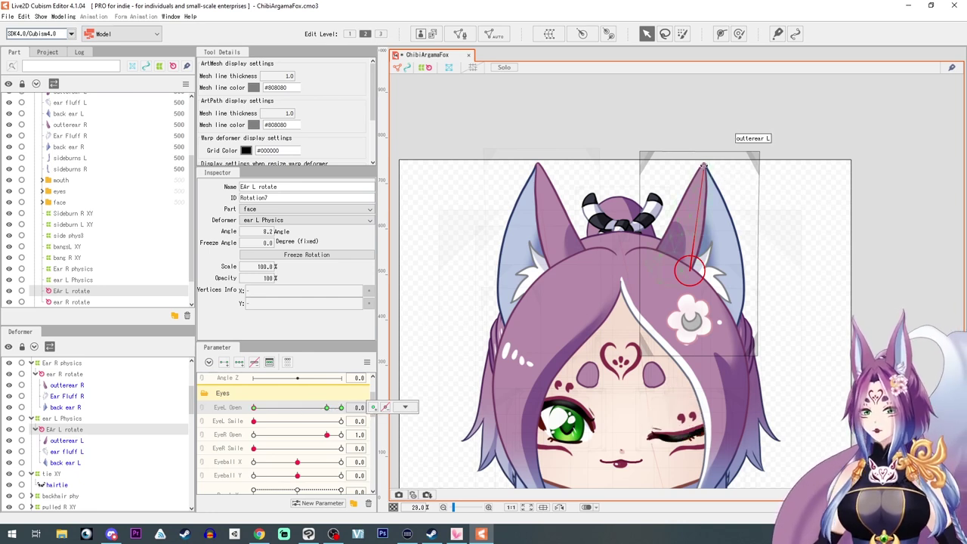
drag(704, 166, 701, 165)
click(327, 408)
click(340, 434)
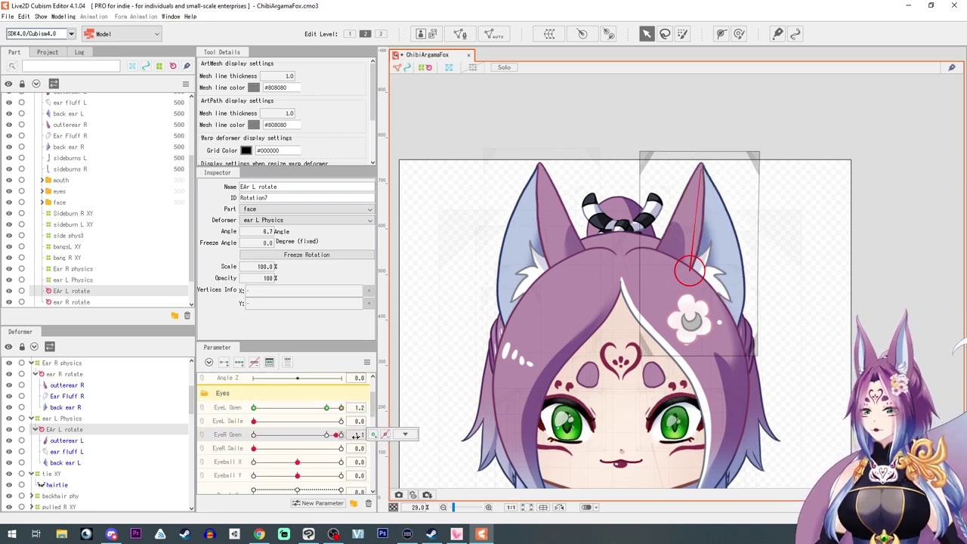
click(326, 435)
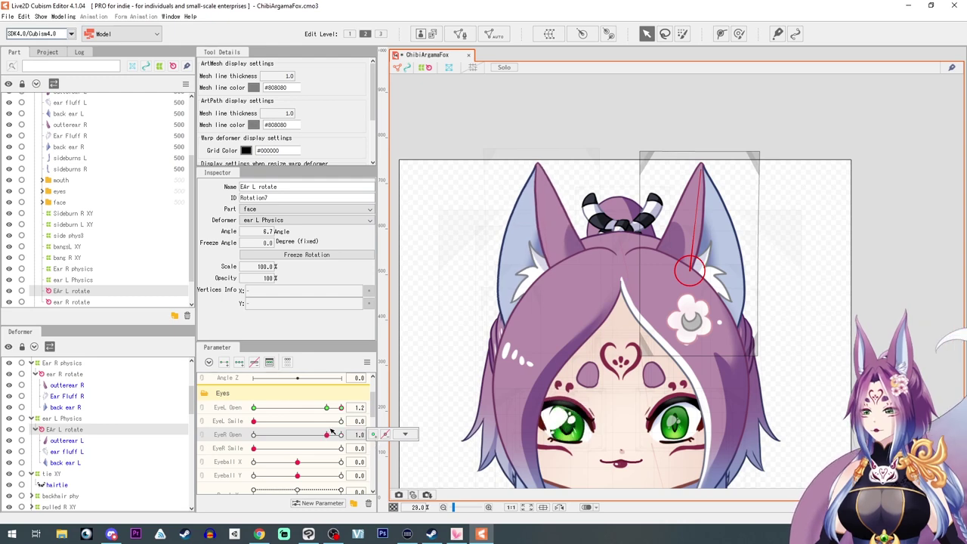
click(327, 408)
Open the physics settings and add a group named ears with the Head Input and Hair (Short) presets.
scroll(491, 412, down, 3)
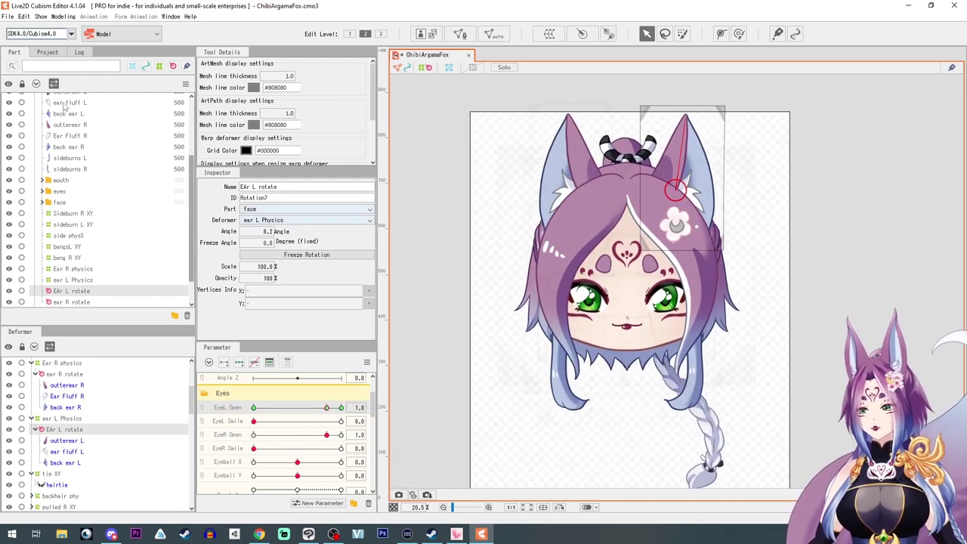
click(63, 16)
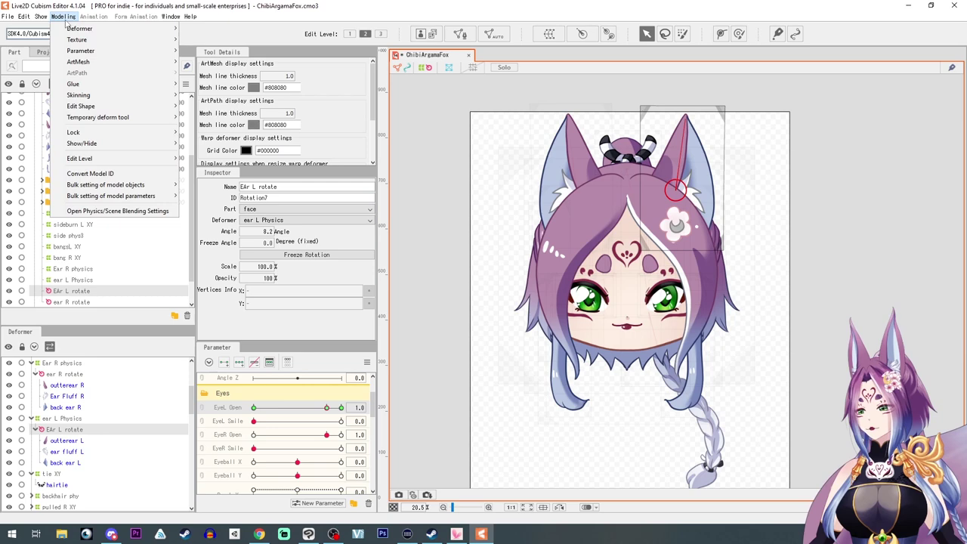
click(106, 213)
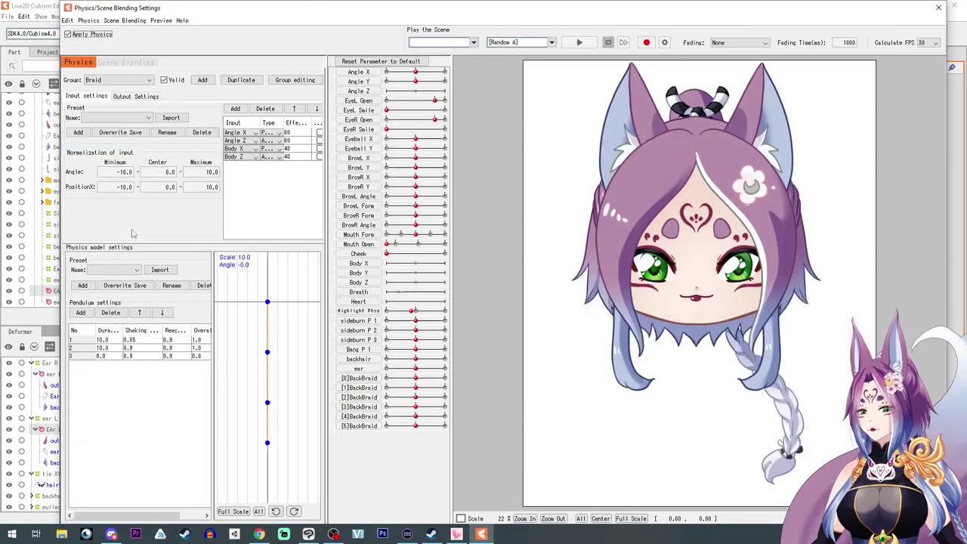
click(203, 79)
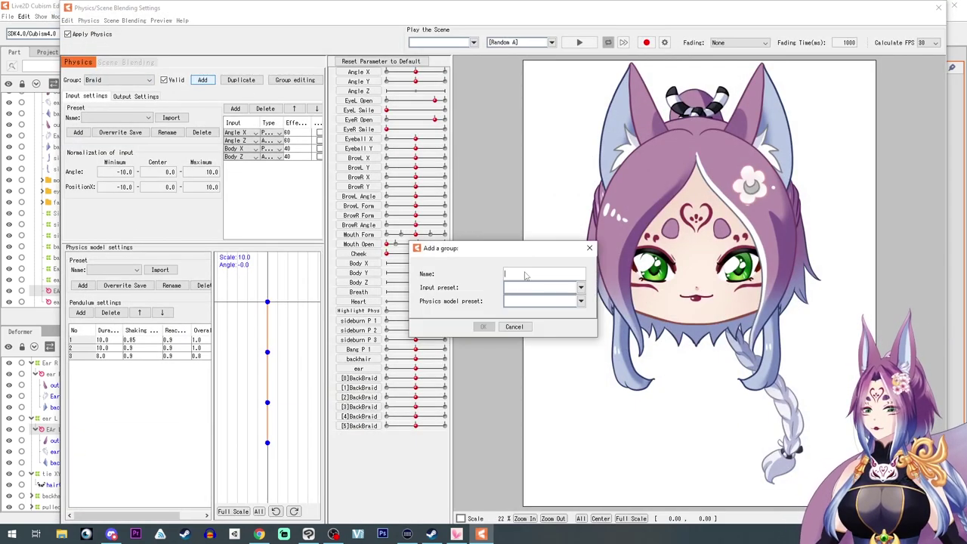
text(ears)
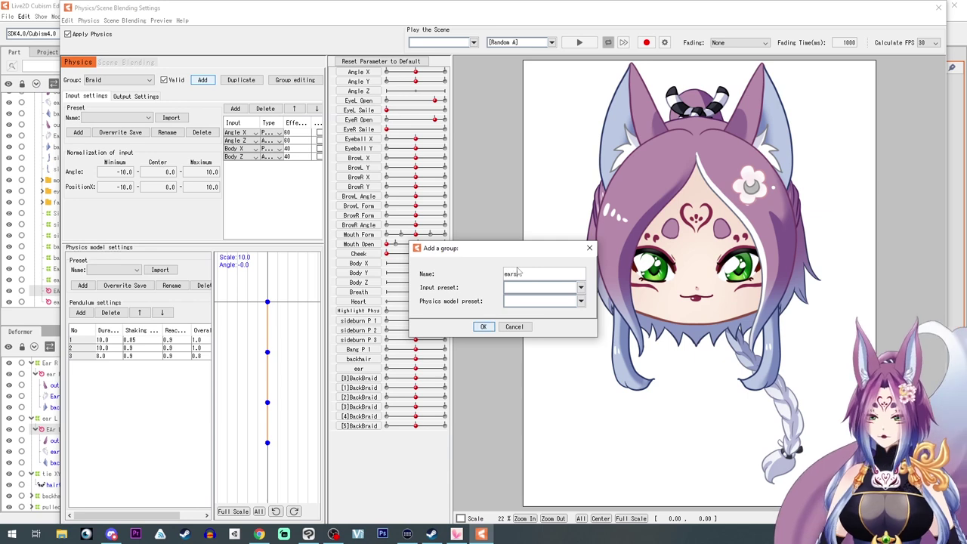
click(556, 287)
click(525, 309)
click(540, 301)
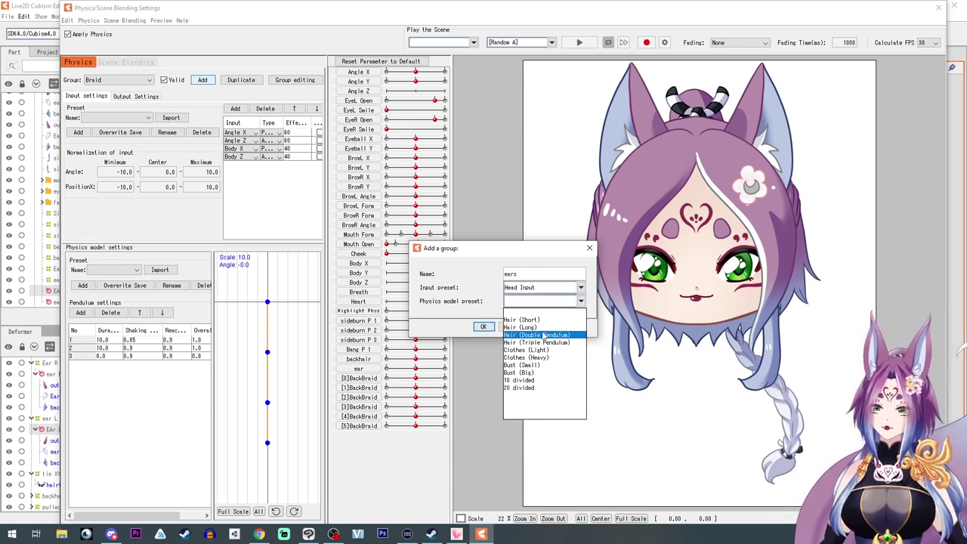
click(547, 321)
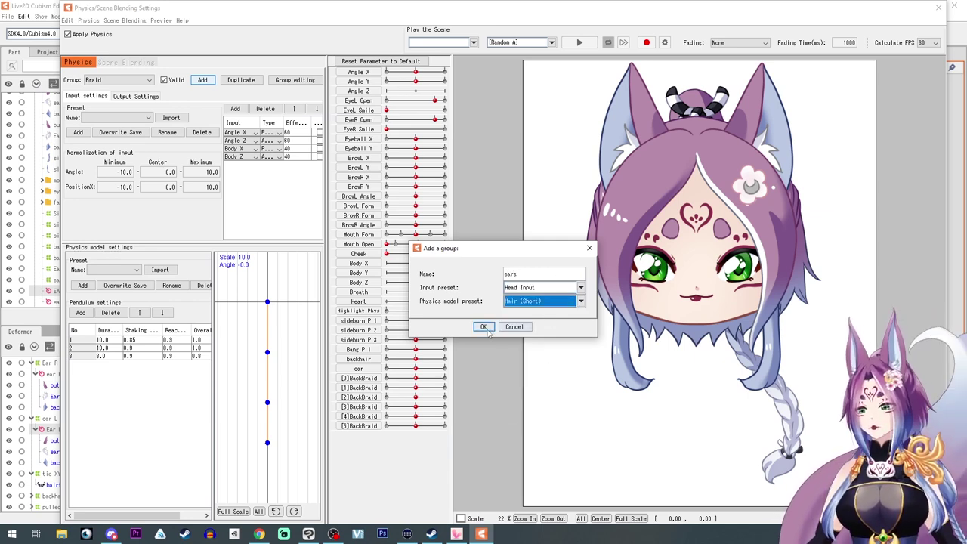
click(483, 327)
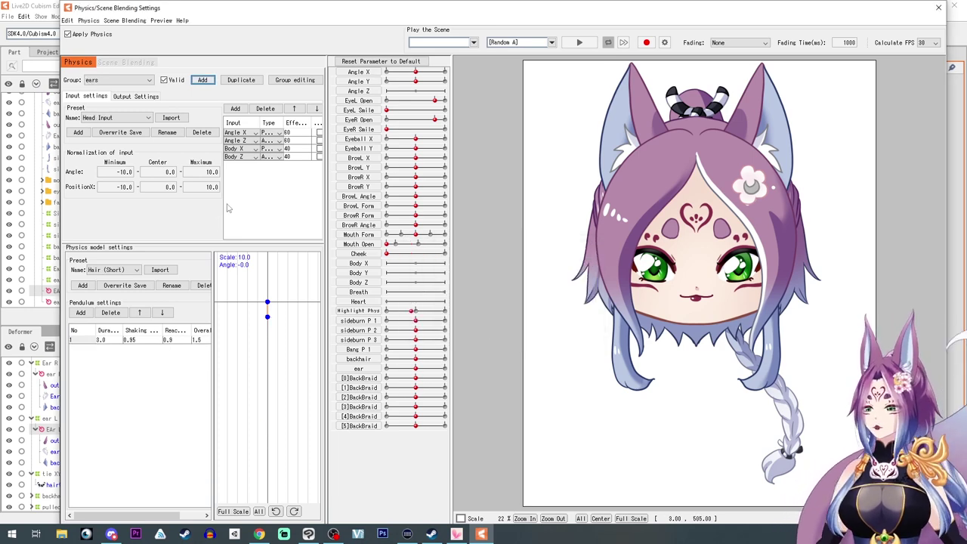
Add the ear parameter as an output of the ears physics group.
click(138, 97)
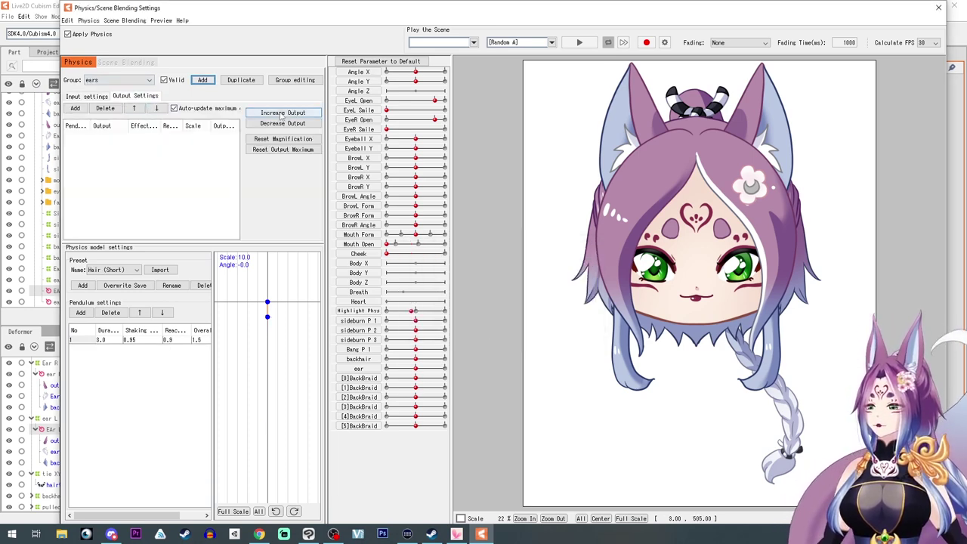
click(75, 109)
scroll(474, 397, down, 4)
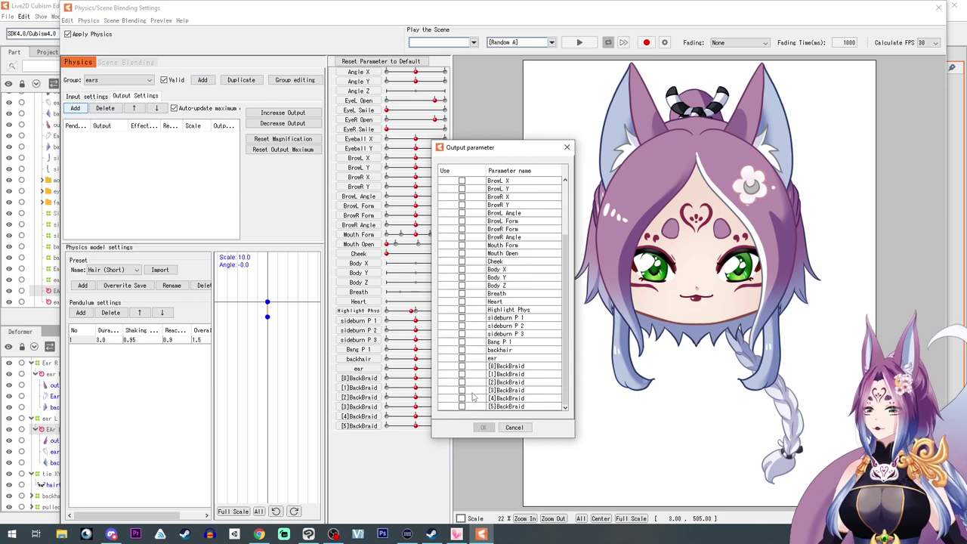
click(461, 358)
click(484, 428)
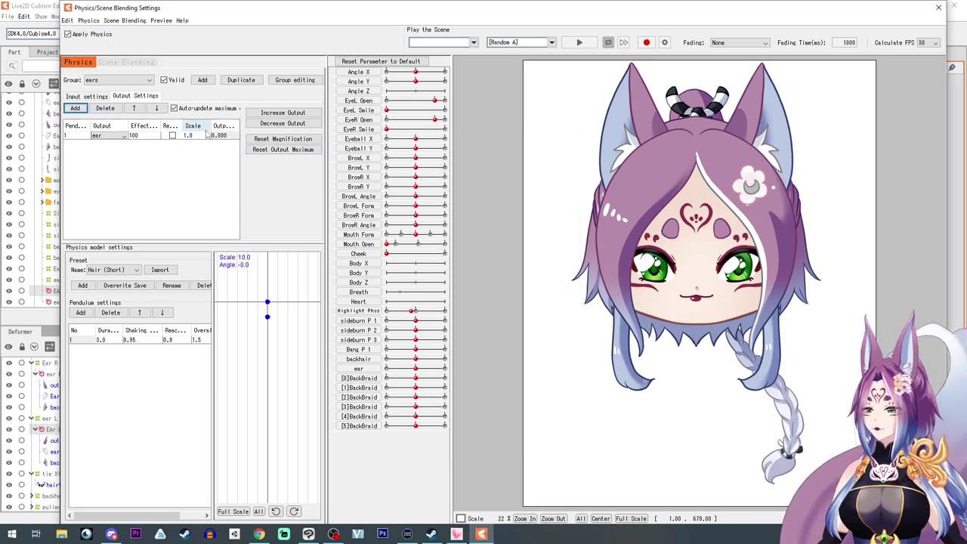
Preview the physics with the Random Pose scene and set the ear output's scale to 10.
click(550, 42)
click(528, 68)
click(579, 43)
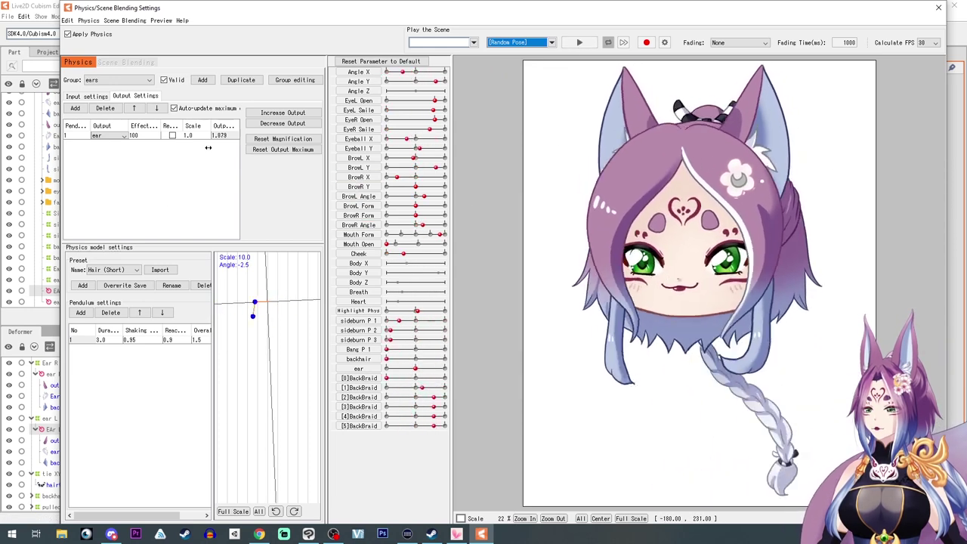
click(194, 136)
click(194, 136)
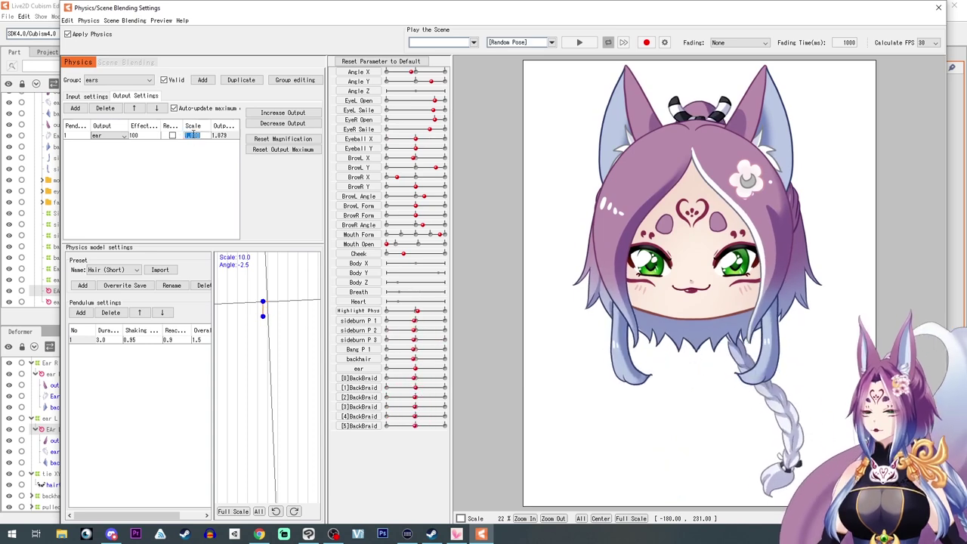
text(10)
key(Return)
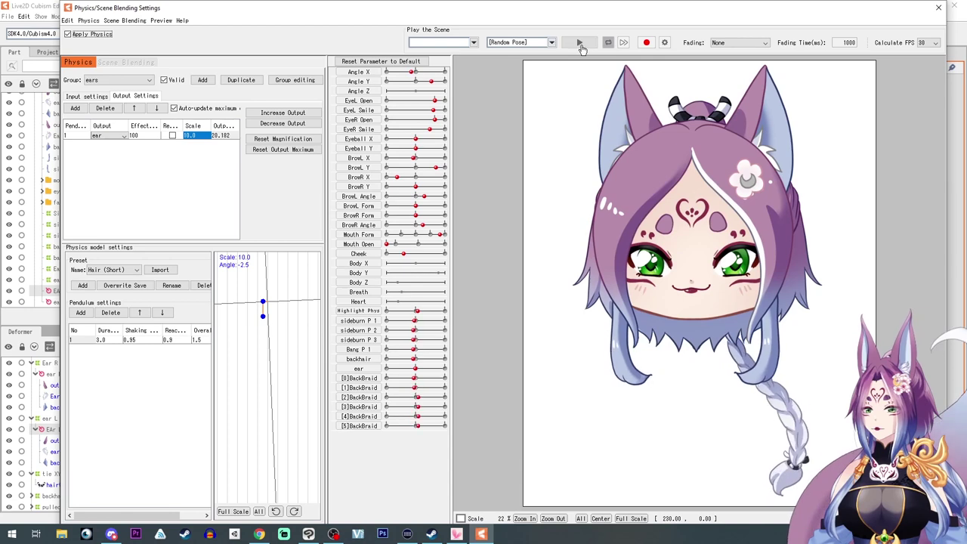
Replay the Random Pose scene and increase the ear output magnification to fit the parameter range.
click(580, 43)
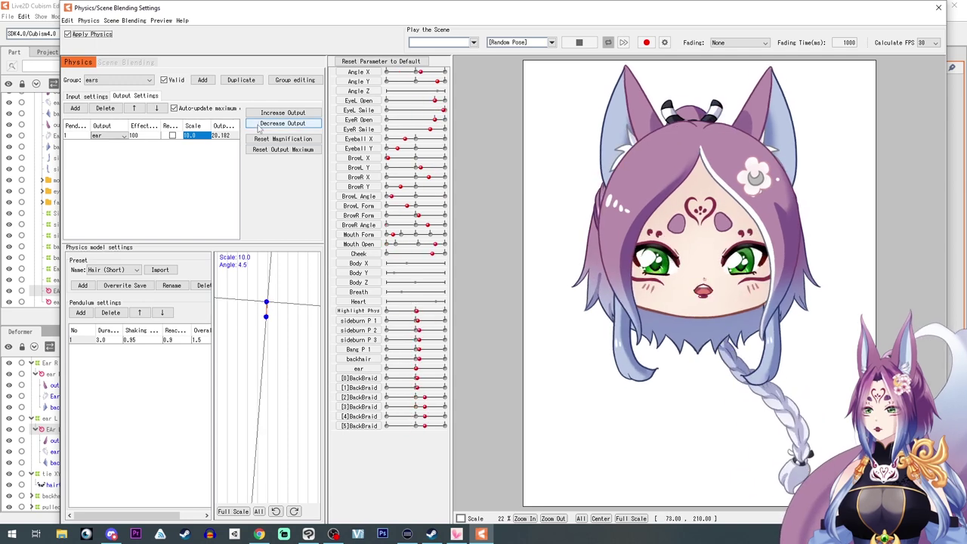
click(293, 115)
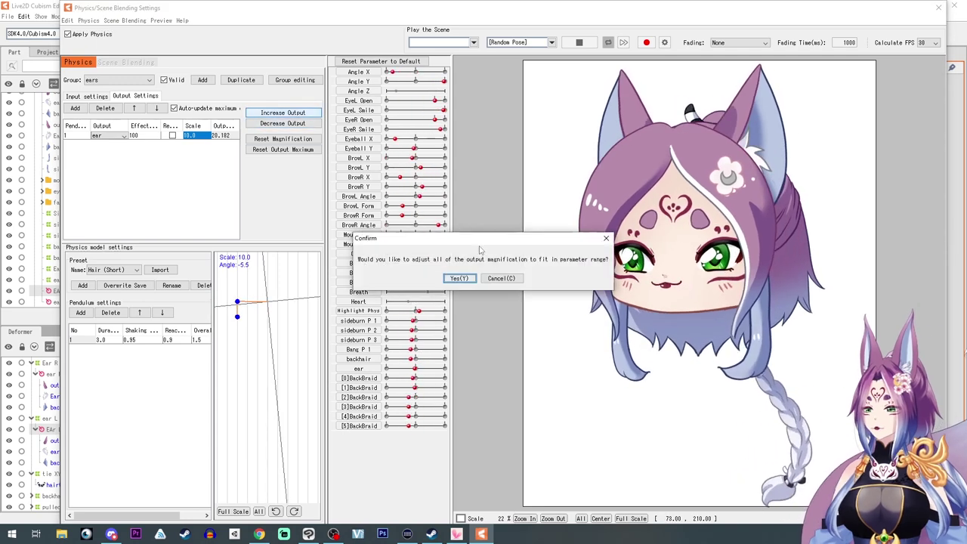
click(458, 280)
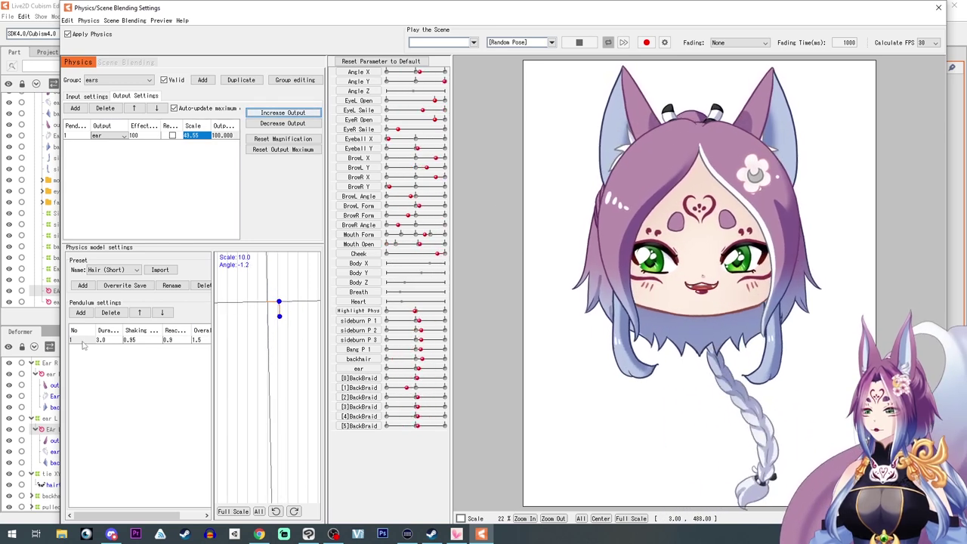
Stop the playback and adjust the ears pendulum's duration, trying 5.2 and settling on 4.3.
drag(106, 340, 252, 340)
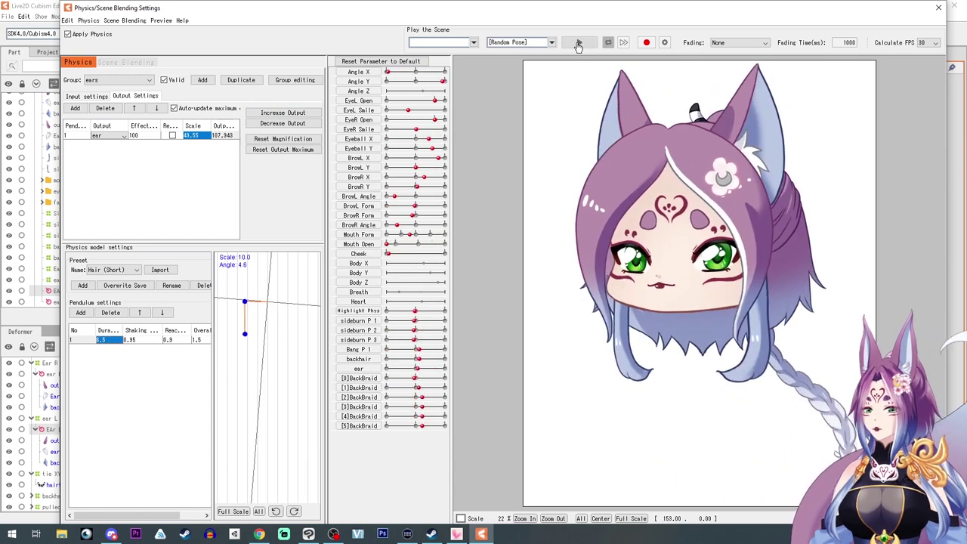
click(579, 42)
text(5.2)
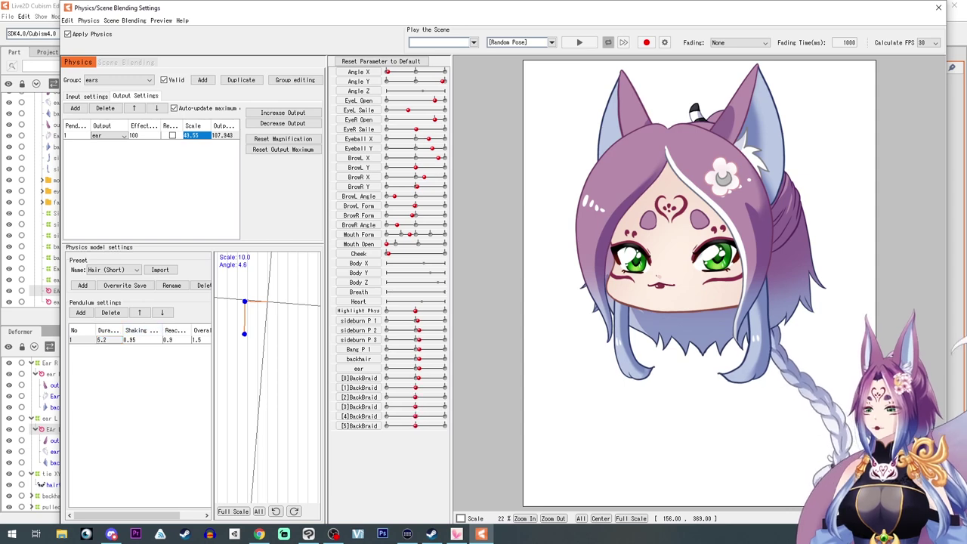
key(Return)
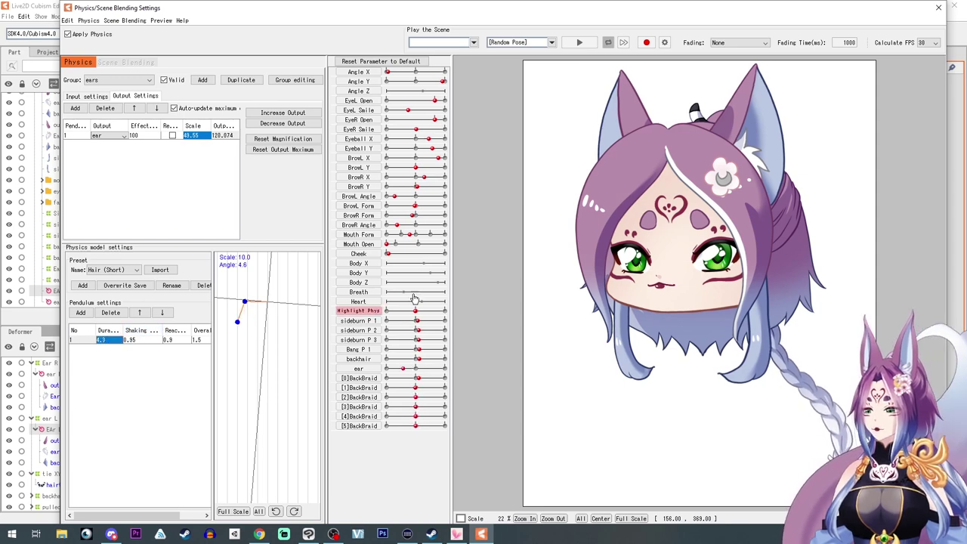
Test the ear movement in the physics preview, replay the Random Pose scene, and close the physics settings.
drag(574, 317, 959, 351)
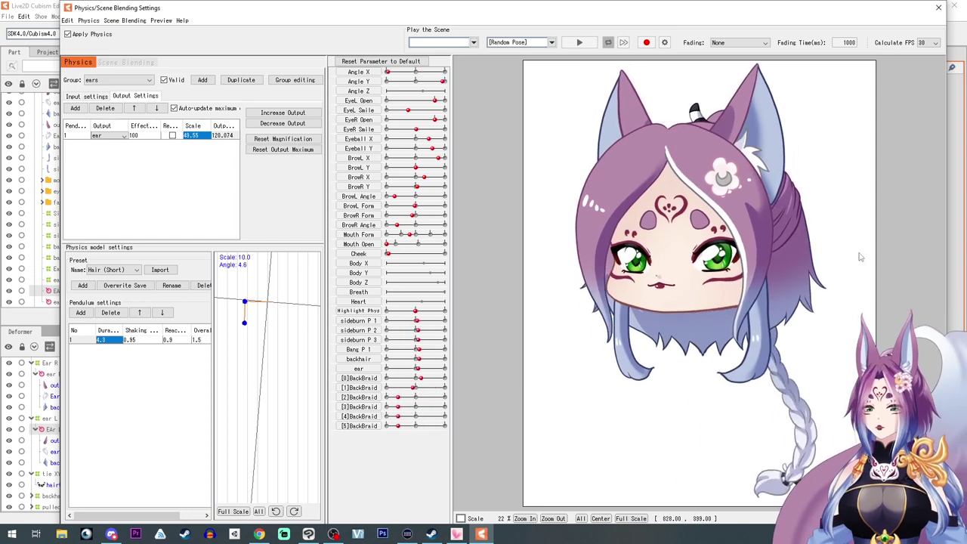
click(580, 42)
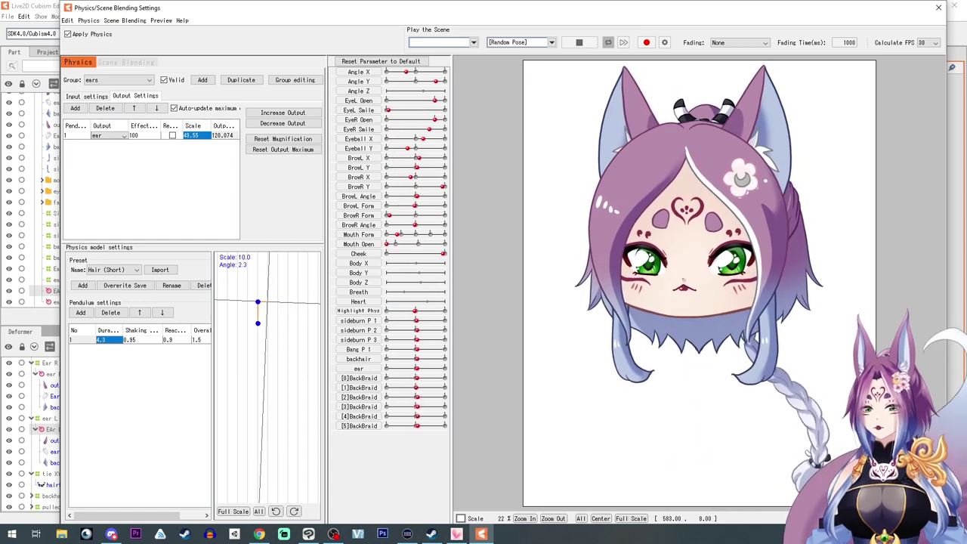
click(937, 9)
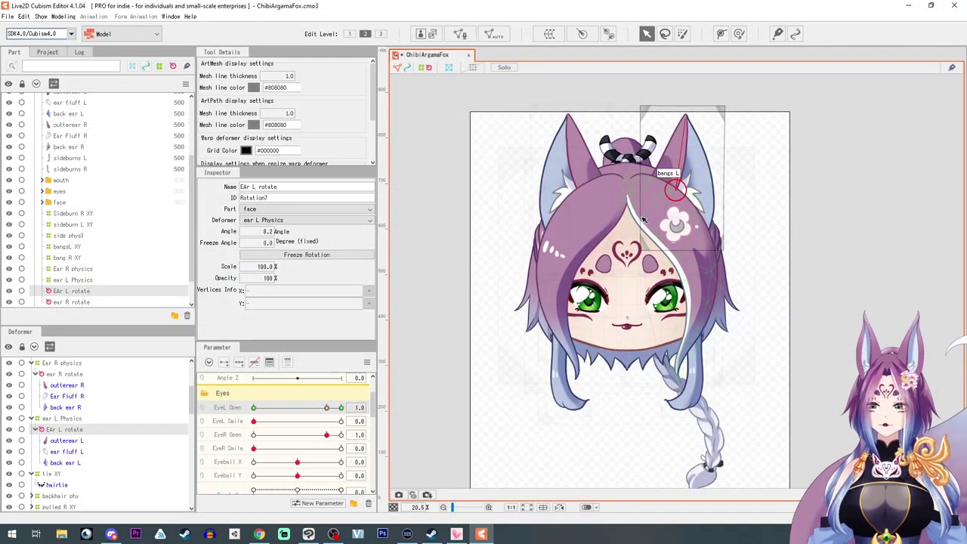
Collapse the face folder in the part list and show the body folder so the full chibi figure can be worked on.
scroll(643, 219, up, 2)
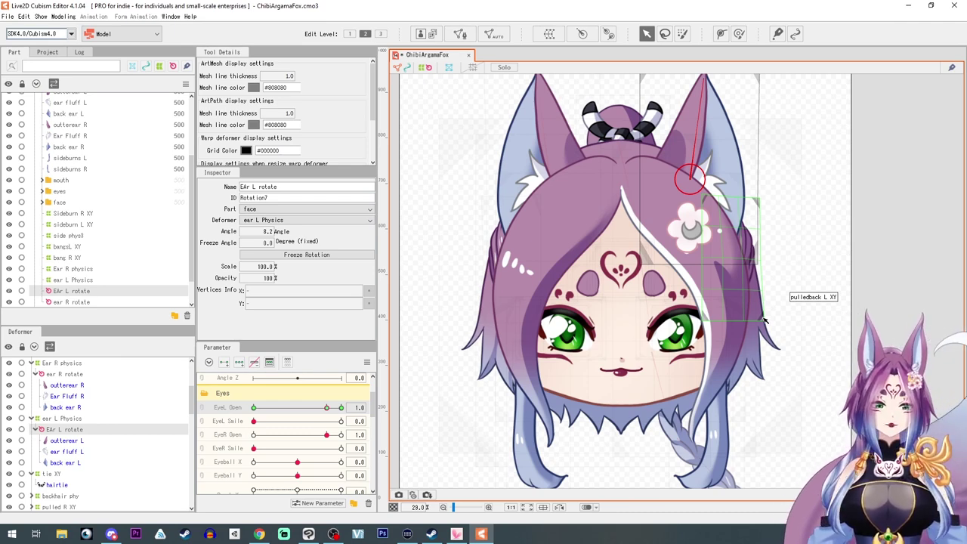
scroll(765, 321, down, 2)
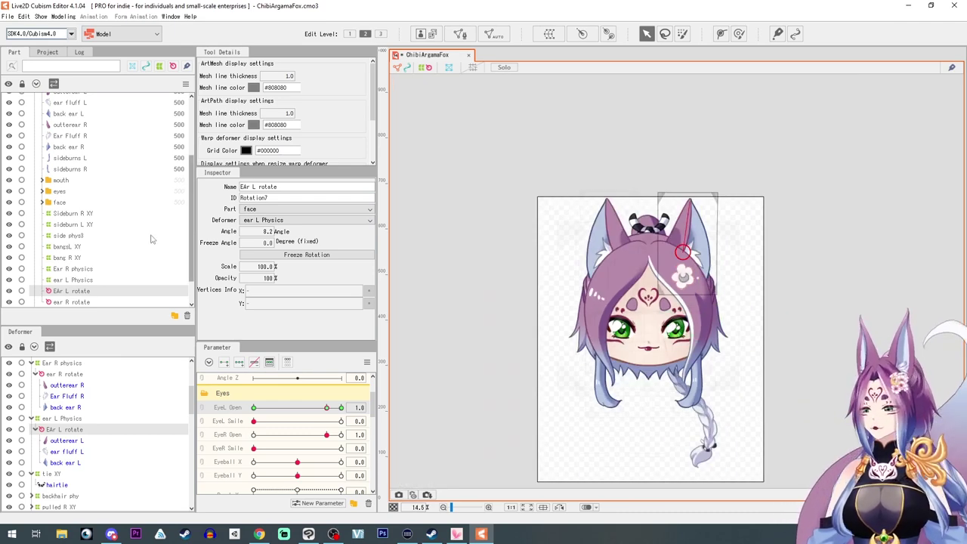
scroll(25, 183, up, 3)
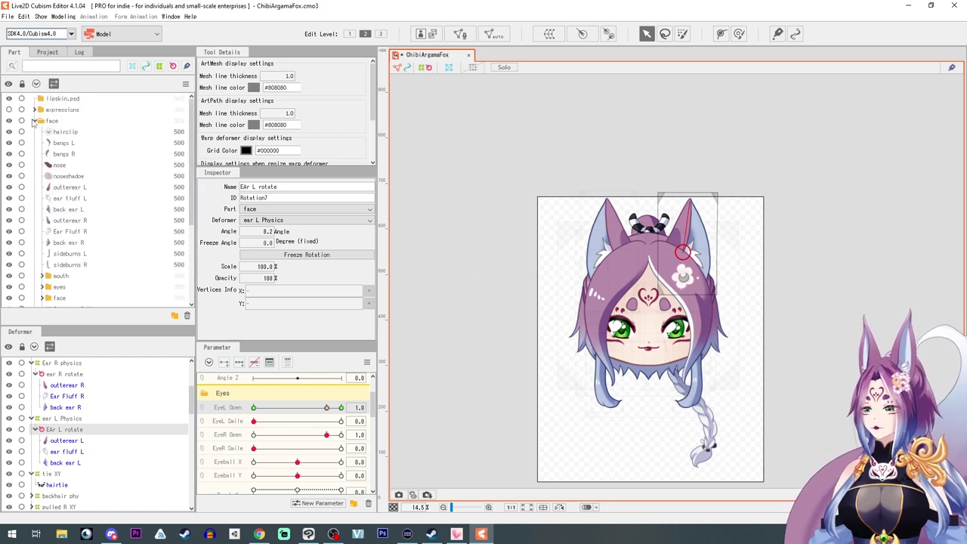
click(34, 121)
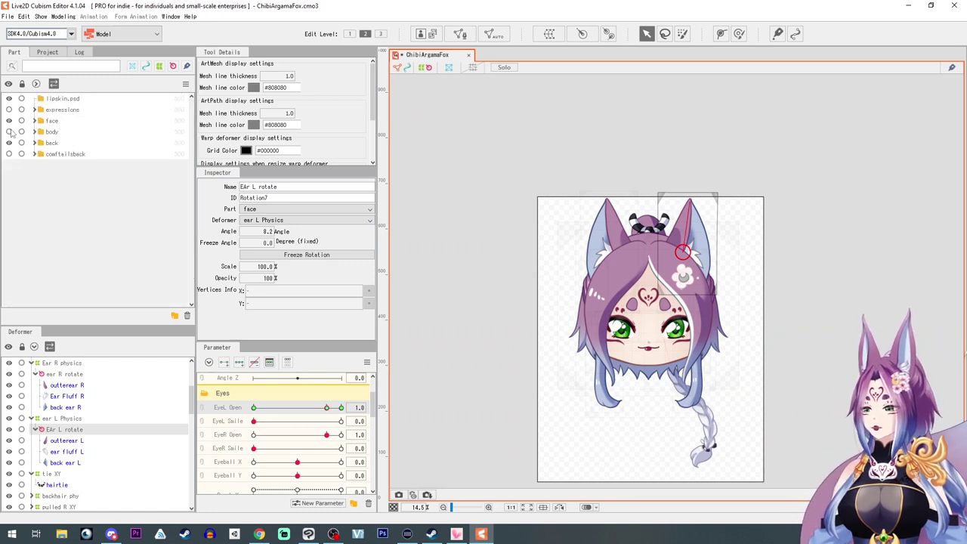
click(9, 131)
scroll(633, 391, up, 1)
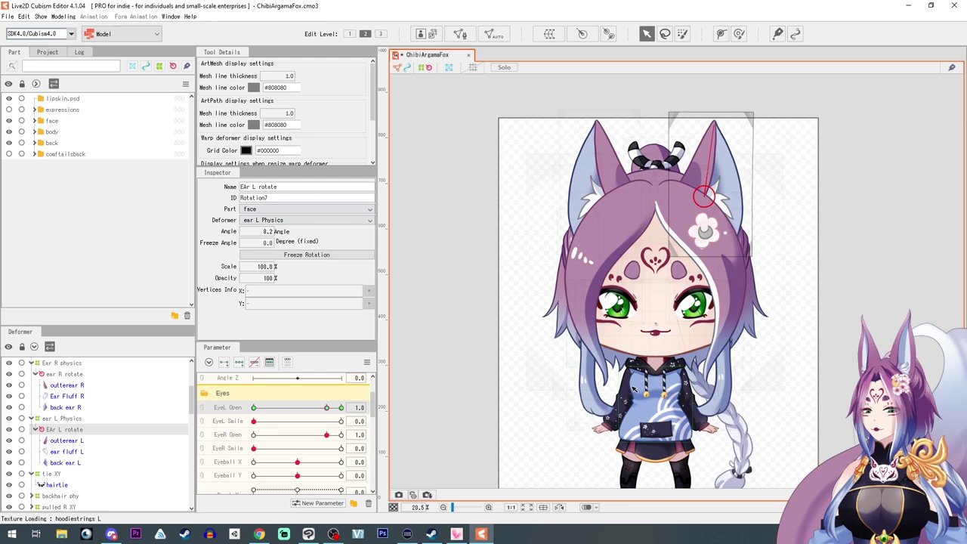
click(9, 110)
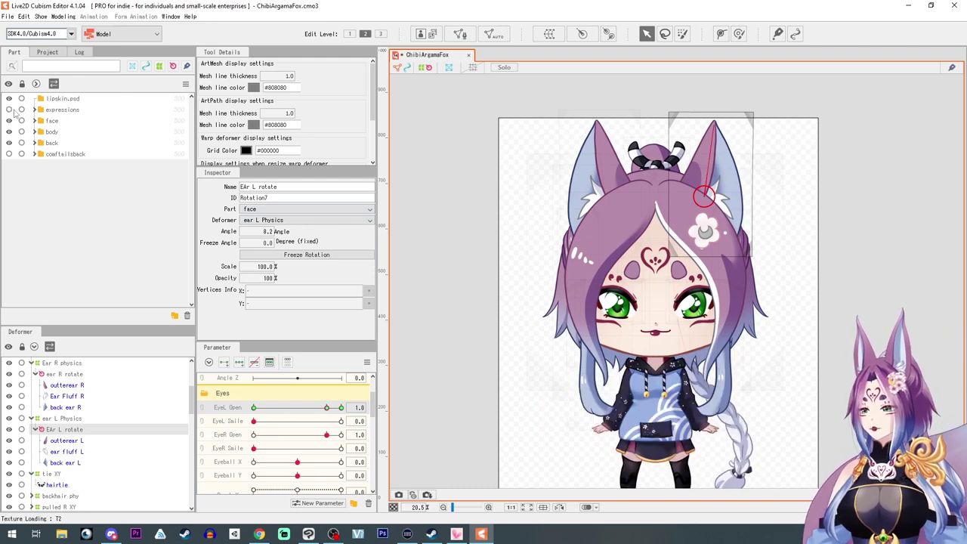
drag(594, 446, 583, 399)
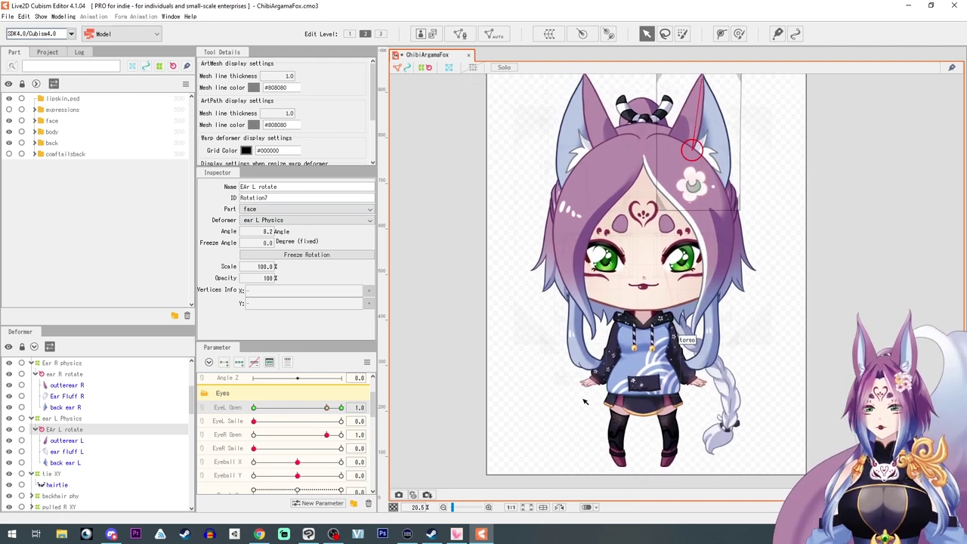